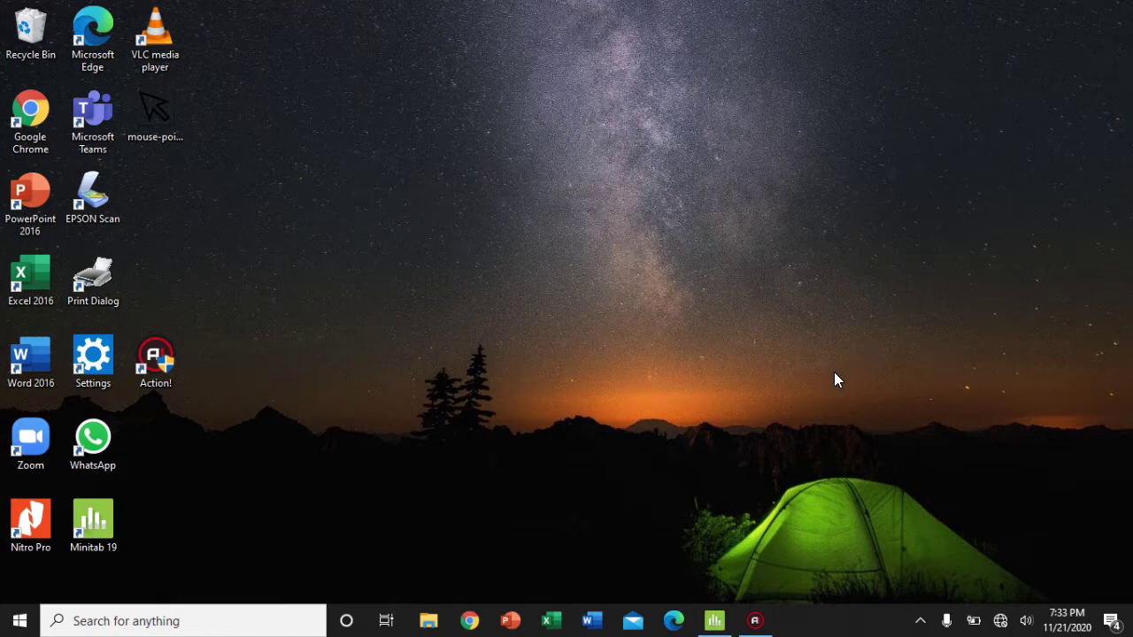
Switch to Minitab and show only the data of the "Descriptive statistic,boxplot" worksheet.
{"action": "mouse_move", "coordinate": [717, 626]}
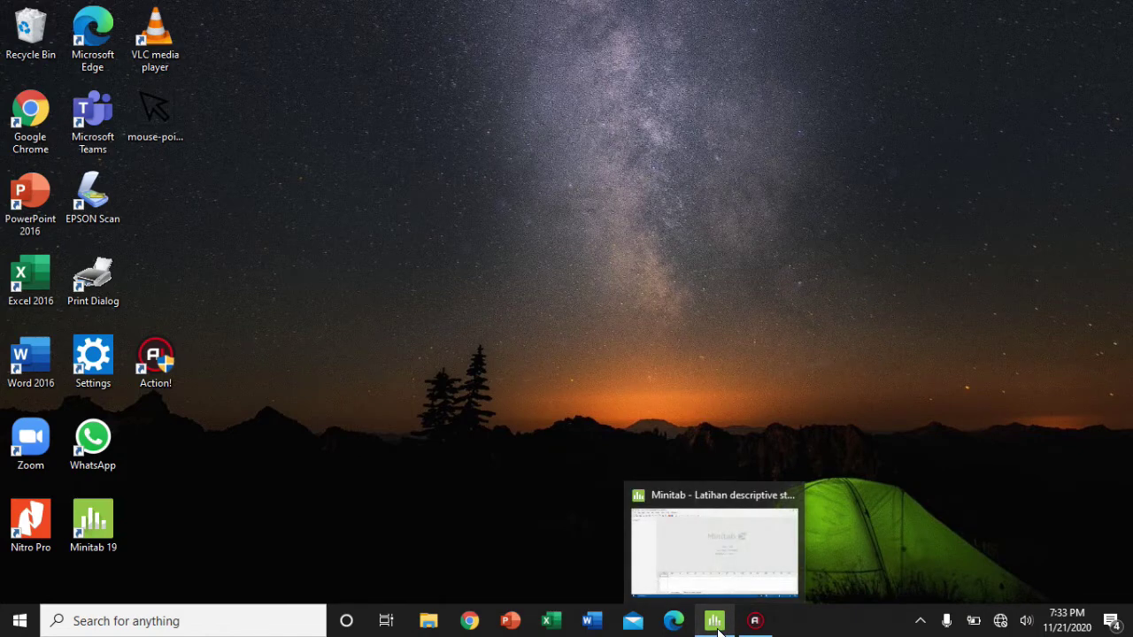
{"action": "left_click", "coordinate": [717, 625]}
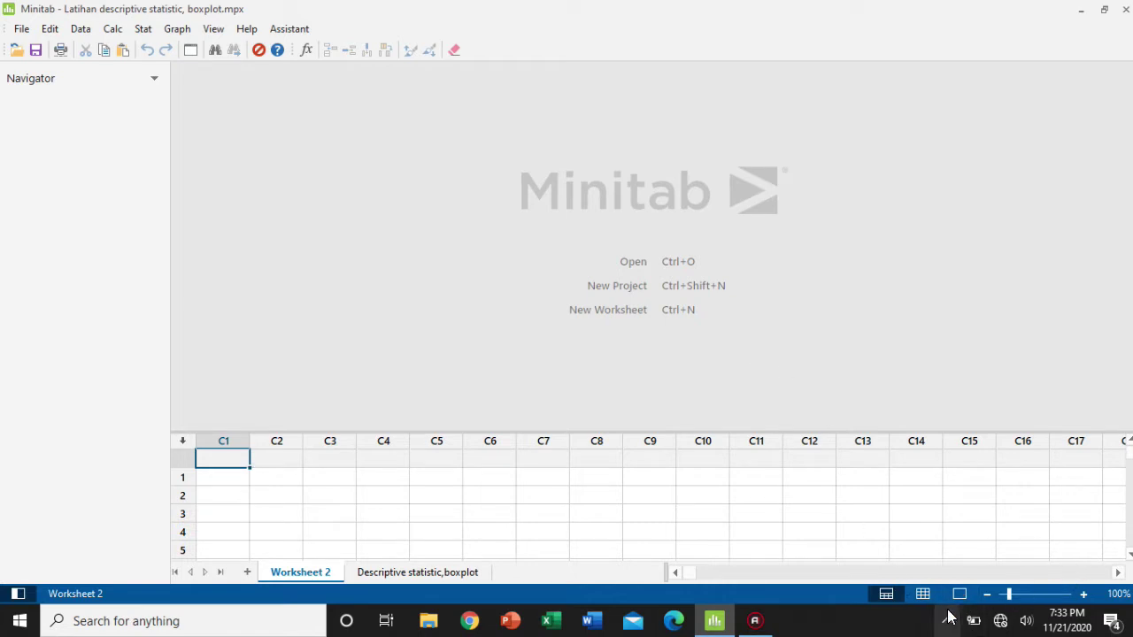
{"action": "left_click", "coordinate": [920, 599]}
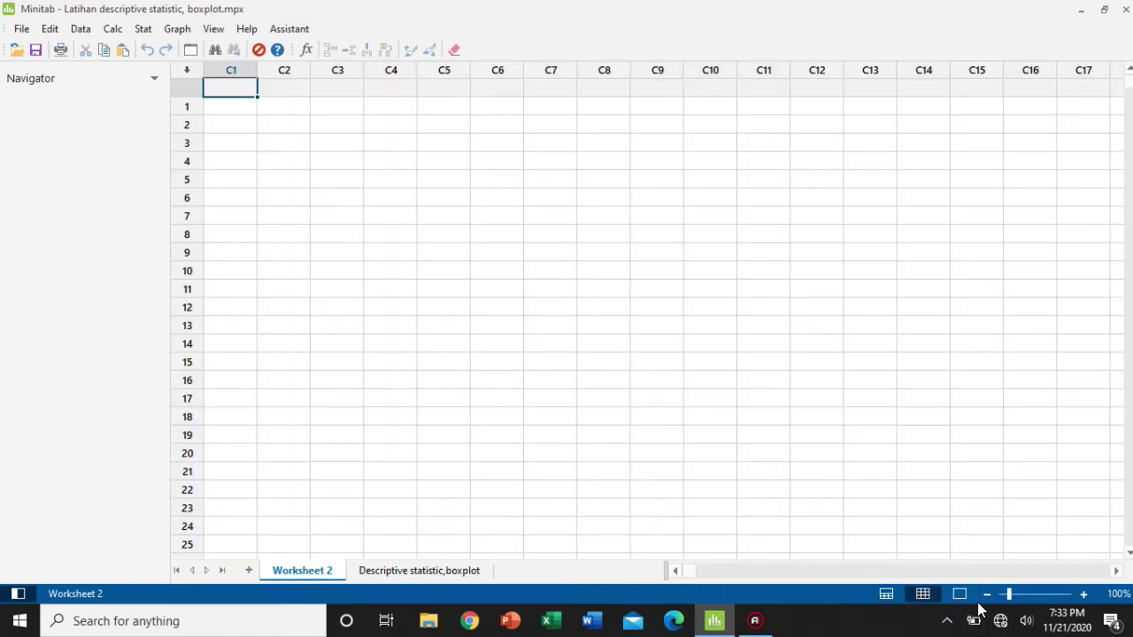
{"action": "left_click", "coordinate": [958, 594]}
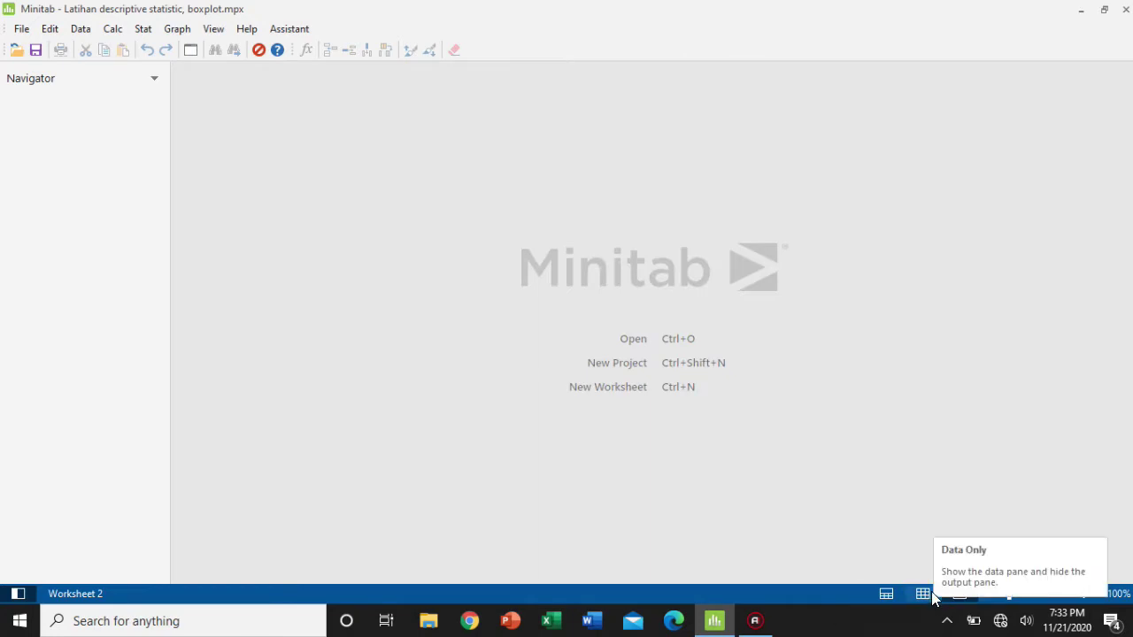
{"action": "left_click", "coordinate": [923, 594]}
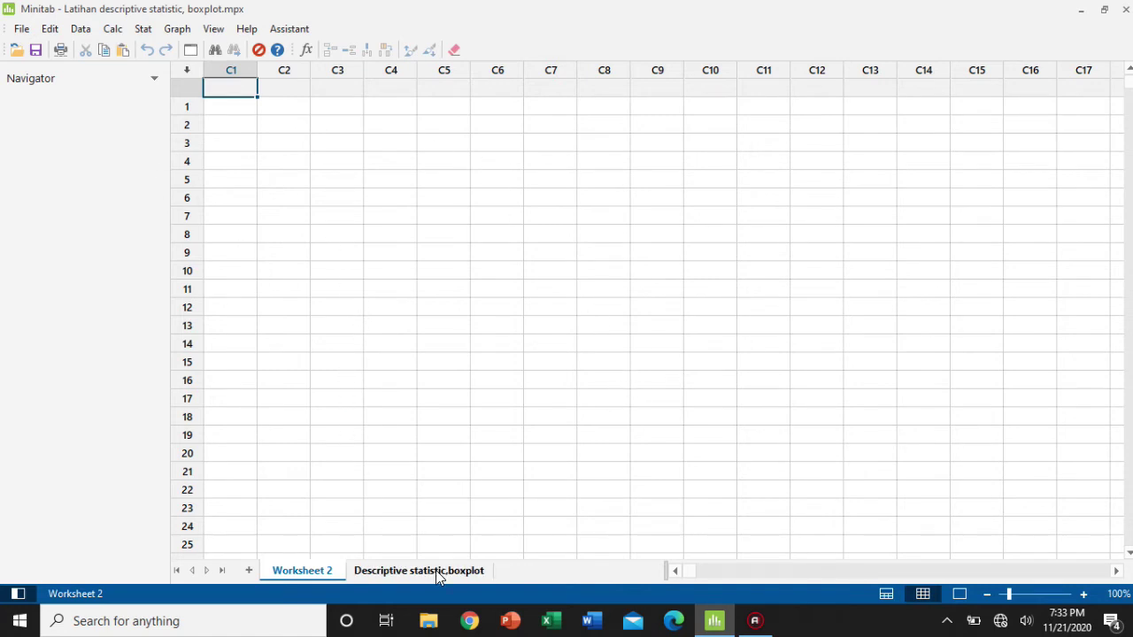
{"action": "left_click", "coordinate": [435, 570]}
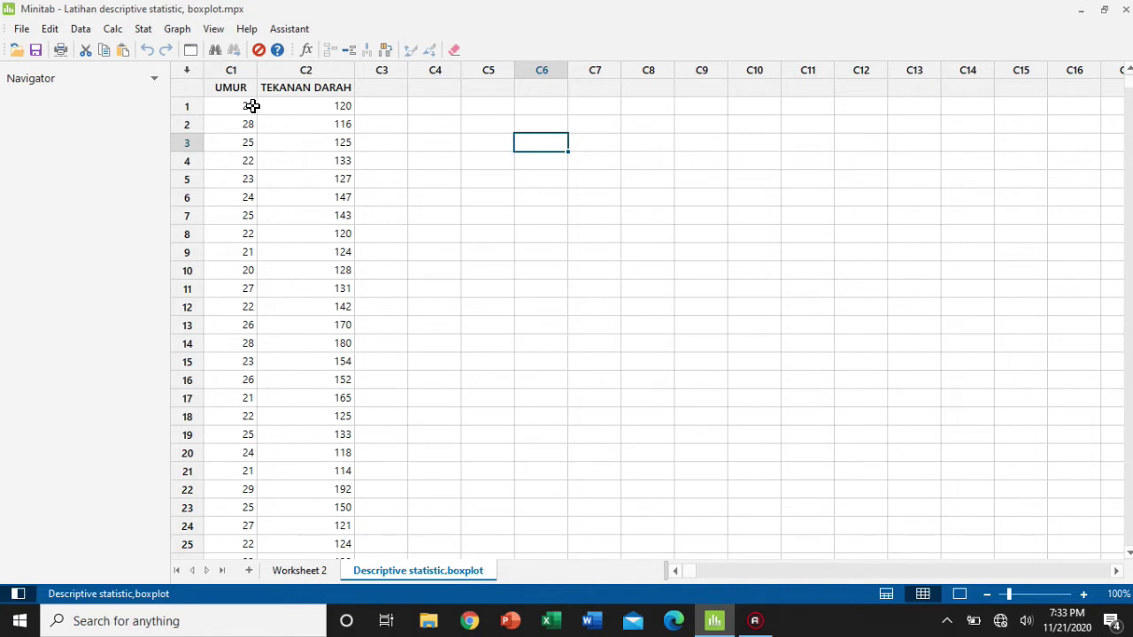
Look through all rows of the UMUR and TEKANAN DARAH columns in the worksheet.
{"action": "scroll", "coordinate": [256, 209], "scroll_direction": "down", "scroll_amount": 4}
{"action": "scroll", "coordinate": [301, 478], "scroll_direction": "up", "scroll_amount": 3}
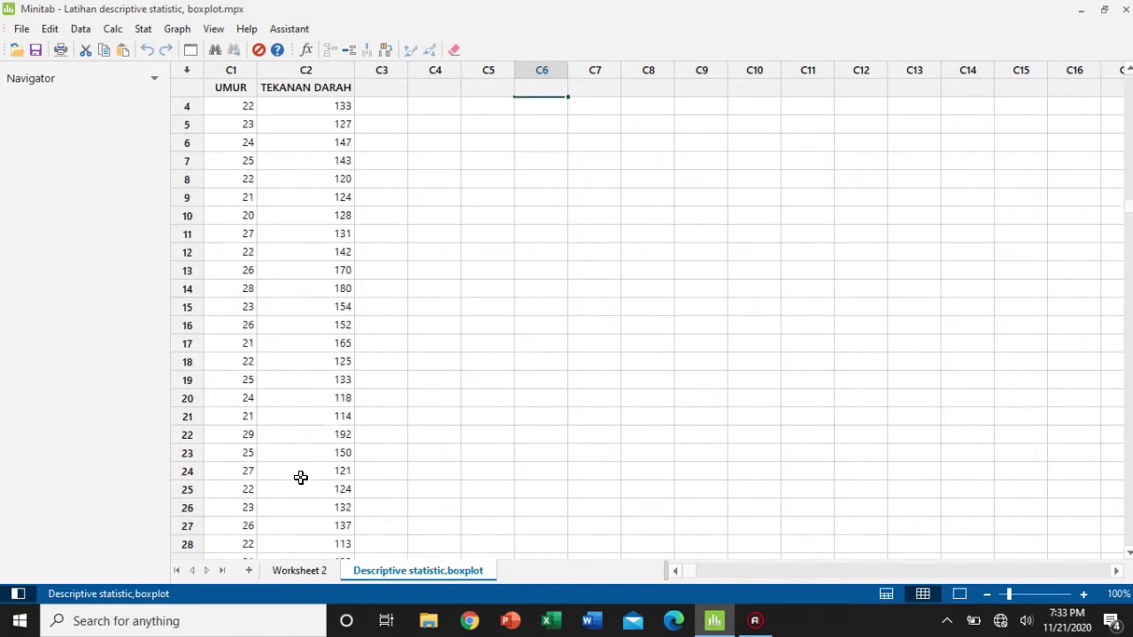
{"action": "scroll", "coordinate": [301, 477], "scroll_direction": "up", "scroll_amount": 1}
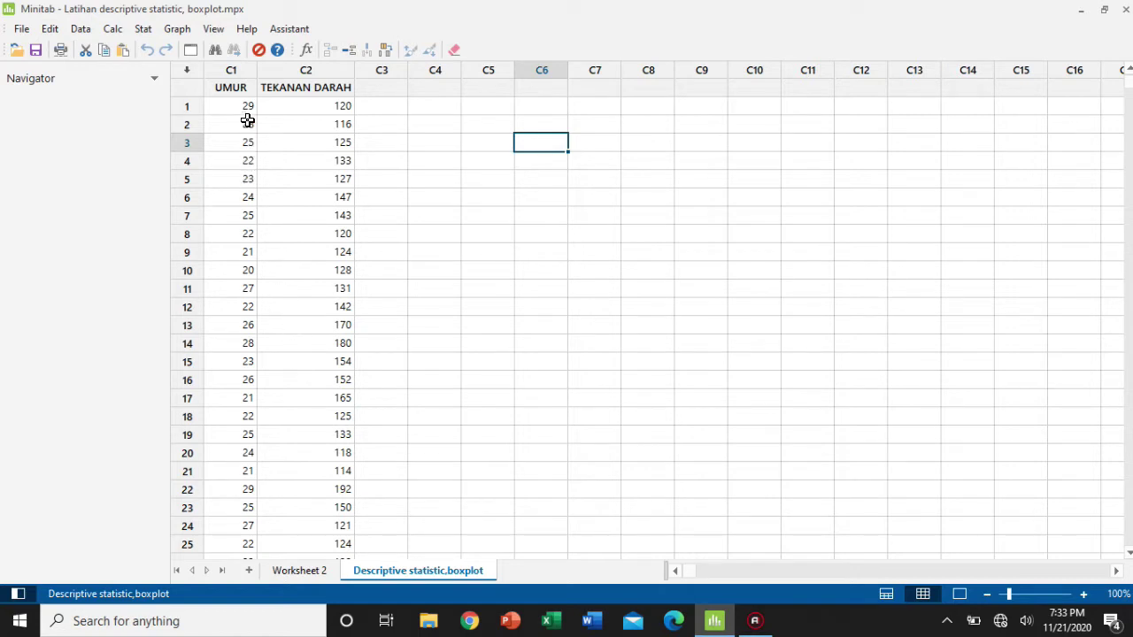
{"action": "scroll", "coordinate": [270, 354], "scroll_direction": "down", "scroll_amount": 2}
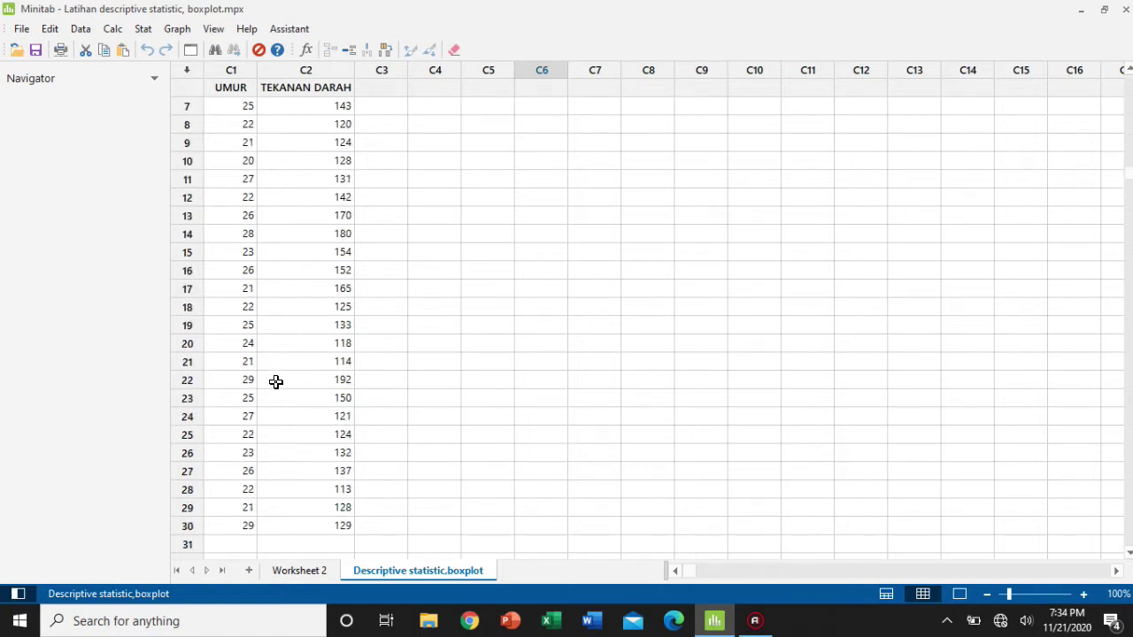
{"action": "scroll", "coordinate": [251, 511], "scroll_direction": "up", "scroll_amount": 2}
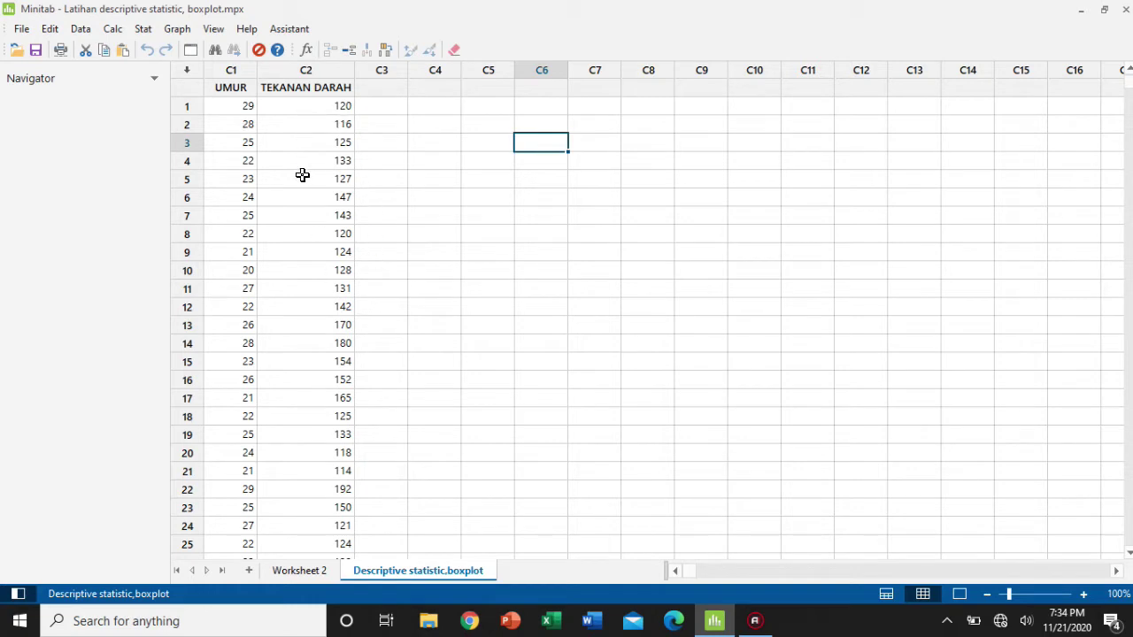
{"action": "scroll", "coordinate": [306, 199], "scroll_direction": "down", "scroll_amount": 1}
{"action": "scroll", "coordinate": [248, 186], "scroll_direction": "up", "scroll_amount": 1}
{"action": "scroll", "coordinate": [522, 456], "scroll_direction": "down", "scroll_amount": 1}
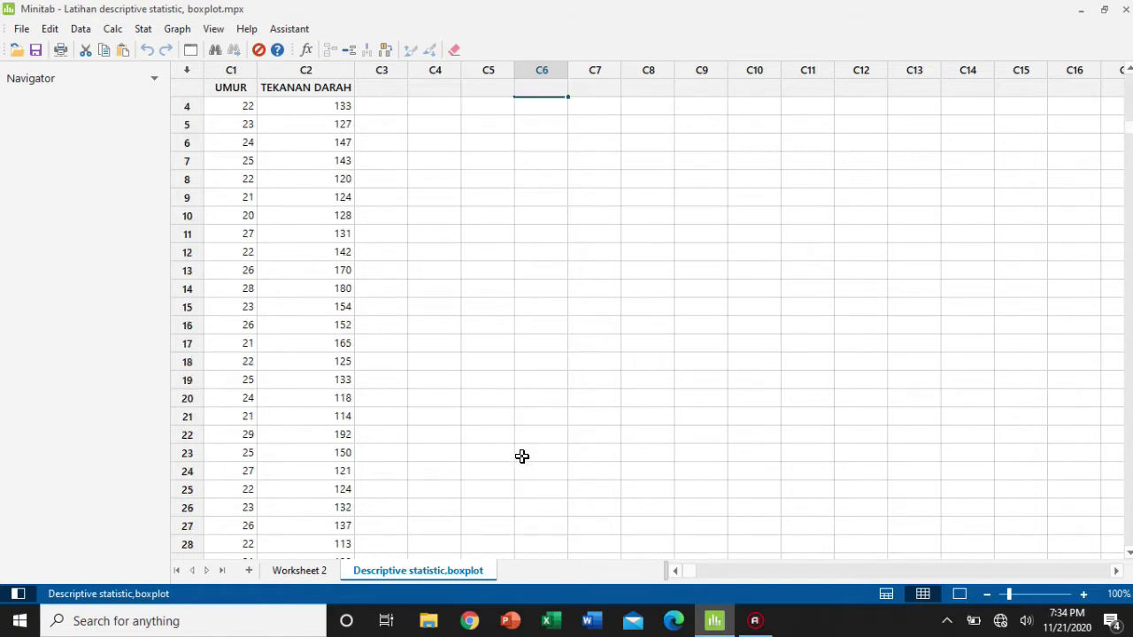
{"action": "scroll", "coordinate": [385, 513], "scroll_direction": "up", "scroll_amount": 1}
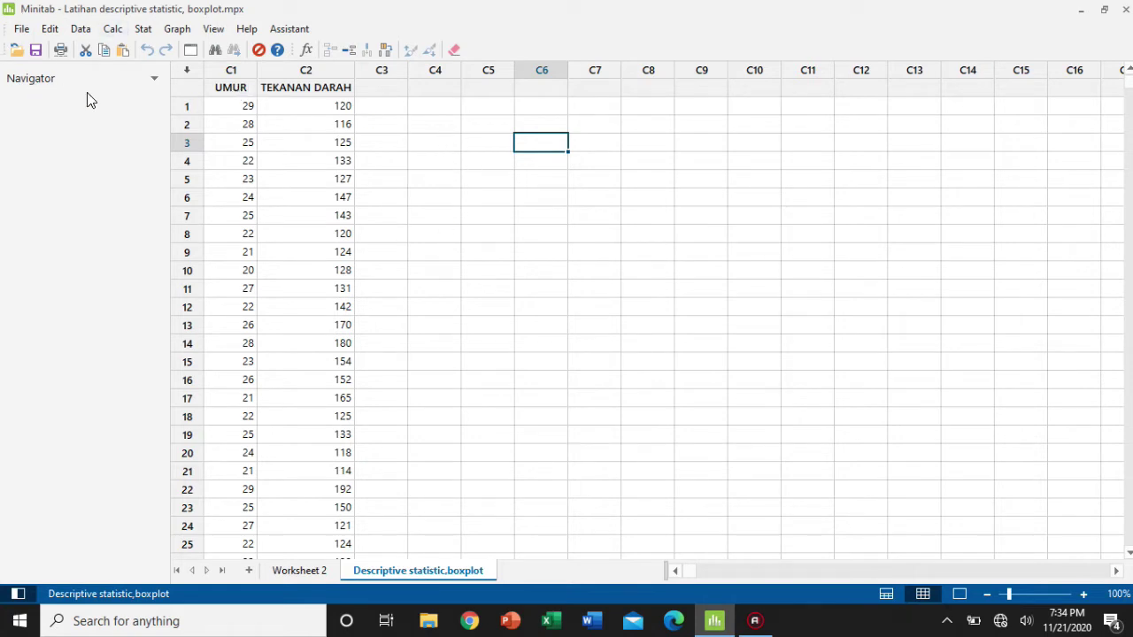
Start Display Descriptive Statistics and clear the existing entries for the variables and the by variables.
{"action": "left_click", "coordinate": [436, 220]}
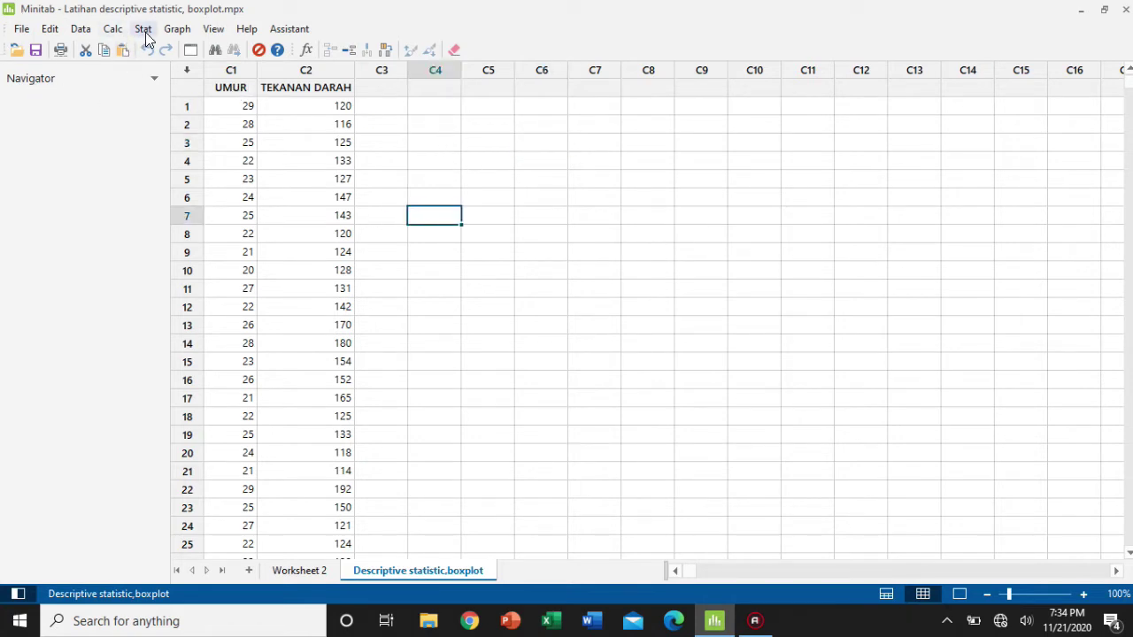
{"action": "left_click", "coordinate": [144, 29]}
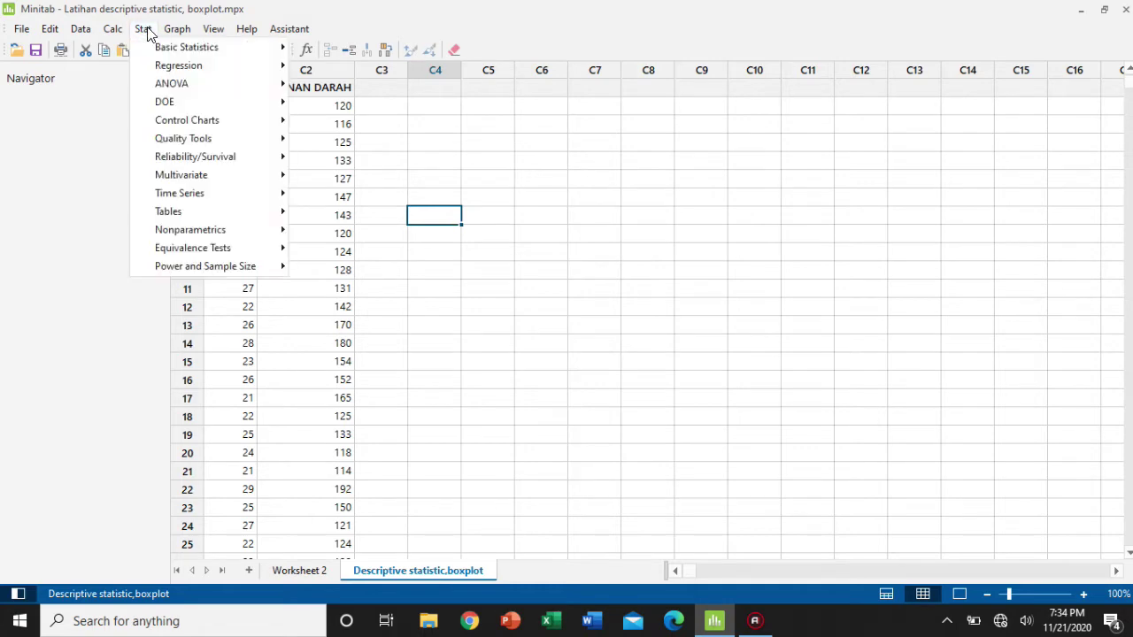
{"action": "mouse_move", "coordinate": [152, 48]}
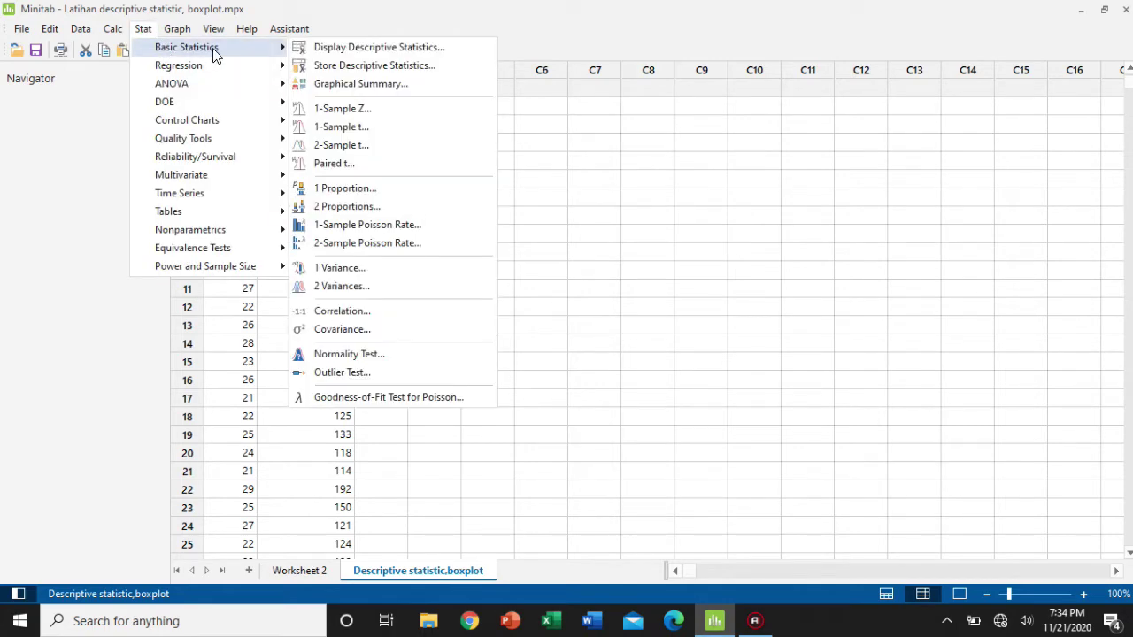
{"action": "left_click", "coordinate": [336, 48]}
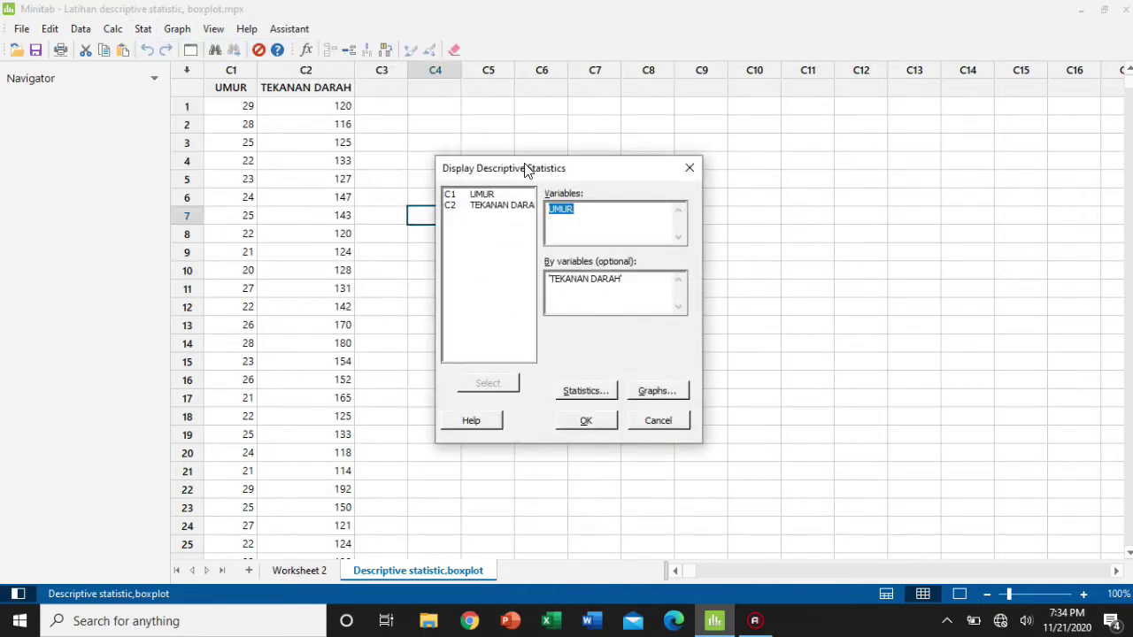
{"action": "left_click", "coordinate": [588, 212]}
{"action": "double_click", "coordinate": [557, 216]}
{"action": "key", "text": "Delete"}
{"action": "left_click_drag", "start_coordinate": [630, 283], "coordinate": [526, 271]}
{"action": "key", "text": "Delete"}
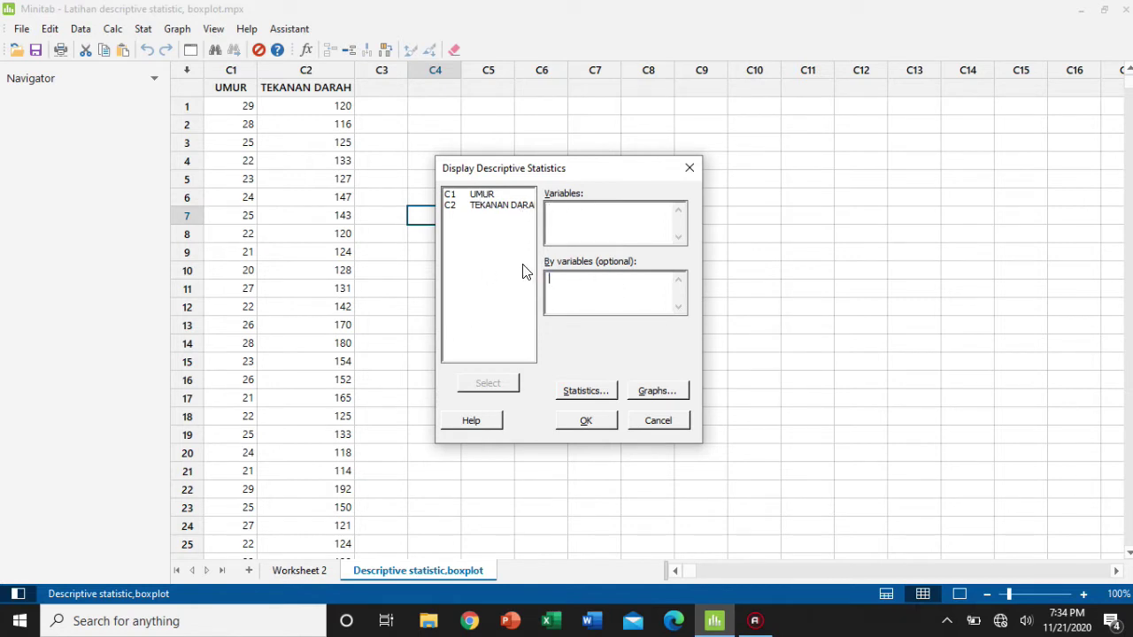
Assign UMUR as the variable and TEKANAN DARAH as the by variable for the descriptive statistics.
{"action": "left_click", "coordinate": [502, 196]}
{"action": "left_click", "coordinate": [500, 384]}
{"action": "left_click", "coordinate": [492, 196]}
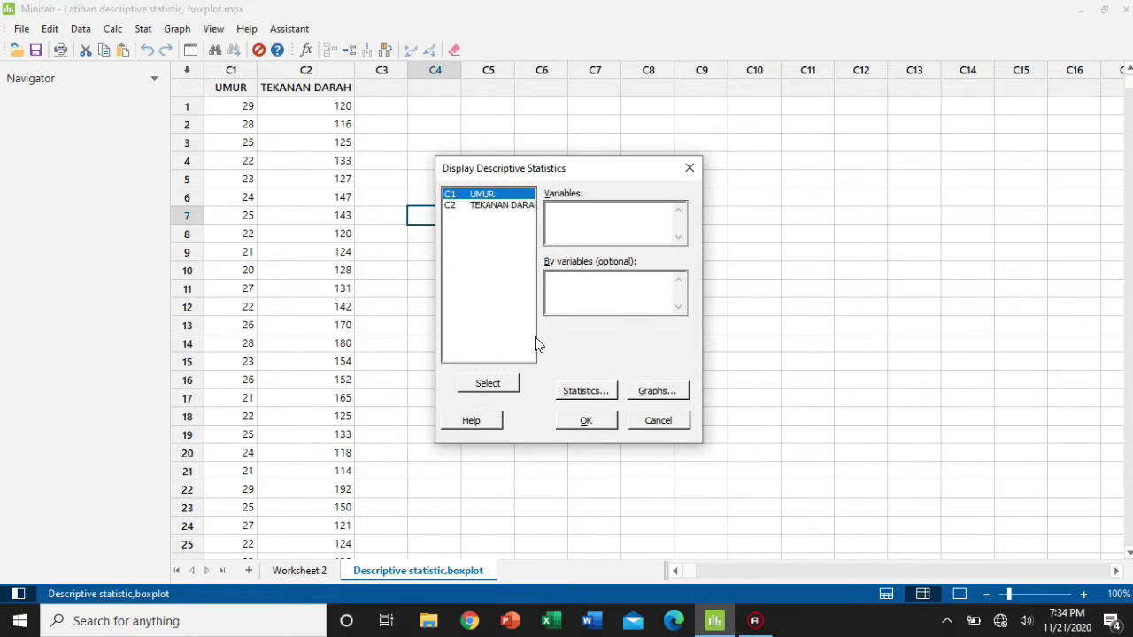
{"action": "left_click", "coordinate": [572, 221]}
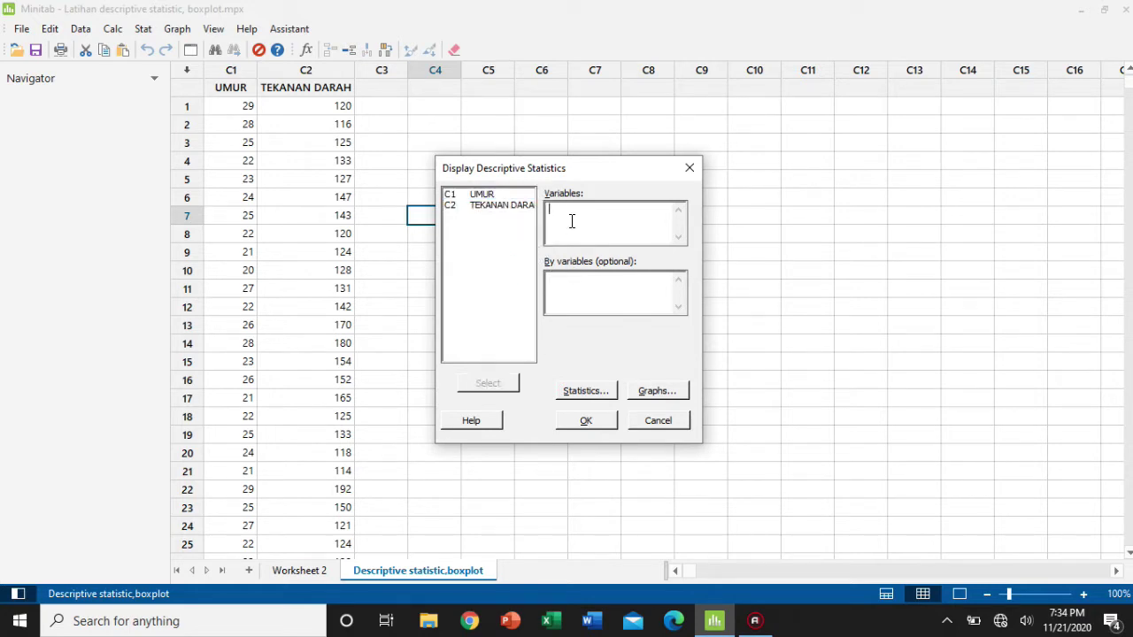
{"action": "left_click", "coordinate": [483, 194]}
{"action": "left_click", "coordinate": [483, 386]}
{"action": "left_click", "coordinate": [500, 206]}
{"action": "left_click", "coordinate": [486, 385]}
Accept mean, standard deviation, variance, first quartile, median, third quartile and range as the statistics, and generate the descriptive statistics.
{"action": "left_click", "coordinate": [587, 391]}
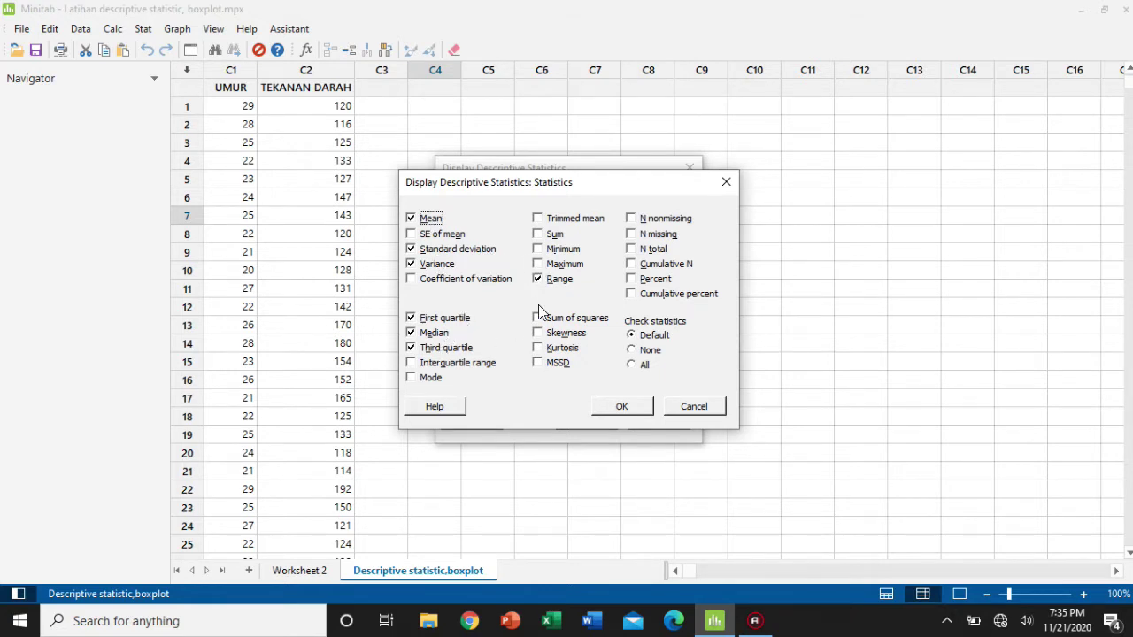
{"action": "left_click", "coordinate": [618, 413]}
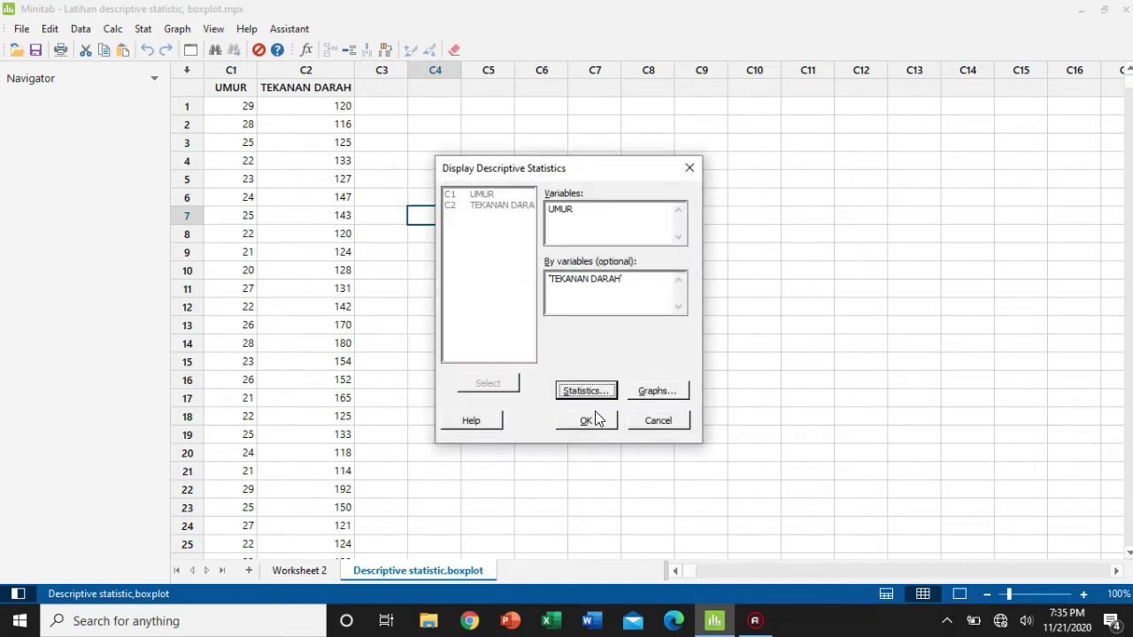
{"action": "left_click", "coordinate": [591, 418]}
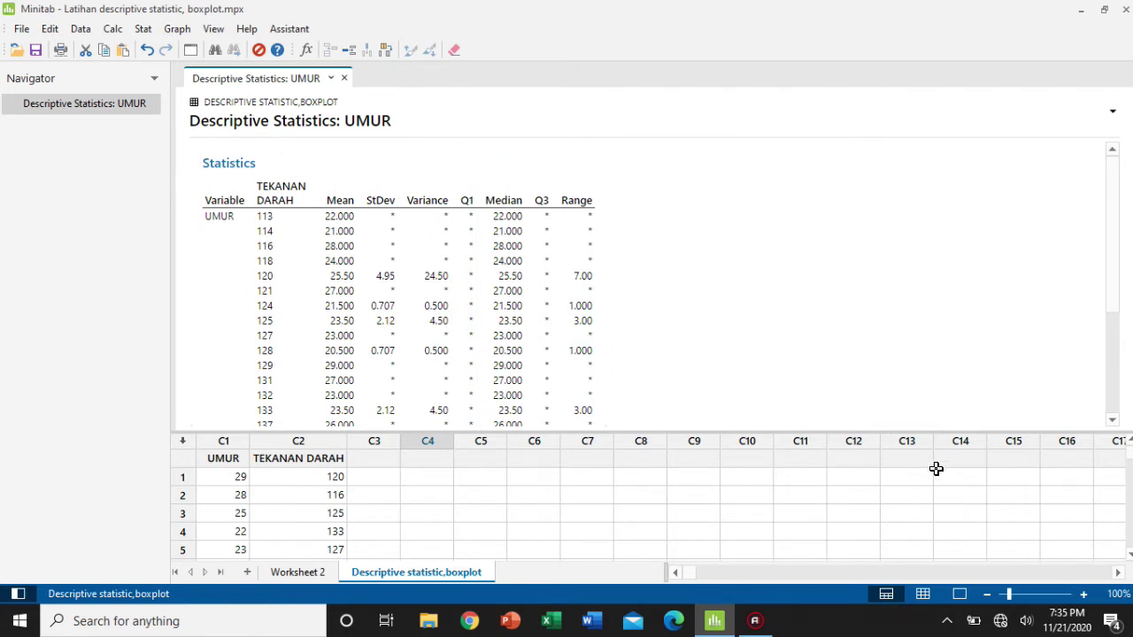
Show only the output and examine the UMUR statistics for each TEKANAN DARAH value.
{"action": "left_click", "coordinate": [963, 596]}
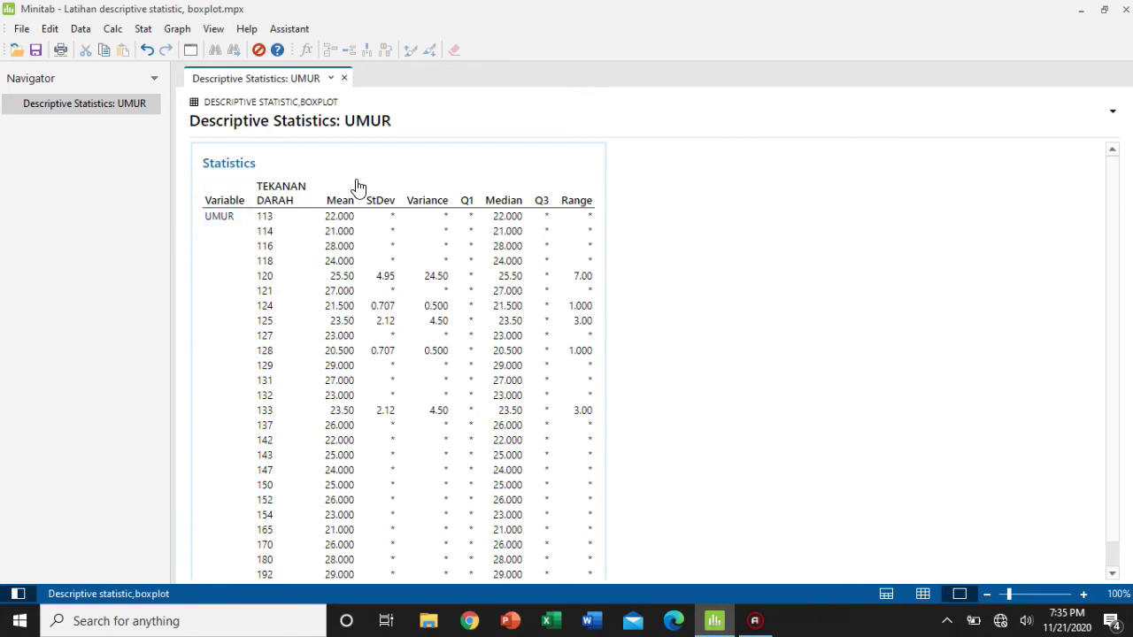
{"action": "scroll", "coordinate": [328, 260], "scroll_direction": "down", "scroll_amount": 1}
{"action": "scroll", "coordinate": [313, 233], "scroll_direction": "up", "scroll_amount": 1}
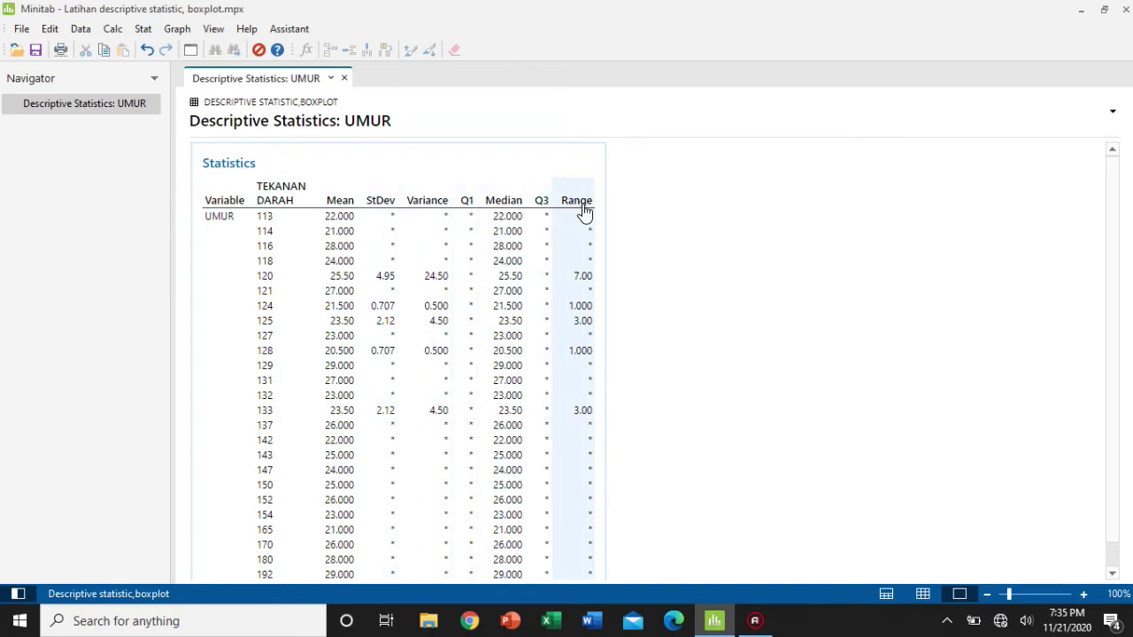
{"action": "scroll", "coordinate": [245, 247], "scroll_direction": "down", "scroll_amount": 1}
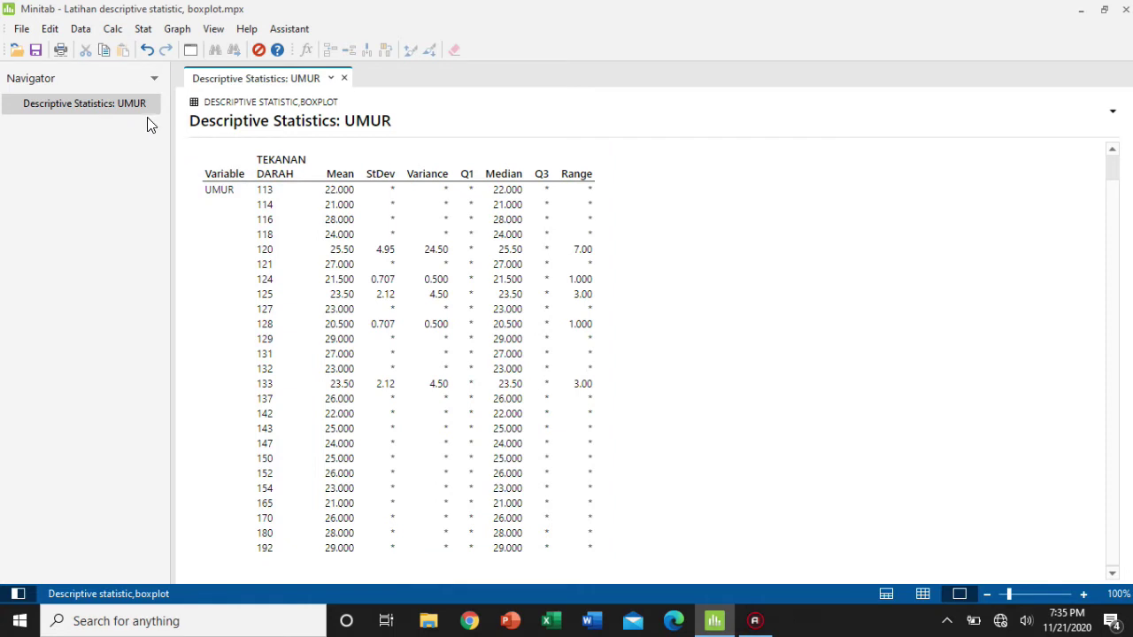
{"action": "left_click", "coordinate": [110, 170]}
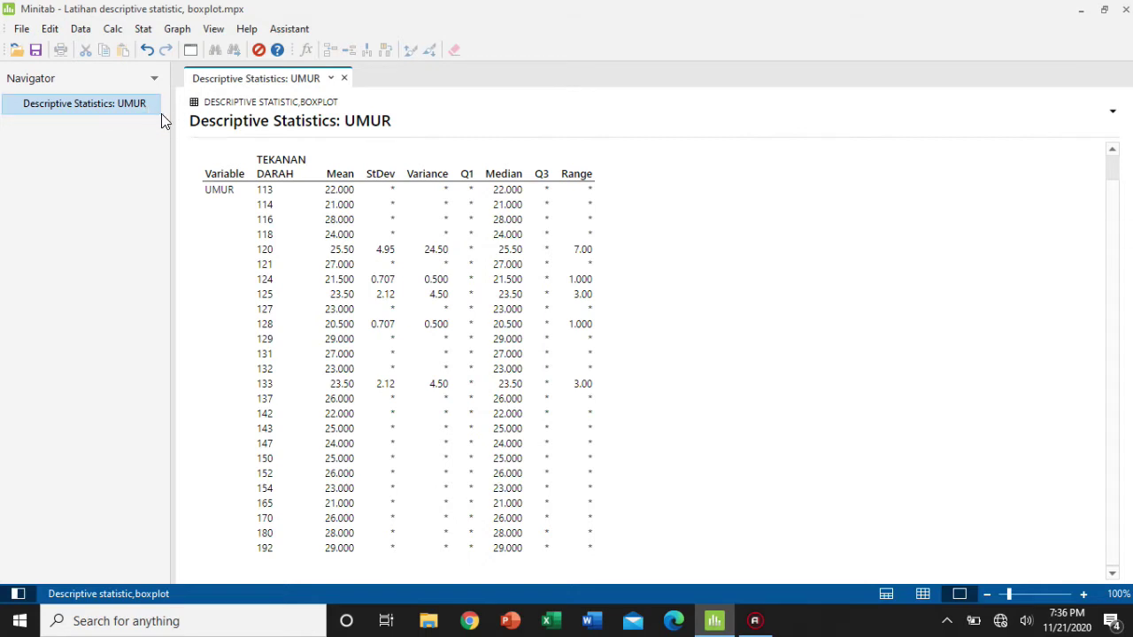
Return to the data-only view and set up a simple boxplot with one Y.
{"action": "left_click", "coordinate": [922, 593]}
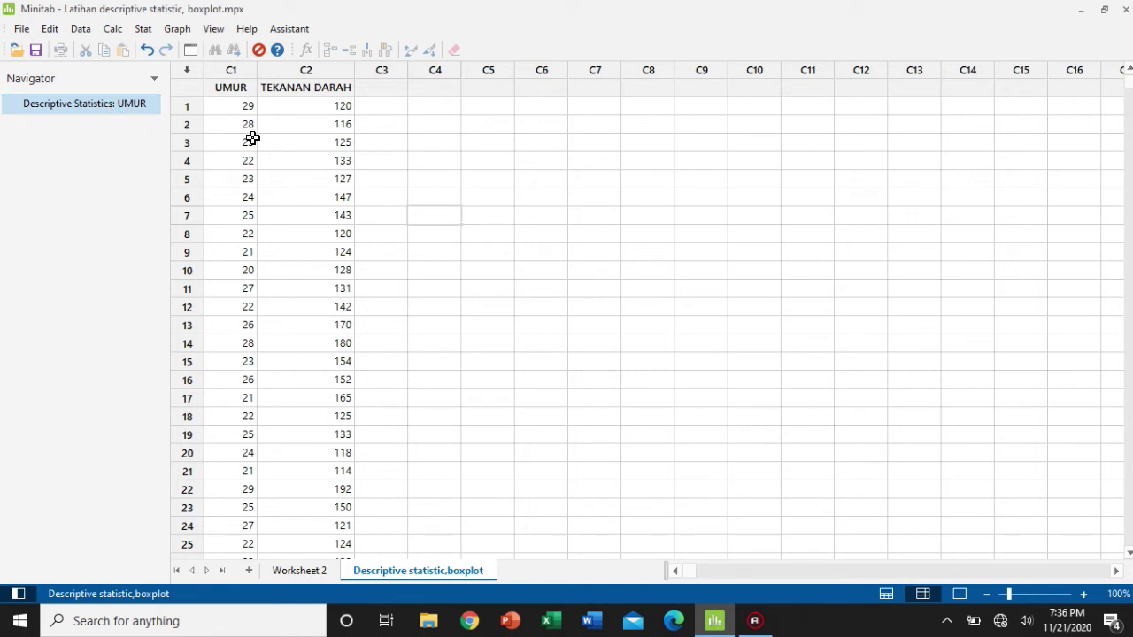
{"action": "left_click", "coordinate": [146, 31]}
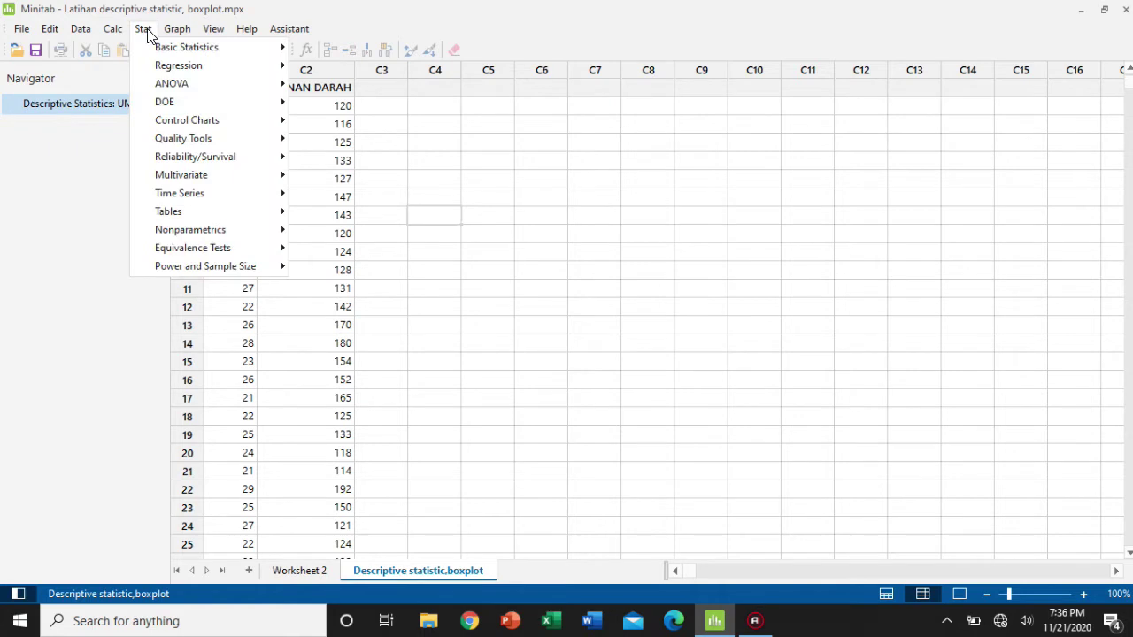
{"action": "mouse_move", "coordinate": [177, 32]}
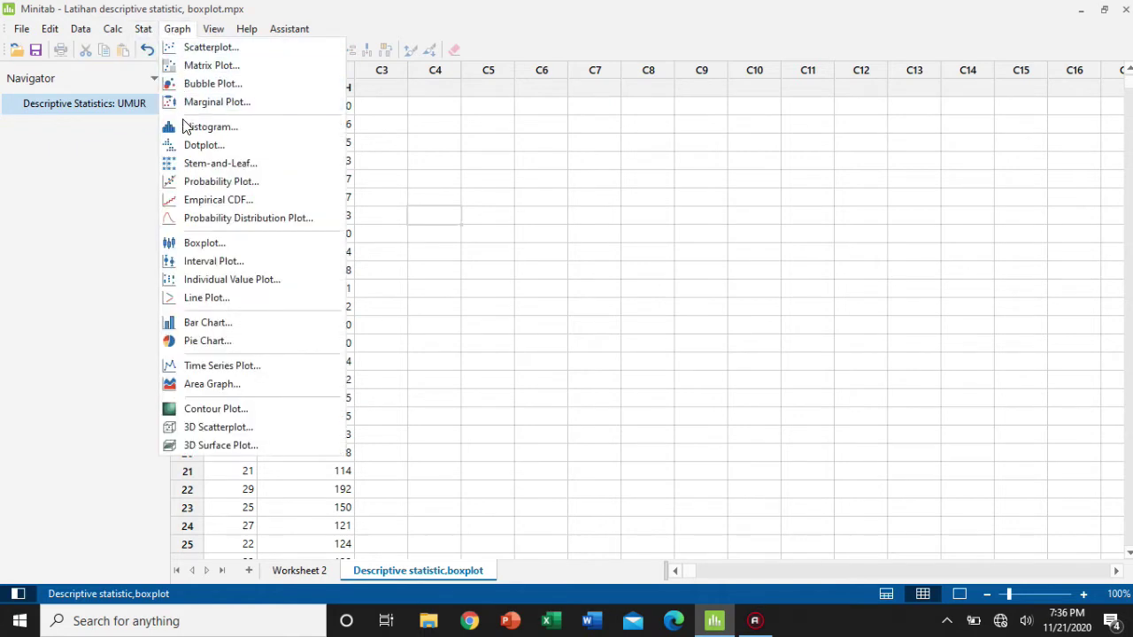
{"action": "left_click", "coordinate": [212, 244]}
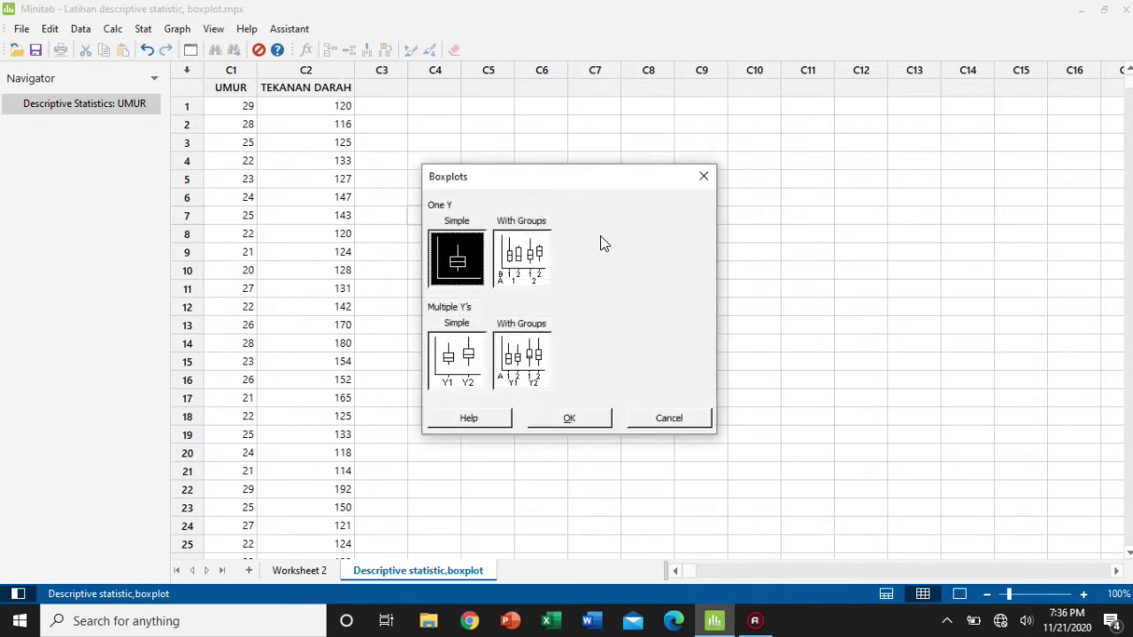
{"action": "left_click_drag", "start_coordinate": [517, 183], "coordinate": [507, 139]}
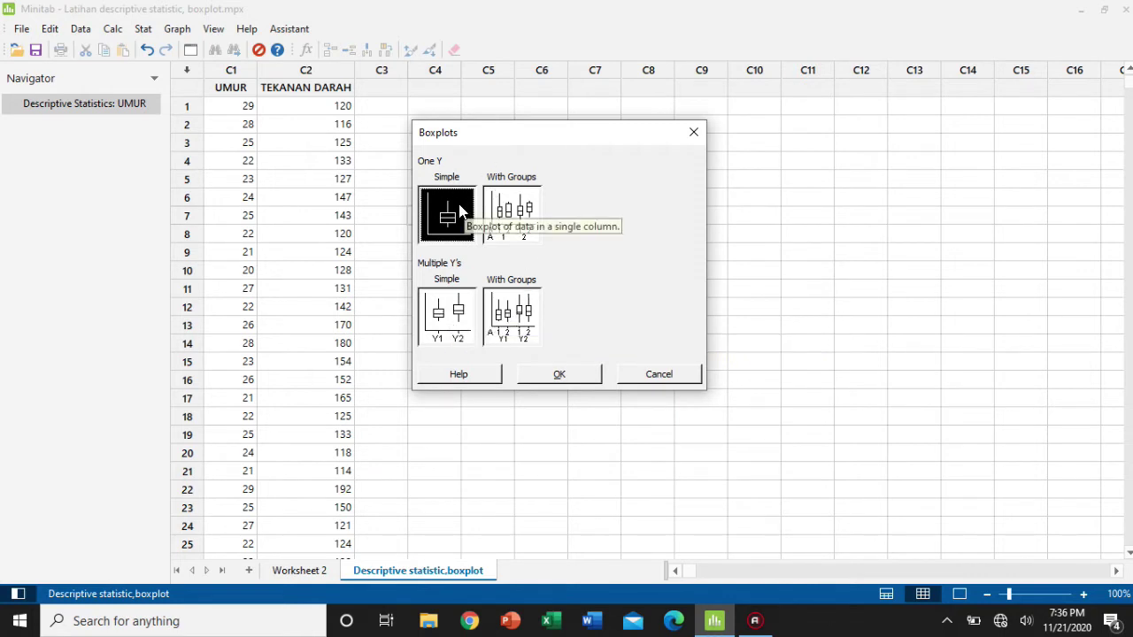
{"action": "left_click", "coordinate": [568, 368]}
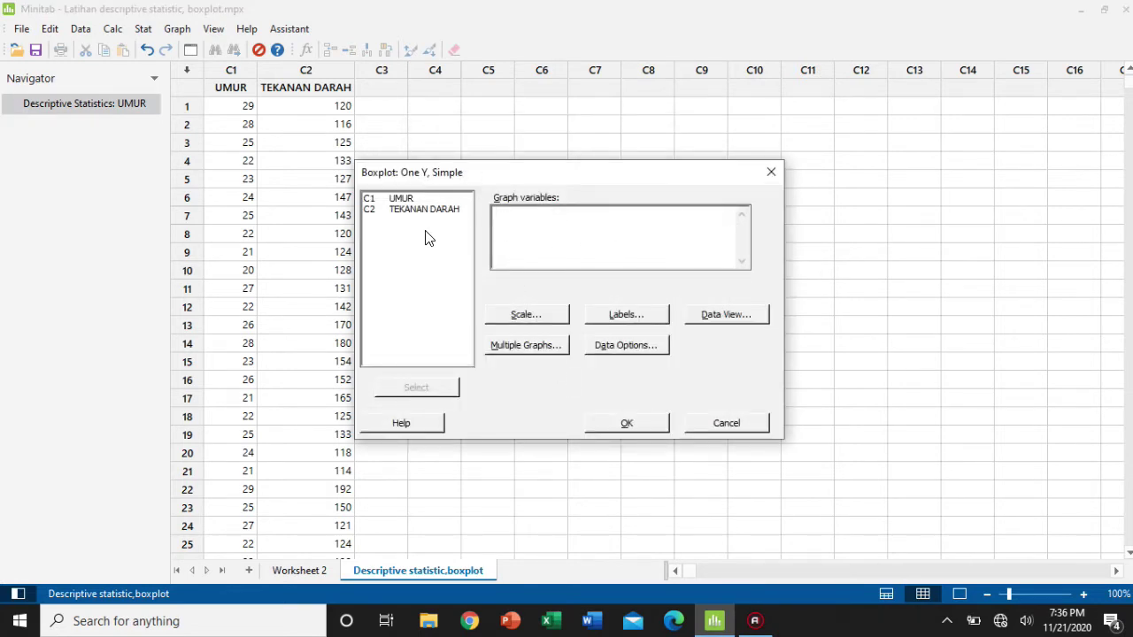
Try to generate the simple boxplot with only UMUR highlighted in the column list.
{"action": "left_click", "coordinate": [401, 200]}
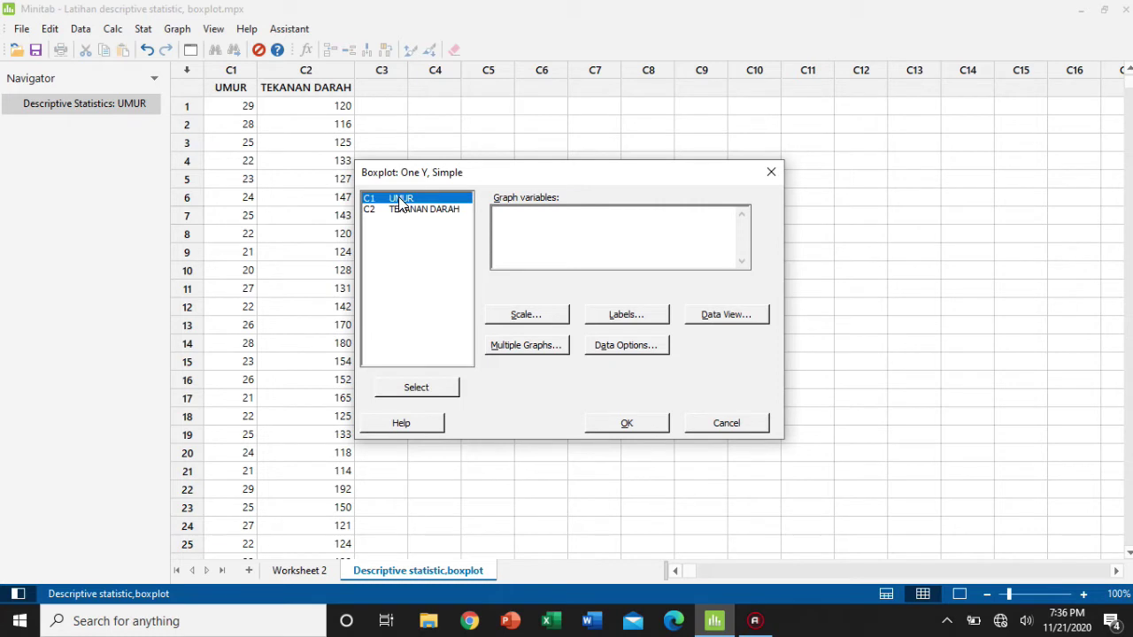
{"action": "left_click", "coordinate": [628, 424]}
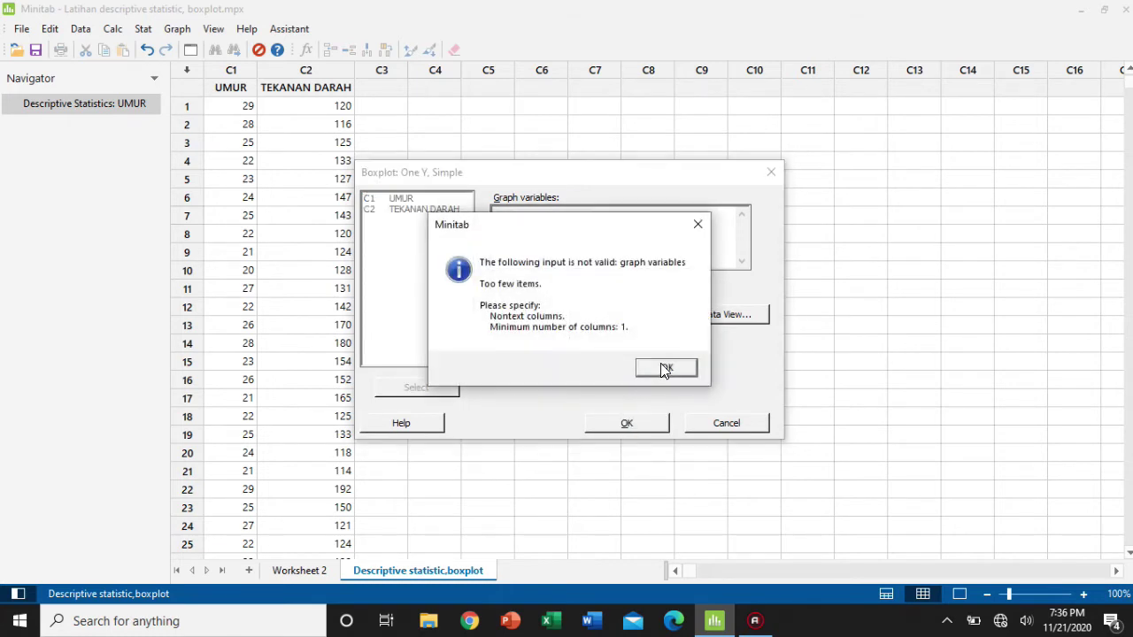
{"action": "left_click", "coordinate": [665, 368]}
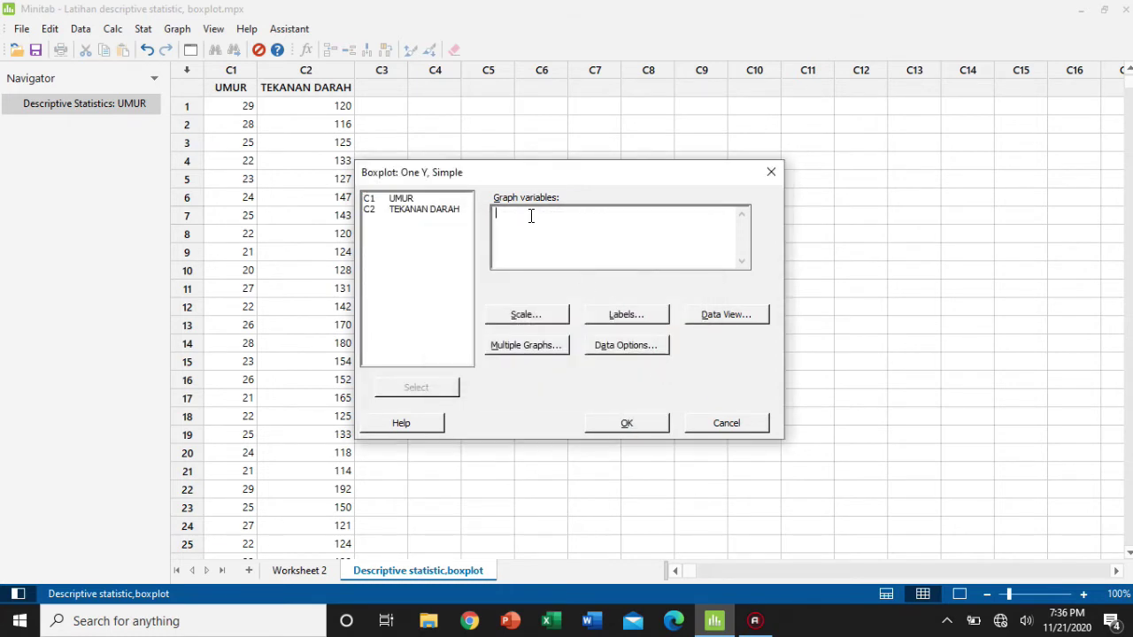
Add UMUR as the graph variable and generate the simple boxplot.
{"action": "left_click", "coordinate": [393, 202]}
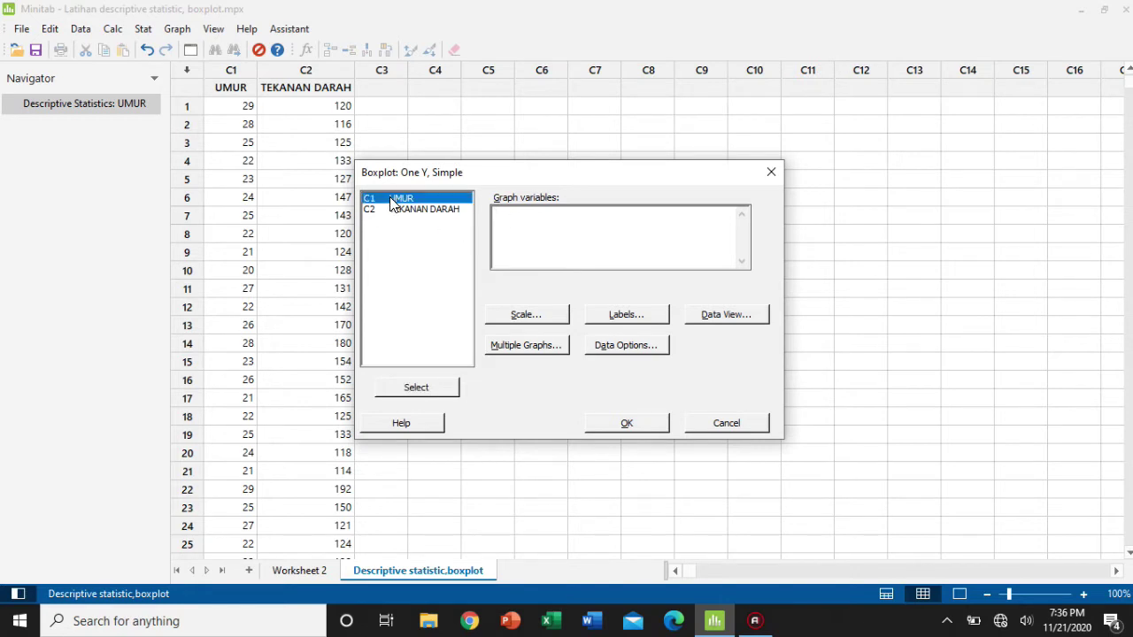
{"action": "left_click", "coordinate": [415, 387]}
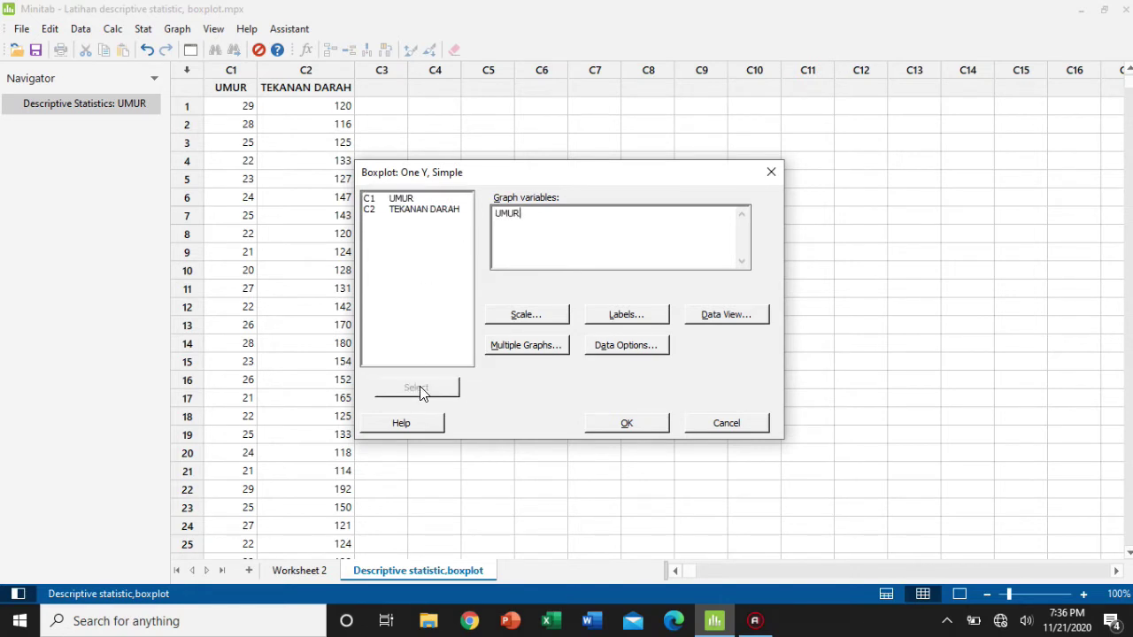
{"action": "left_click", "coordinate": [646, 430]}
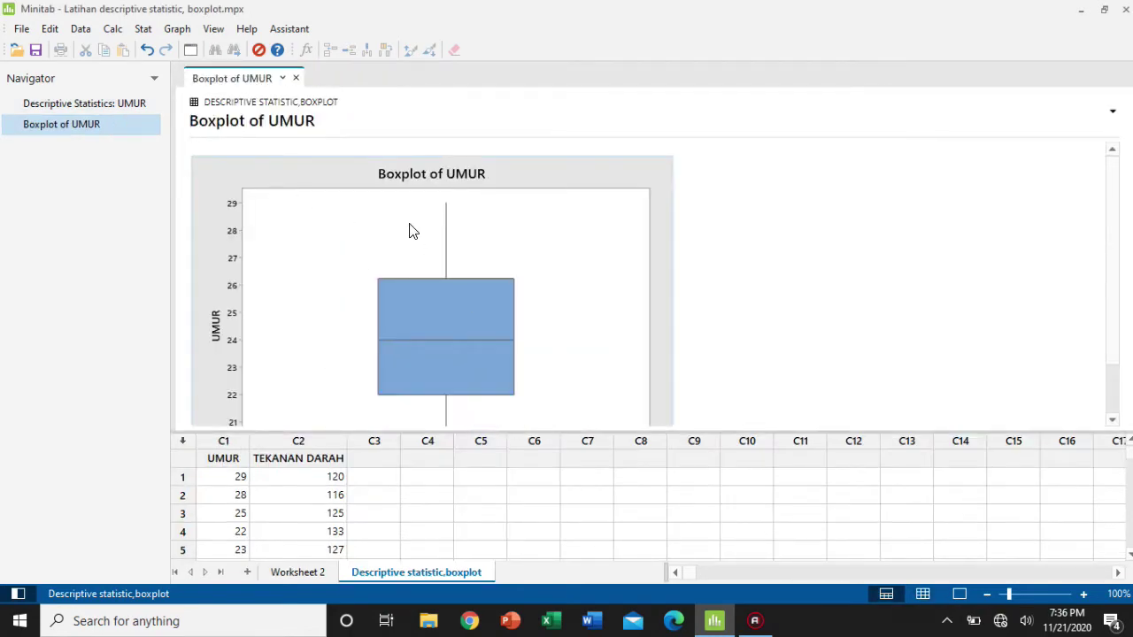
Examine the UMUR boxplot's whiskers, box edges and median line, switching to the output-only view.
{"action": "scroll", "coordinate": [414, 228], "scroll_direction": "down", "scroll_amount": 3}
{"action": "scroll", "coordinate": [495, 257], "scroll_direction": "up", "scroll_amount": 3}
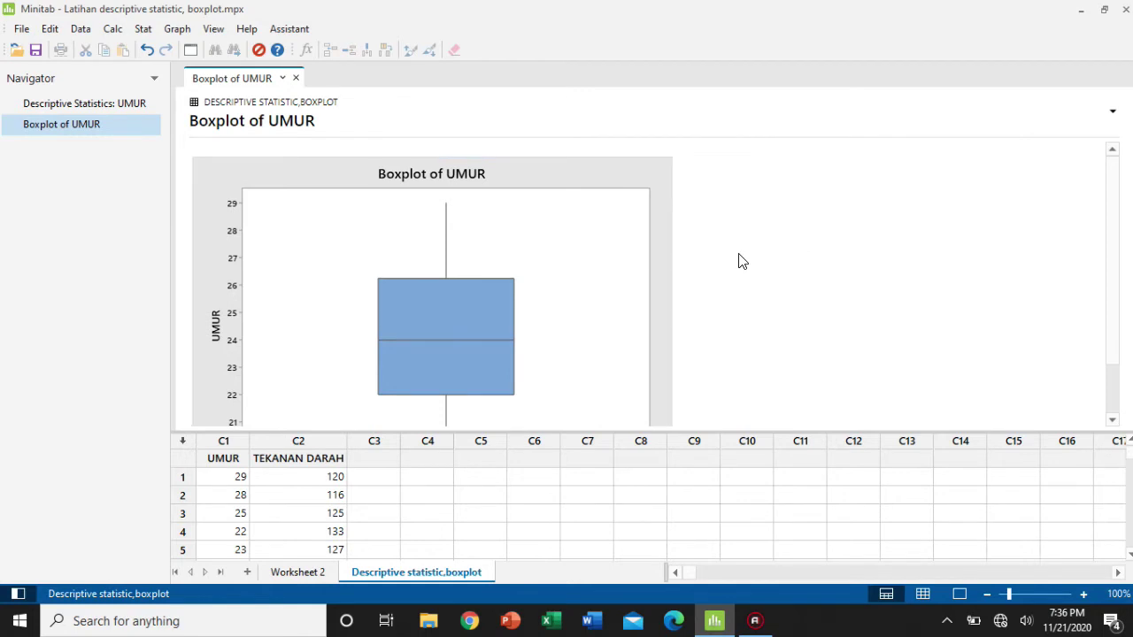
{"action": "scroll", "coordinate": [859, 245], "scroll_direction": "down", "scroll_amount": 2}
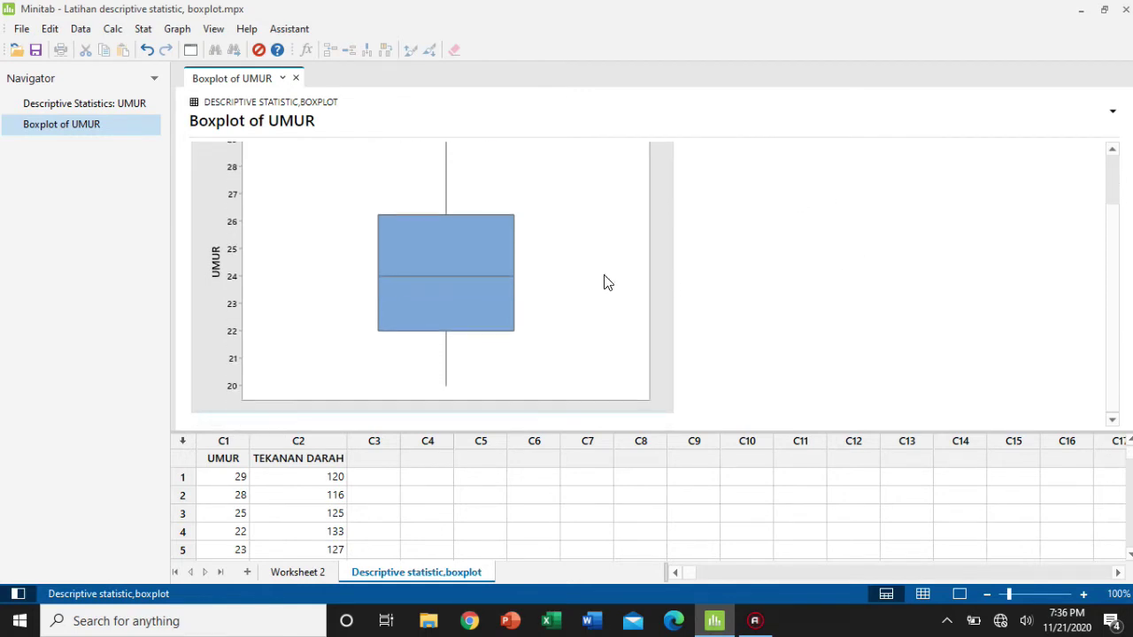
{"action": "mouse_move", "coordinate": [494, 254]}
{"action": "scroll", "coordinate": [493, 257], "scroll_direction": "up", "scroll_amount": 2}
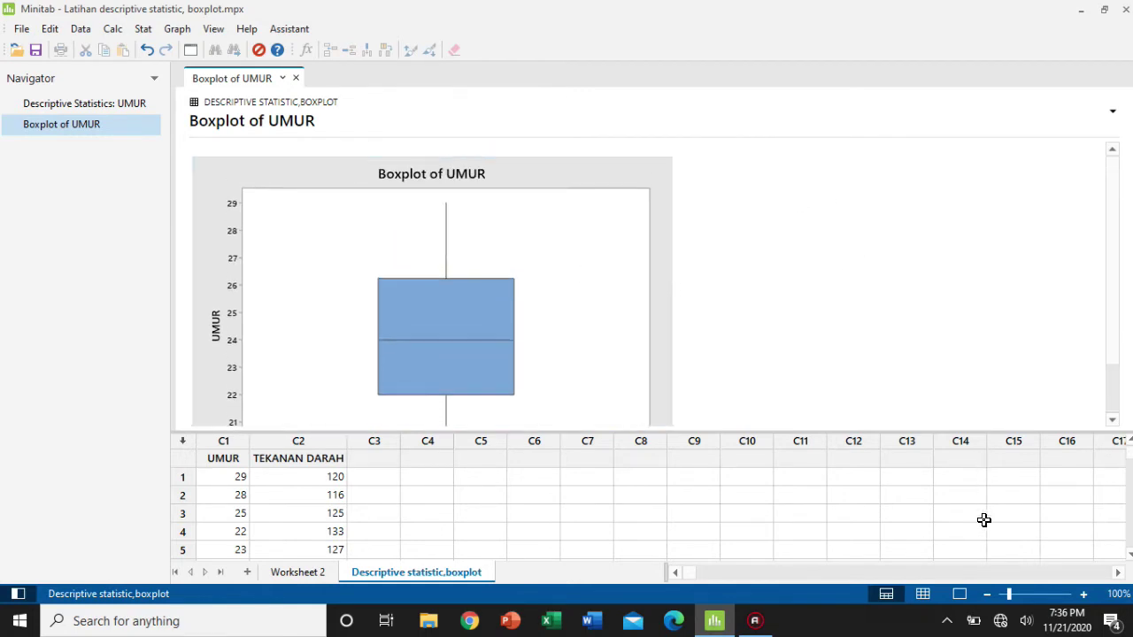
{"action": "left_click", "coordinate": [958, 594]}
{"action": "mouse_move", "coordinate": [487, 335]}
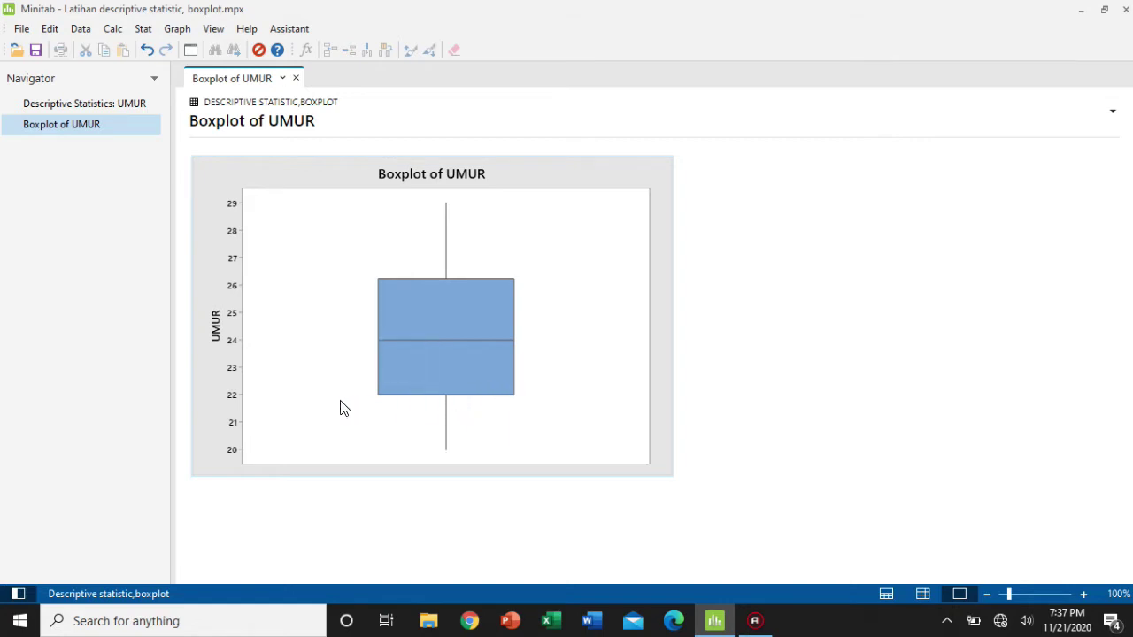
{"action": "mouse_move", "coordinate": [462, 319]}
{"action": "mouse_move", "coordinate": [453, 365]}
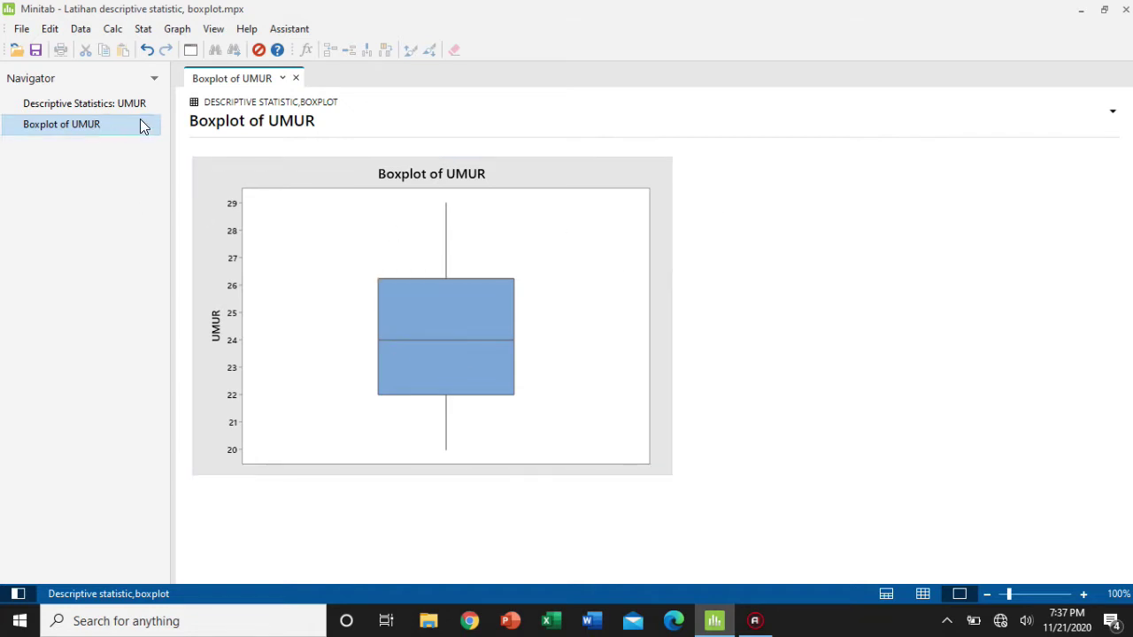
Return to the data-only view and set up a simple boxplot with multiple Y's.
{"action": "left_click", "coordinate": [922, 594]}
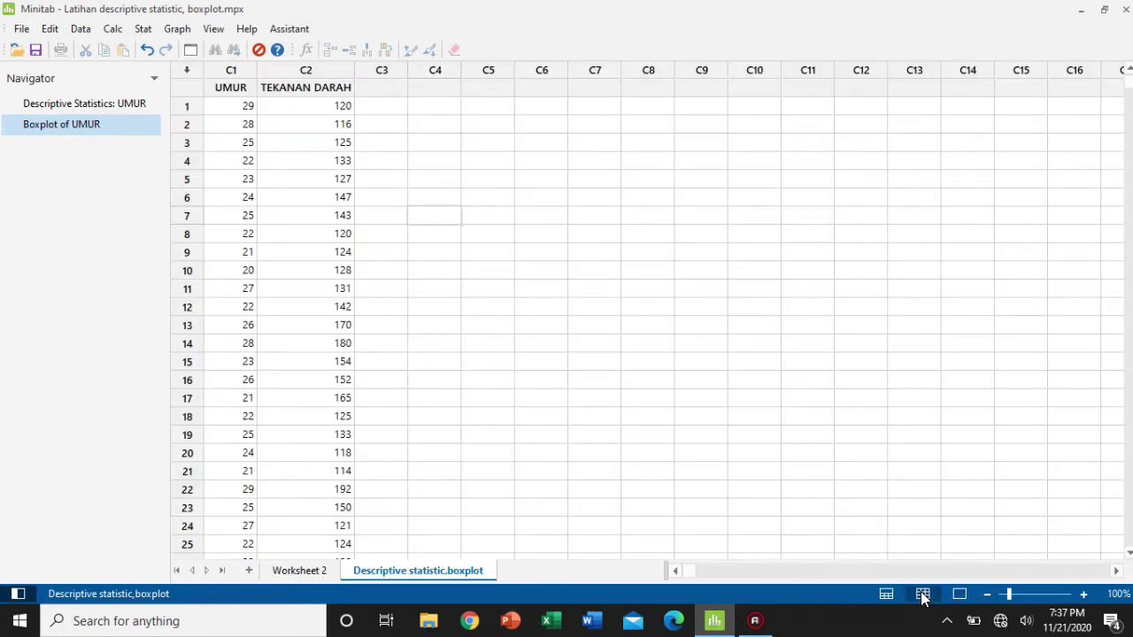
{"action": "left_click", "coordinate": [885, 593]}
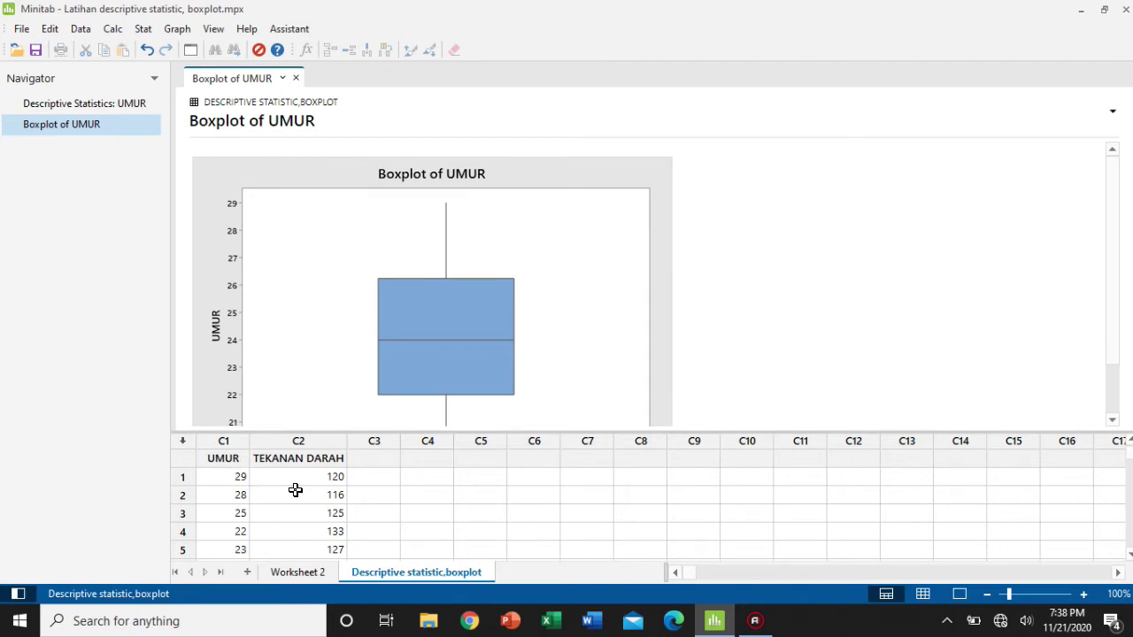
{"action": "left_click", "coordinate": [922, 593]}
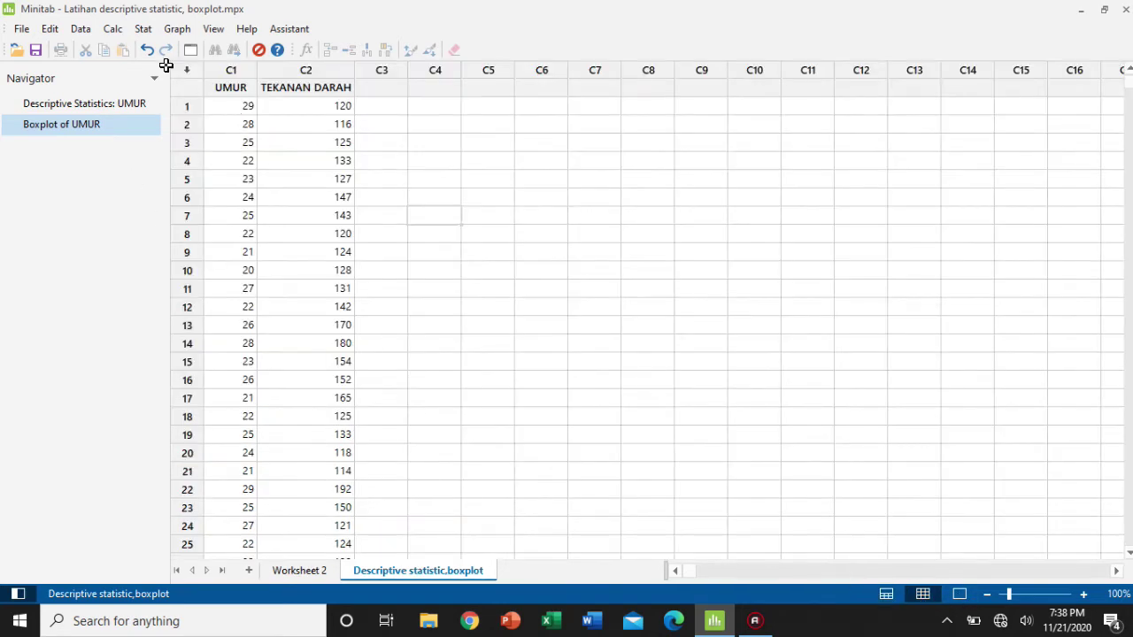
{"action": "left_click", "coordinate": [176, 30]}
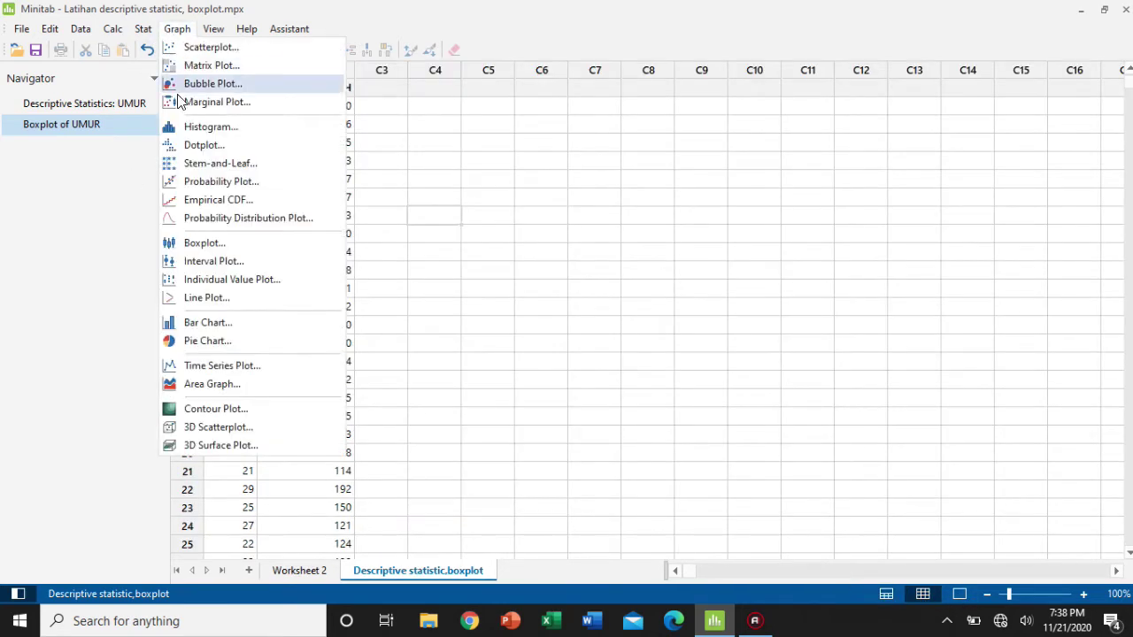
{"action": "left_click", "coordinate": [229, 244]}
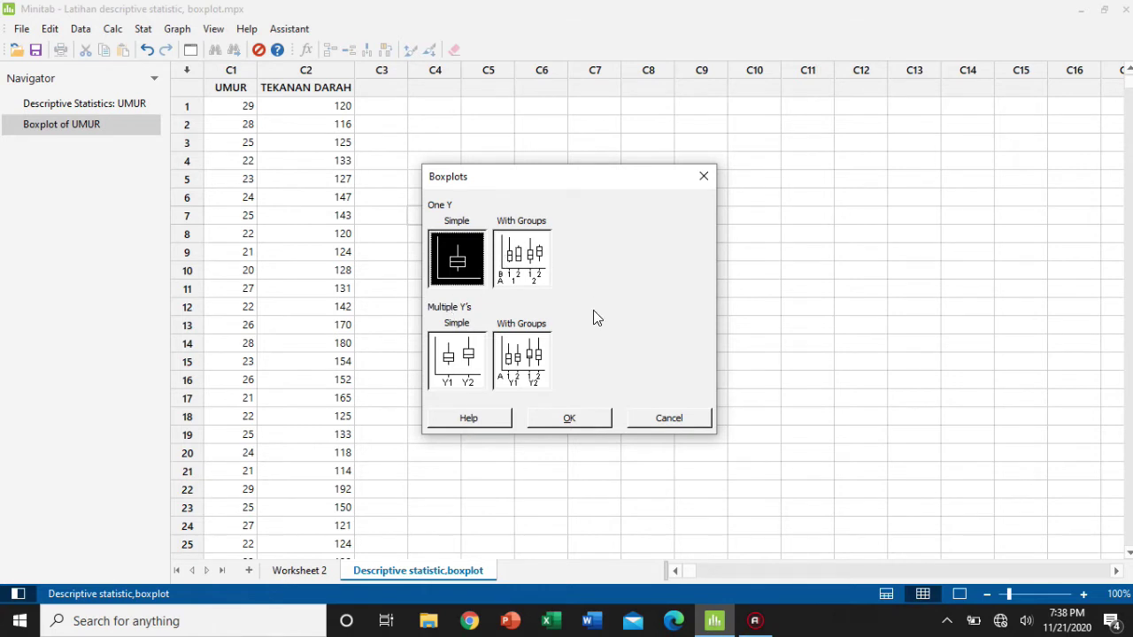
{"action": "left_click", "coordinate": [452, 355]}
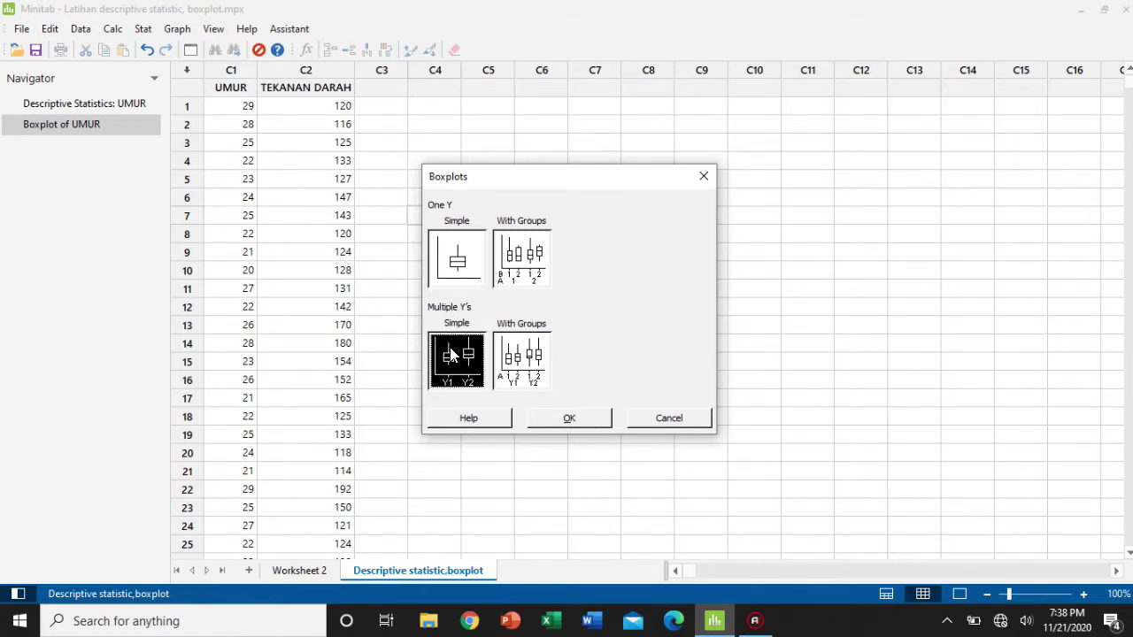
{"action": "left_click", "coordinate": [574, 417]}
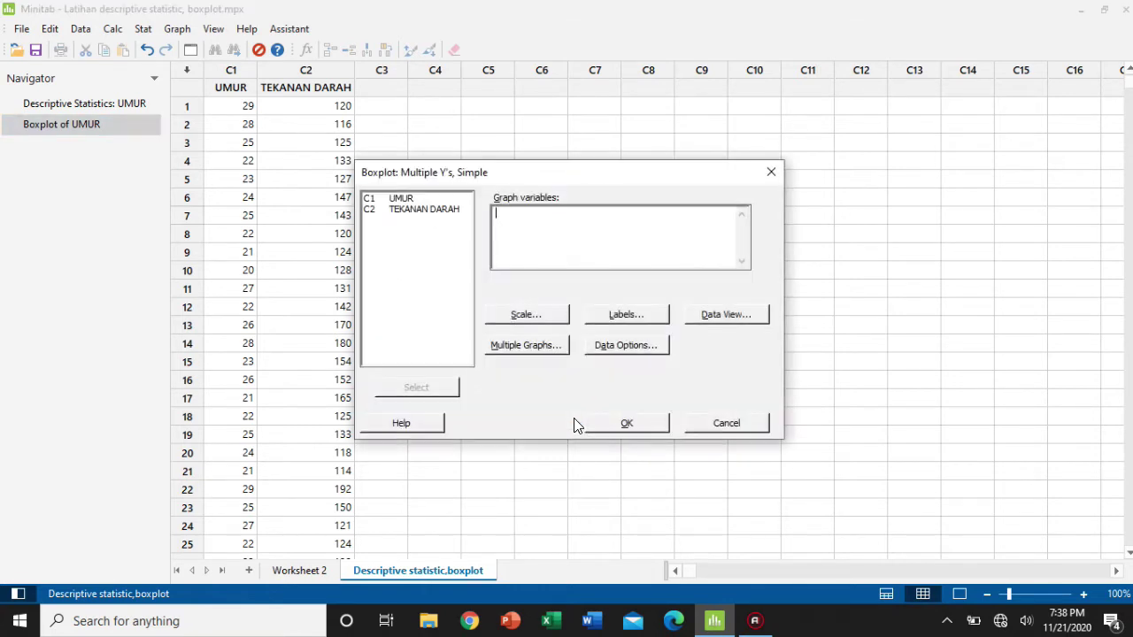
Add UMUR and TEKANAN DARAH as graph variables and generate the combined boxplot.
{"action": "left_click", "coordinate": [400, 198]}
{"action": "left_click", "coordinate": [437, 390]}
{"action": "left_click", "coordinate": [418, 211]}
{"action": "left_click", "coordinate": [440, 389]}
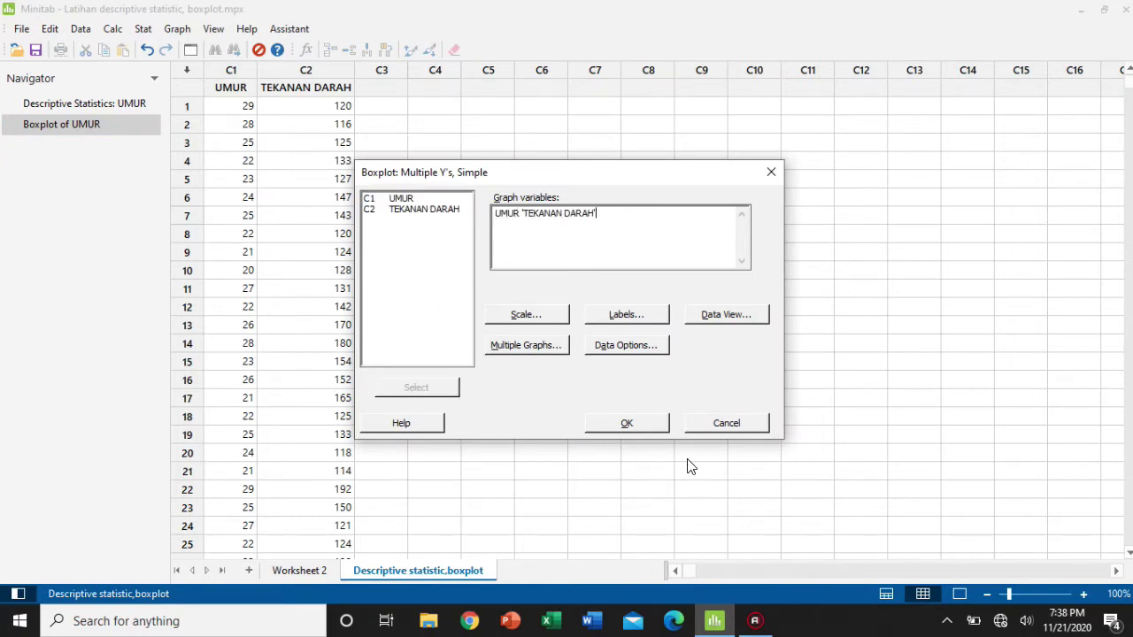
{"action": "left_click", "coordinate": [647, 429]}
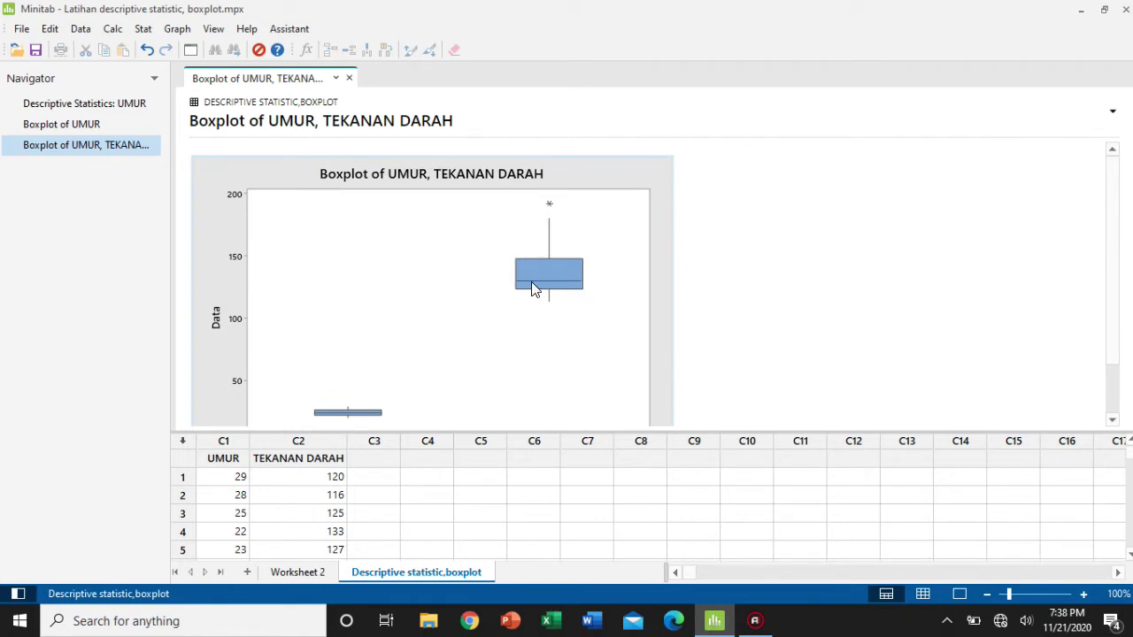
{"action": "scroll", "coordinate": [563, 306], "scroll_direction": "down", "scroll_amount": 1}
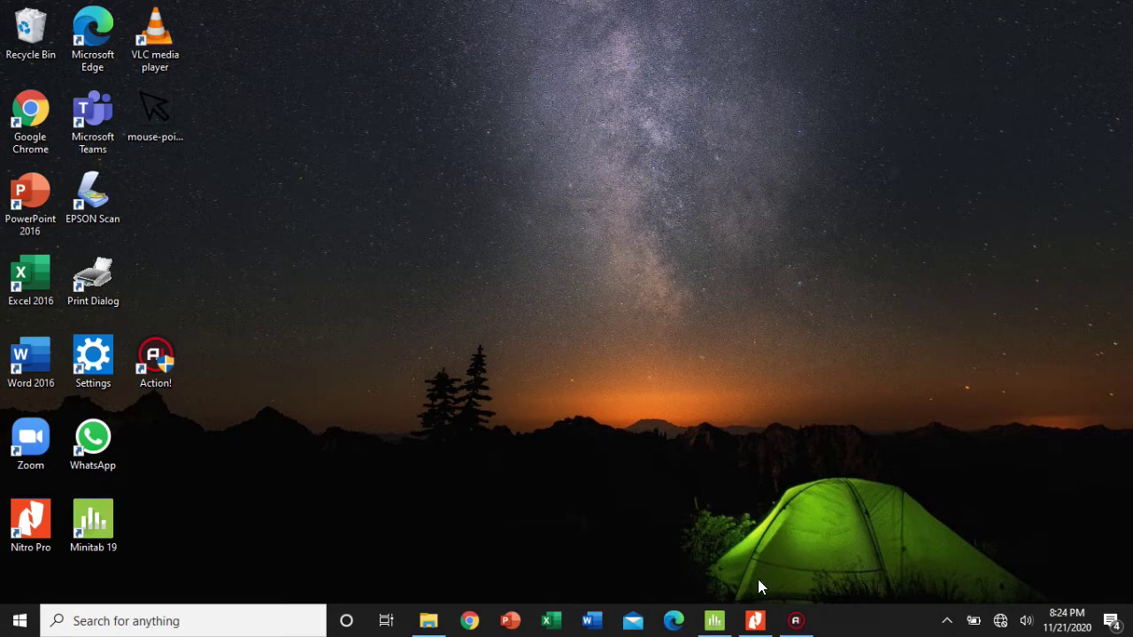
Switch to Minitab and look through the Tahun, Jagung, Padi and Singkong data in Worksheet 2.
{"action": "mouse_move", "coordinate": [721, 622]}
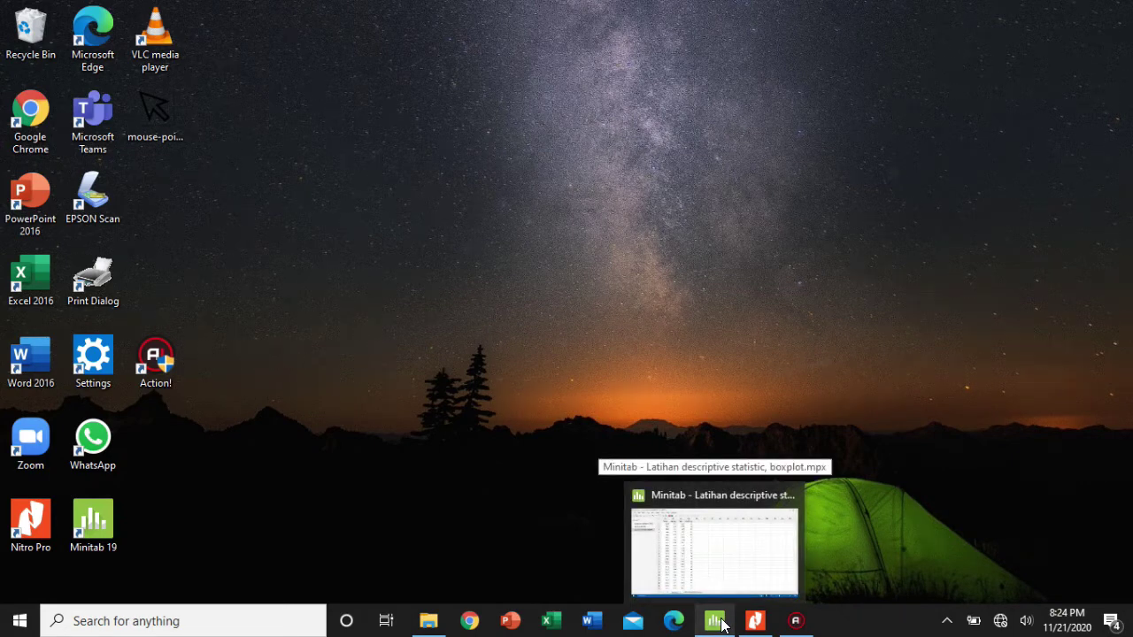
{"action": "left_click", "coordinate": [715, 621]}
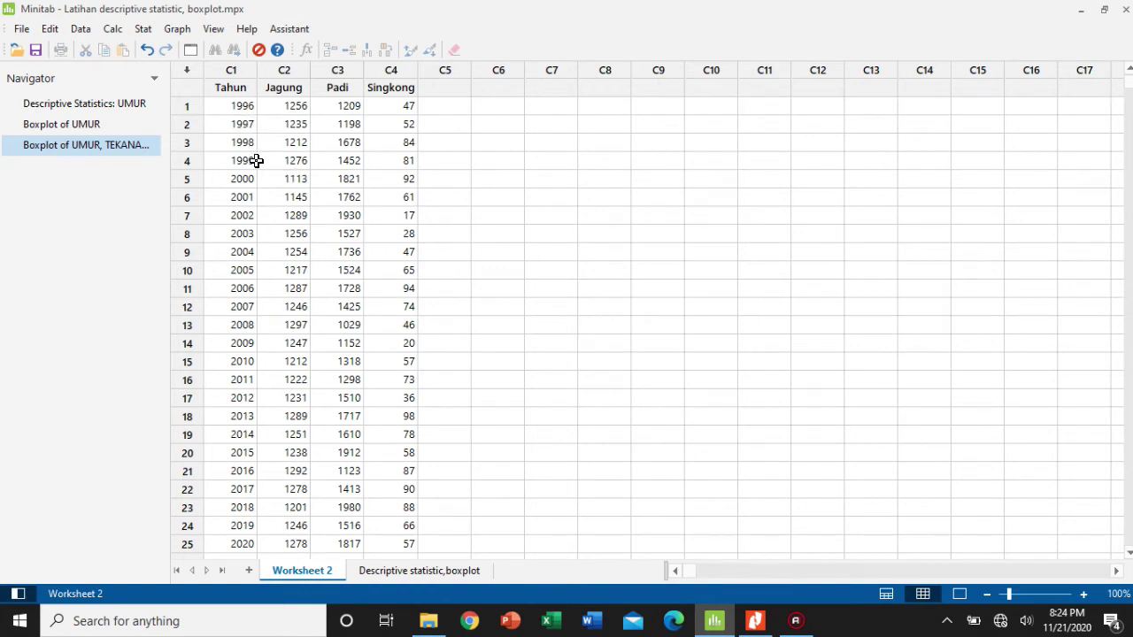
{"action": "scroll", "coordinate": [254, 160], "scroll_direction": "down", "scroll_amount": 3}
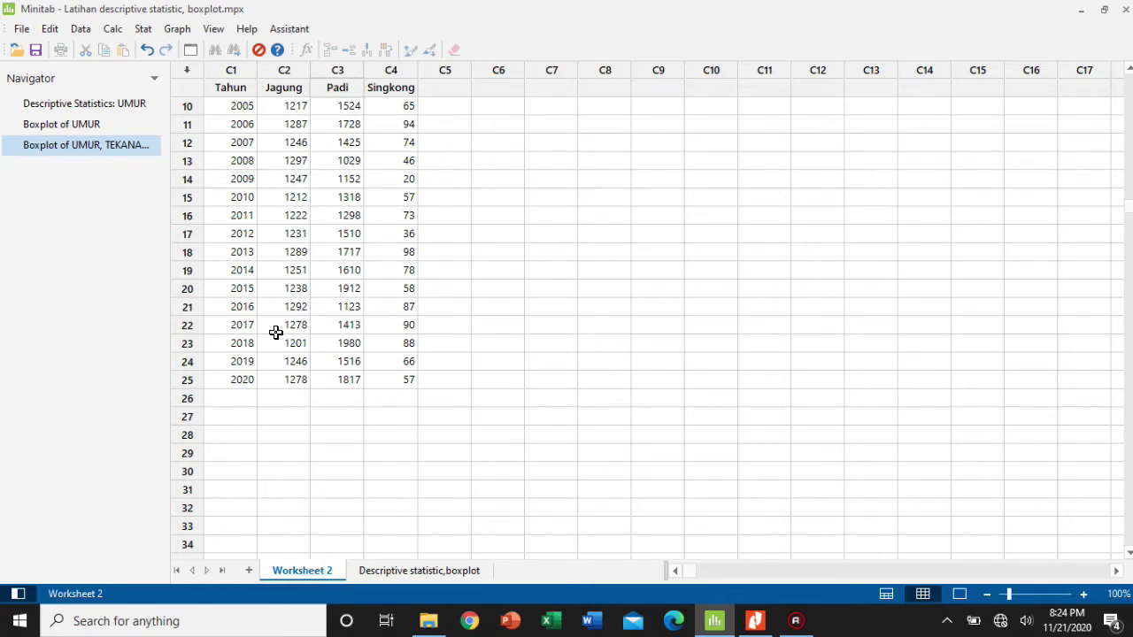
{"action": "scroll", "coordinate": [276, 333], "scroll_direction": "up", "scroll_amount": 3}
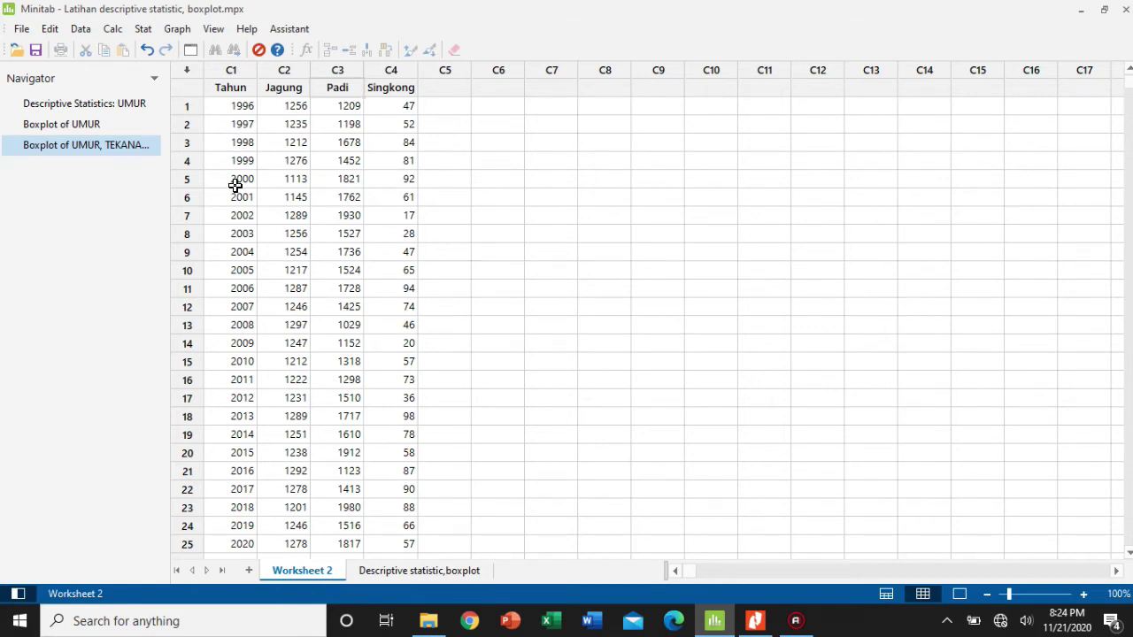
{"action": "scroll", "coordinate": [281, 464], "scroll_direction": "down", "scroll_amount": 2}
{"action": "scroll", "coordinate": [280, 463], "scroll_direction": "up", "scroll_amount": 2}
Set up a simple bar chart whose bars represent values from a table, using one column of values.
{"action": "left_click", "coordinate": [177, 29]}
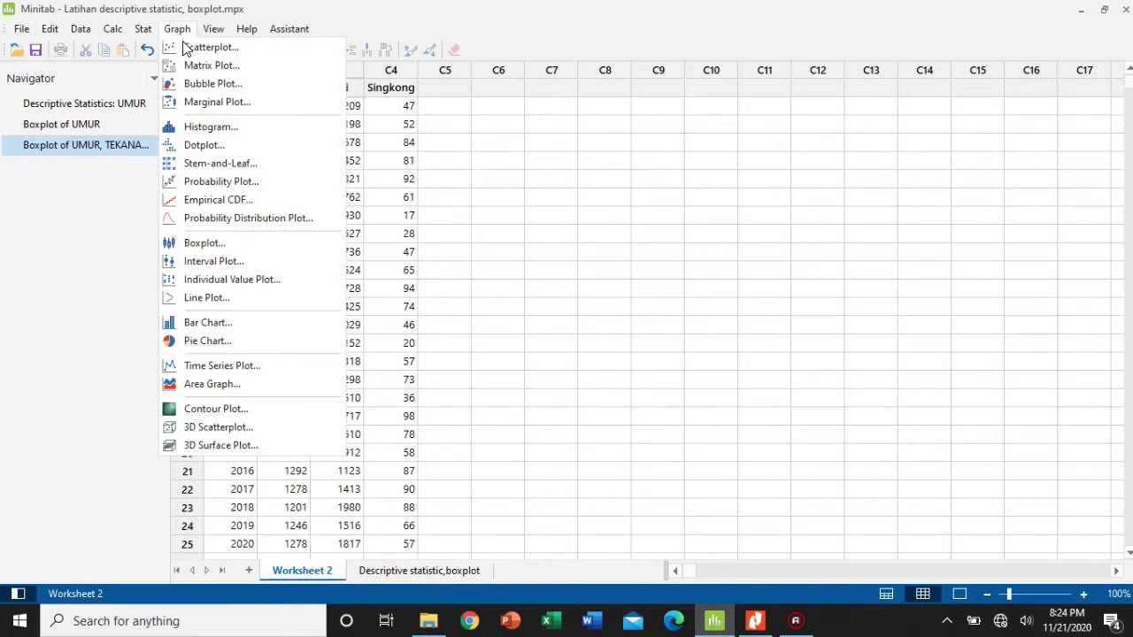
{"action": "left_click", "coordinate": [222, 322]}
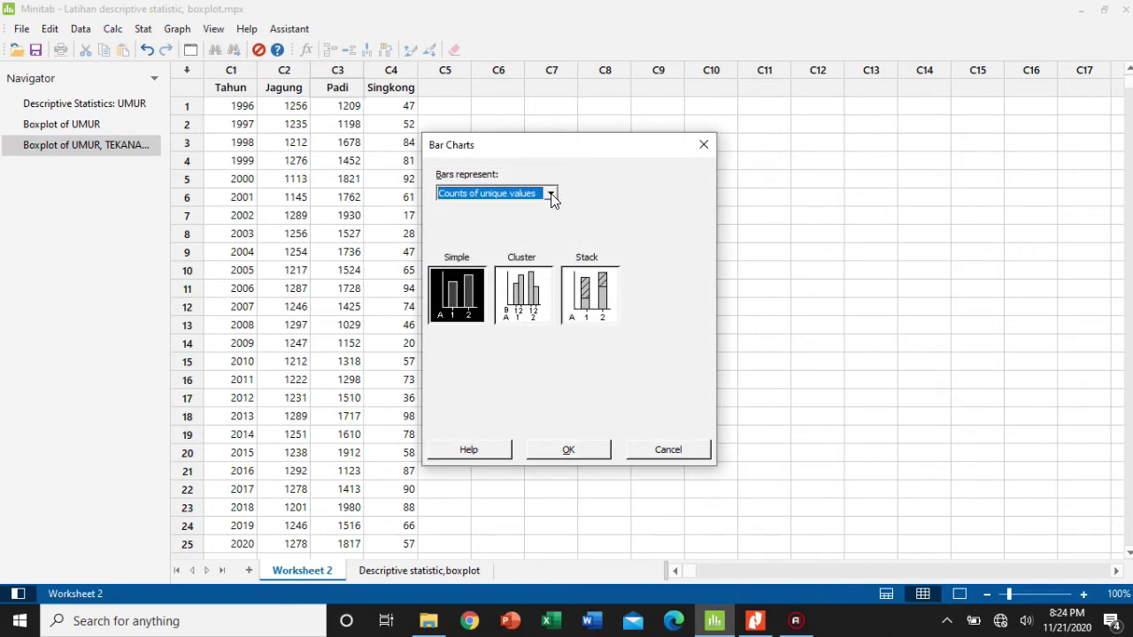
{"action": "left_click", "coordinate": [550, 197]}
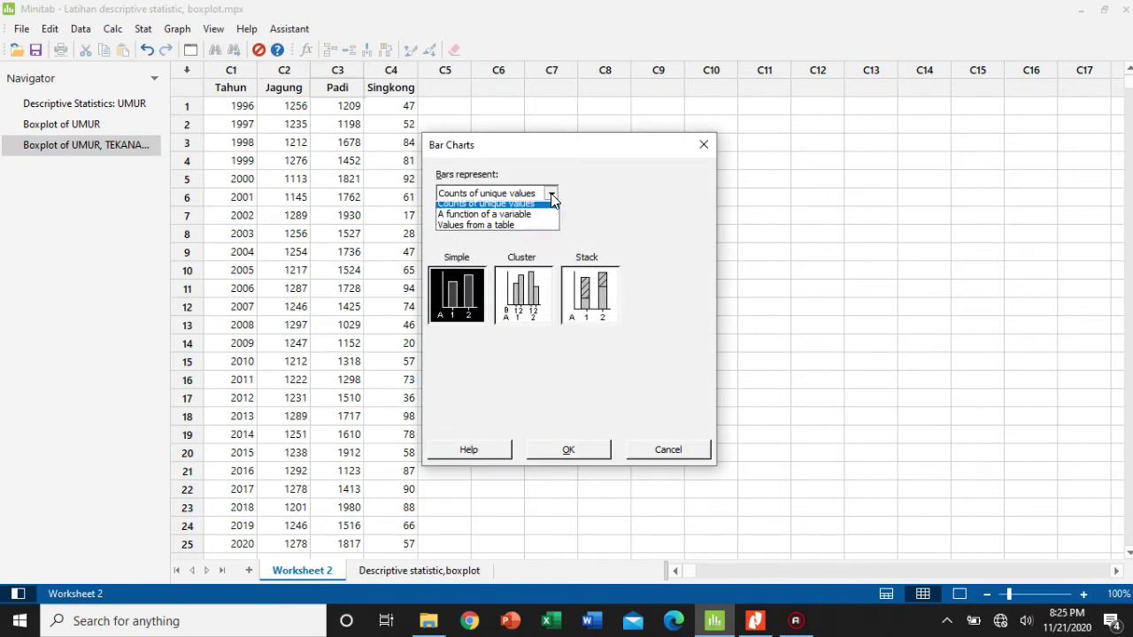
{"action": "left_click", "coordinate": [498, 230]}
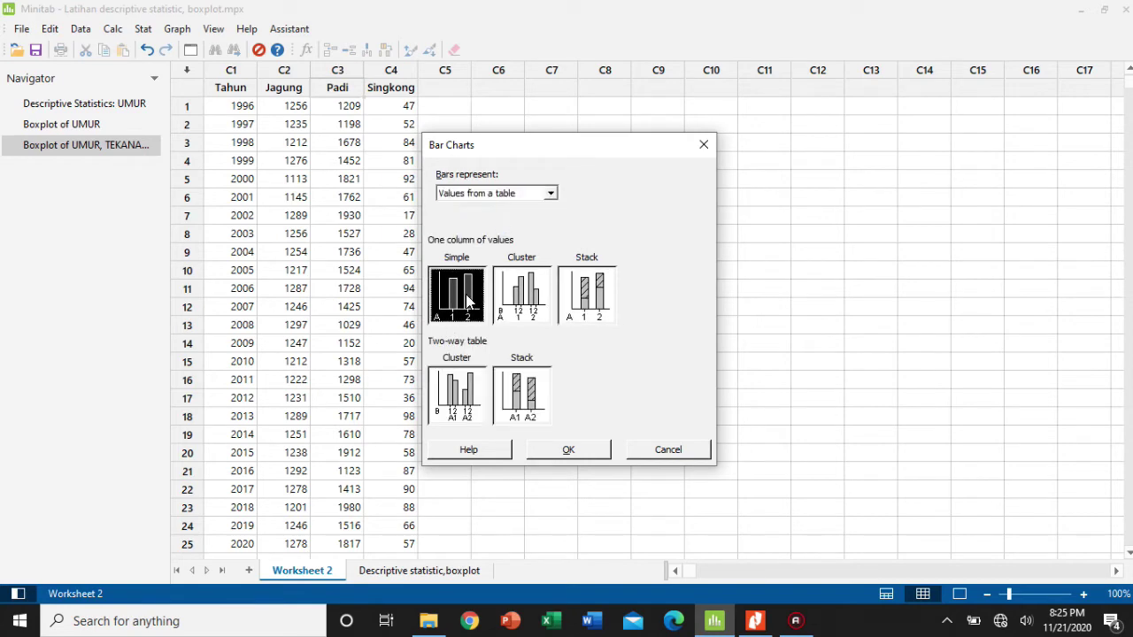
{"action": "left_click", "coordinate": [572, 452]}
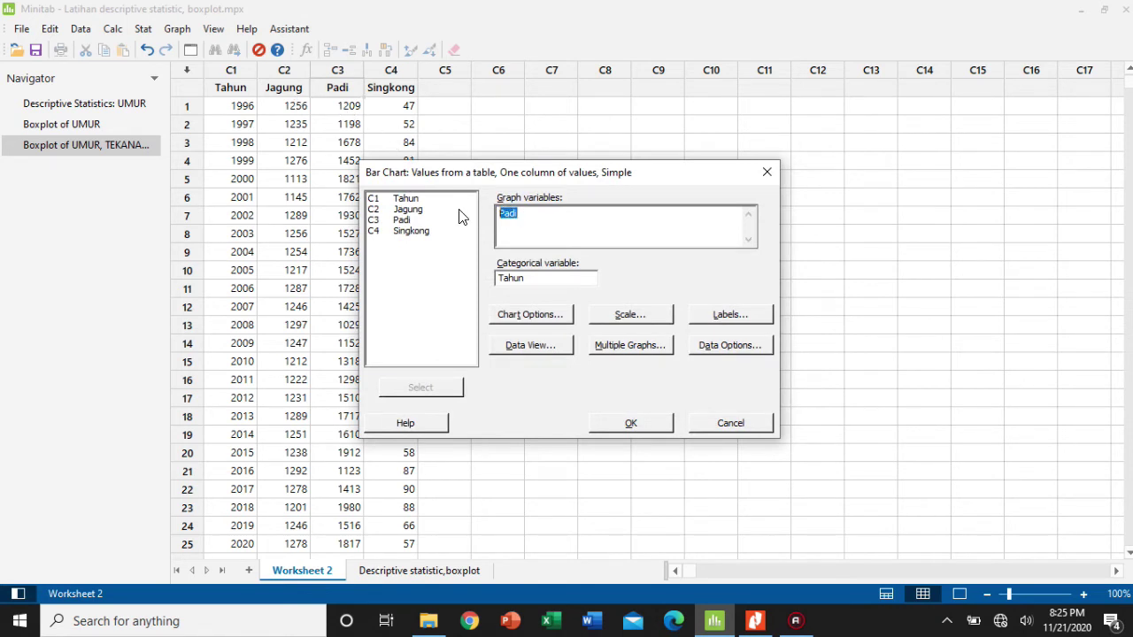
Replace the Padi graph variable with Jagung.
{"action": "key", "text": "Delete"}
{"action": "left_click", "coordinate": [407, 210]}
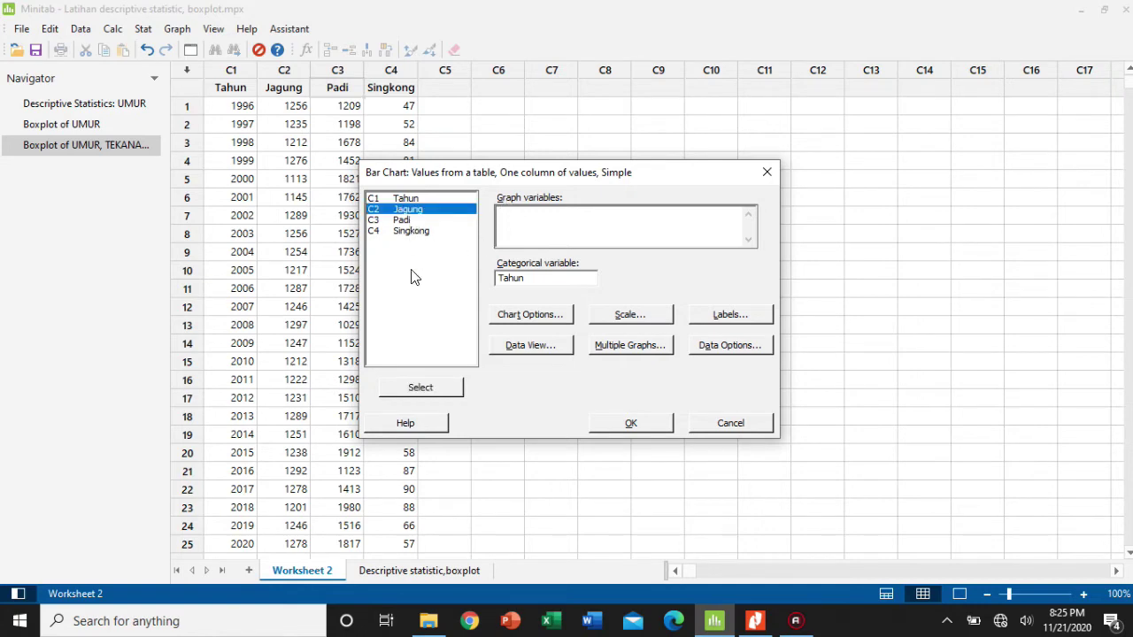
{"action": "left_click", "coordinate": [437, 387]}
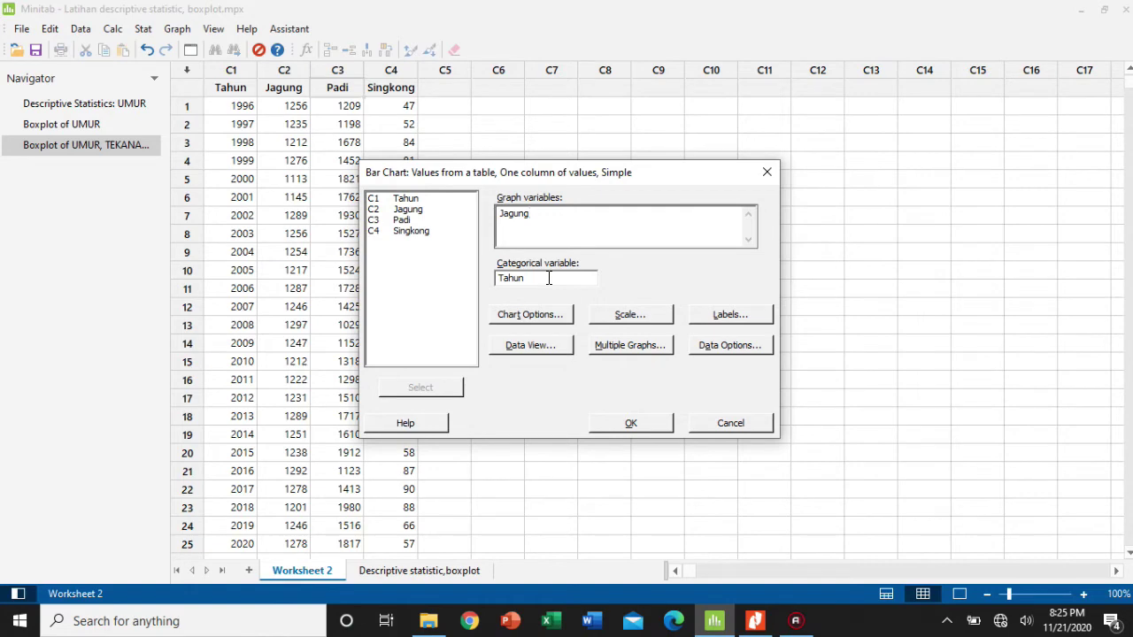
Set Tahun as the categorical variable and generate the Jagung bar chart, shown in the output-only view.
{"action": "left_click_drag", "start_coordinate": [549, 278], "coordinate": [496, 278]}
{"action": "left_click", "coordinate": [409, 202]}
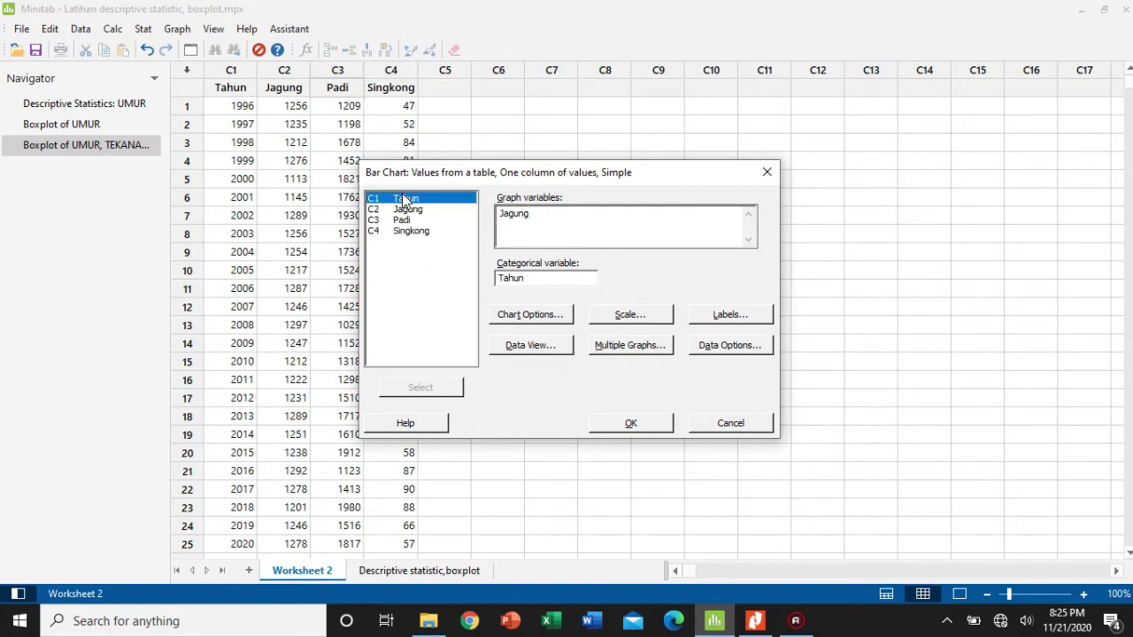
{"action": "left_click", "coordinate": [447, 389]}
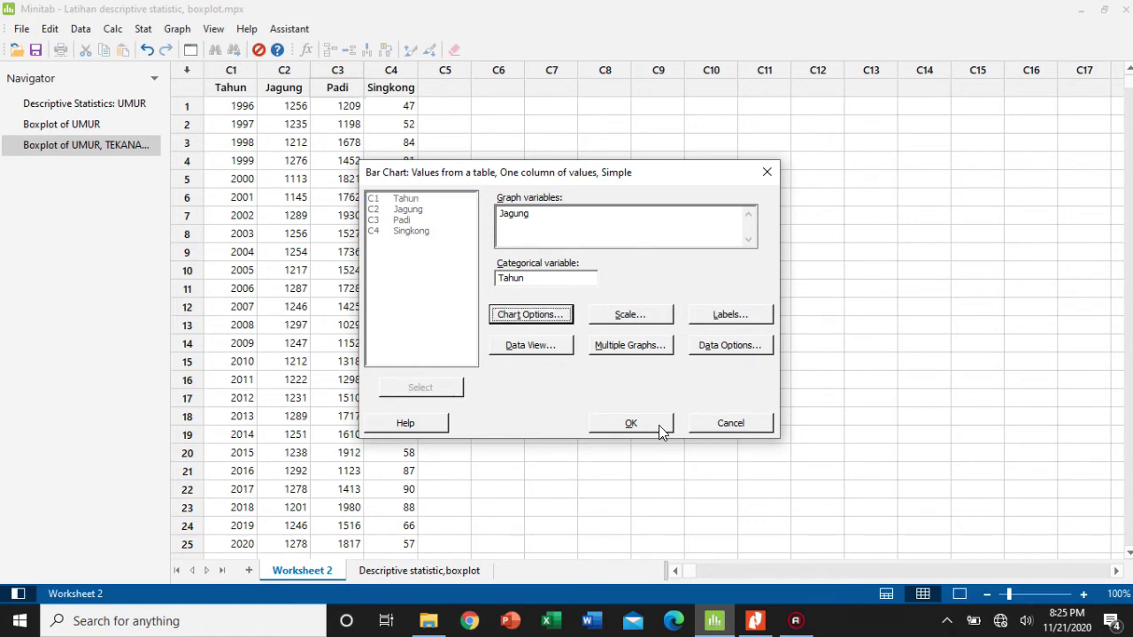
{"action": "left_click", "coordinate": [631, 423]}
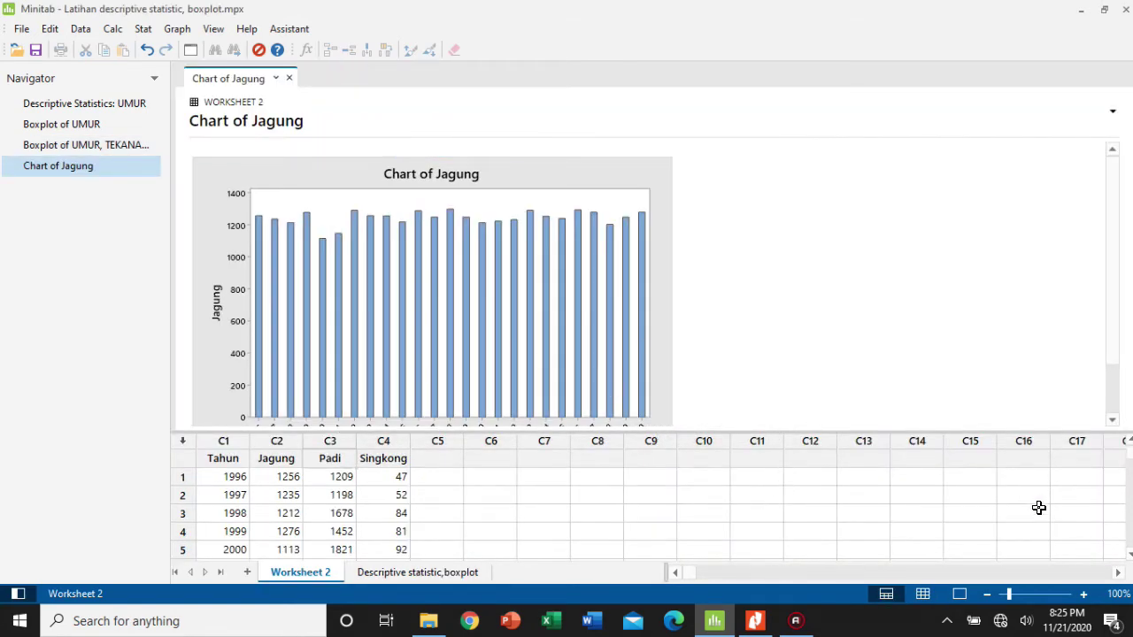
{"action": "left_click", "coordinate": [959, 594]}
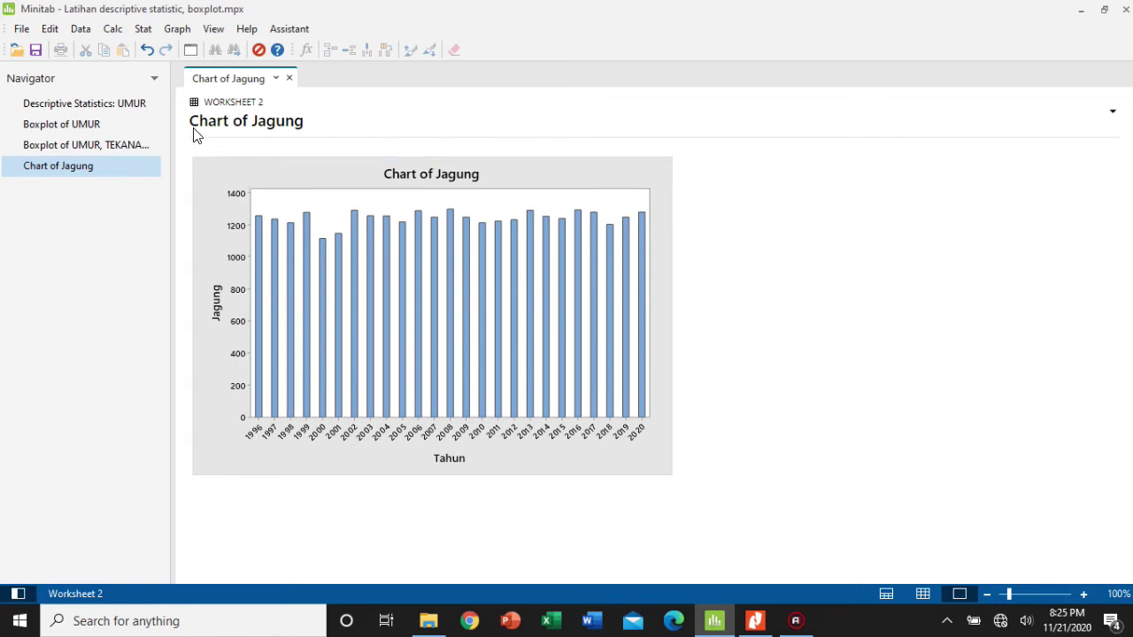
Return to the Worksheet 2 data and set up a two-way table cluster bar chart whose bars represent values from a table.
{"action": "left_click", "coordinate": [922, 594]}
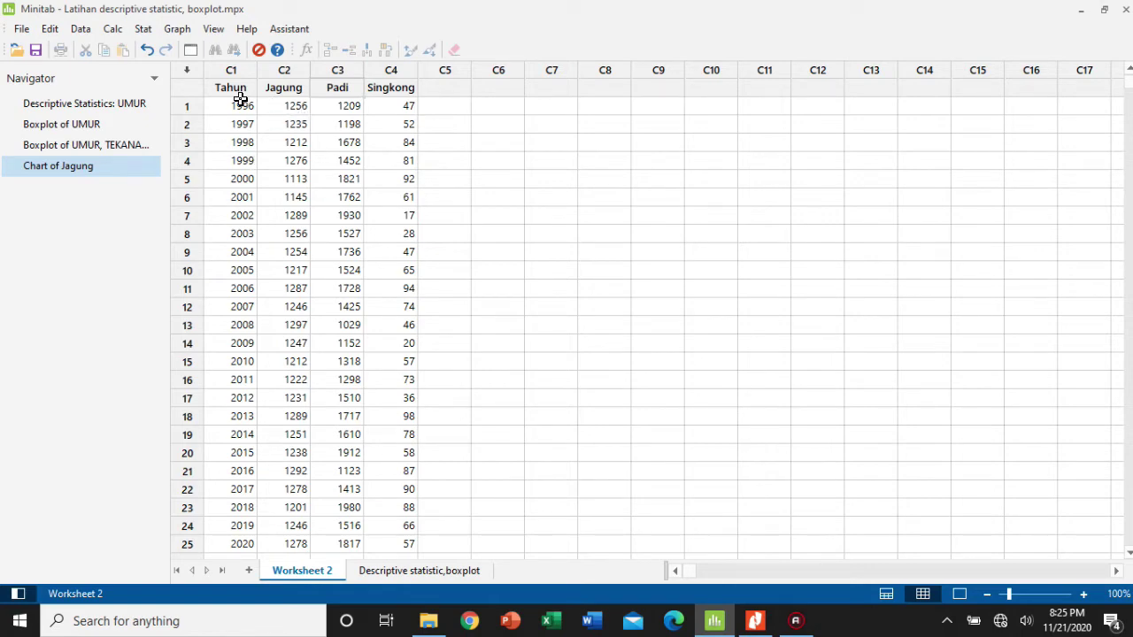
{"action": "scroll", "coordinate": [253, 303], "scroll_direction": "down", "scroll_amount": 2}
{"action": "scroll", "coordinate": [254, 303], "scroll_direction": "up", "scroll_amount": 2}
{"action": "left_click", "coordinate": [176, 29]}
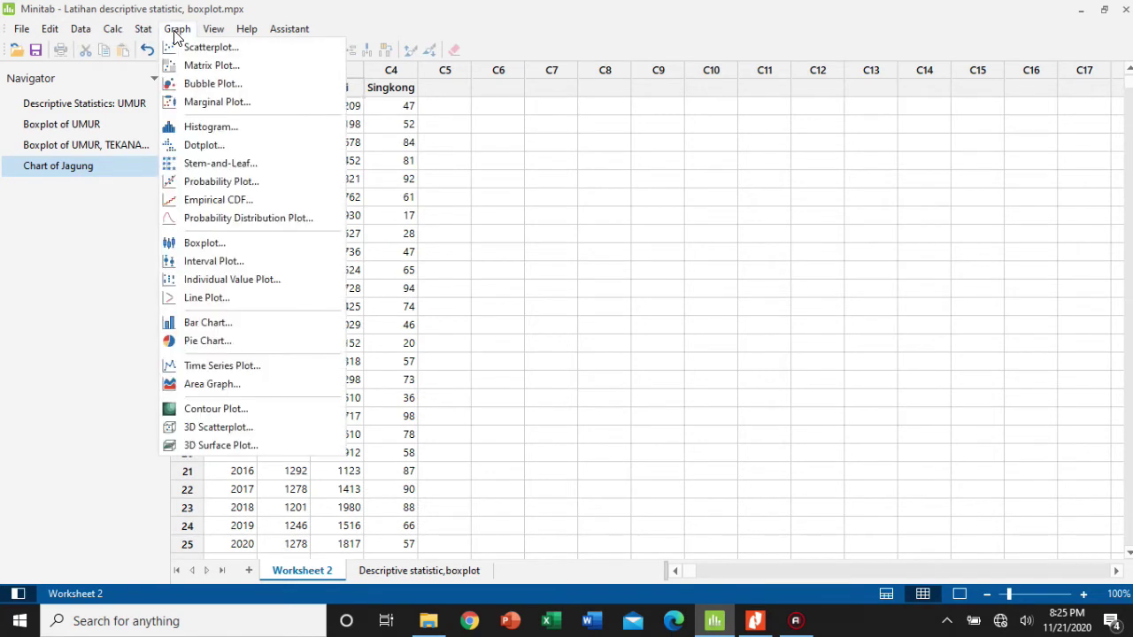
{"action": "left_click", "coordinate": [235, 323]}
{"action": "left_click", "coordinate": [550, 193]}
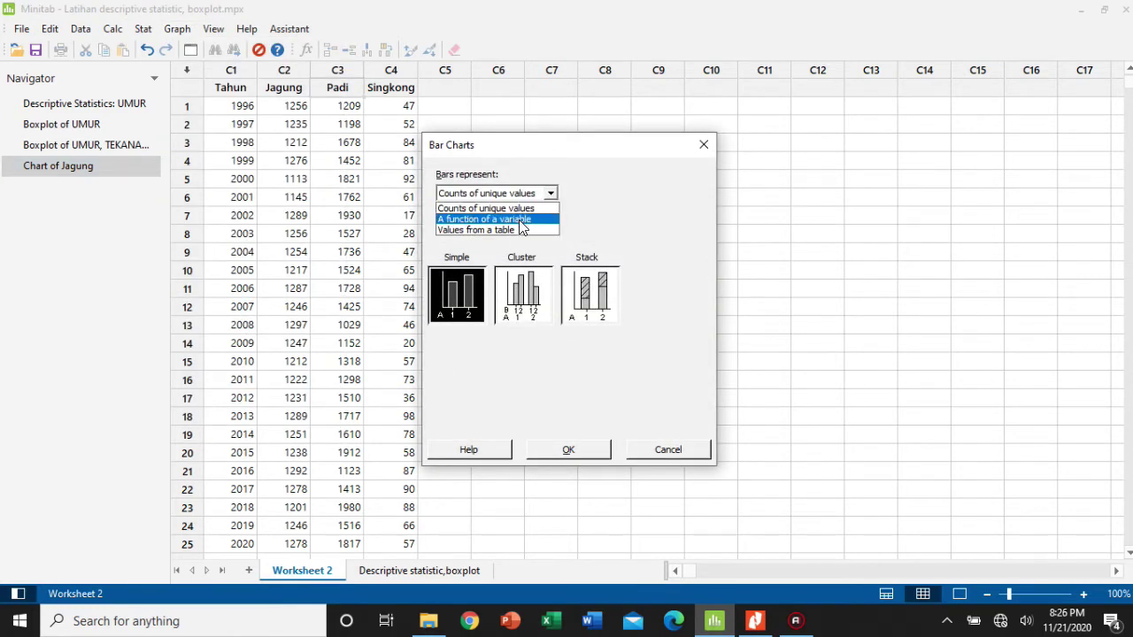
{"action": "left_click", "coordinate": [519, 231]}
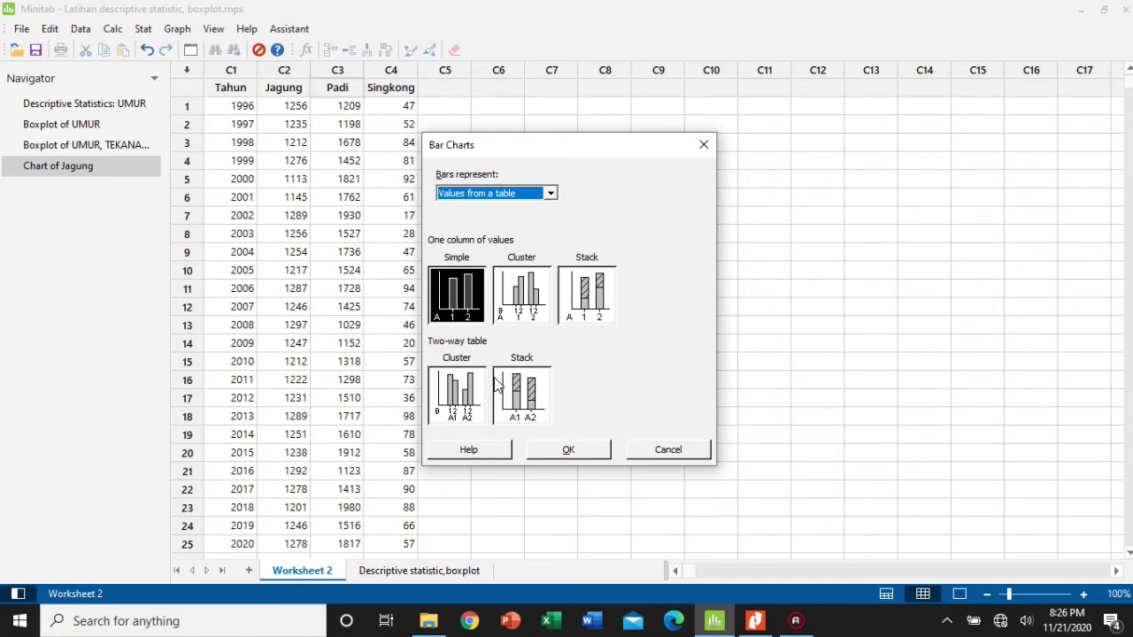
{"action": "left_click", "coordinate": [475, 403]}
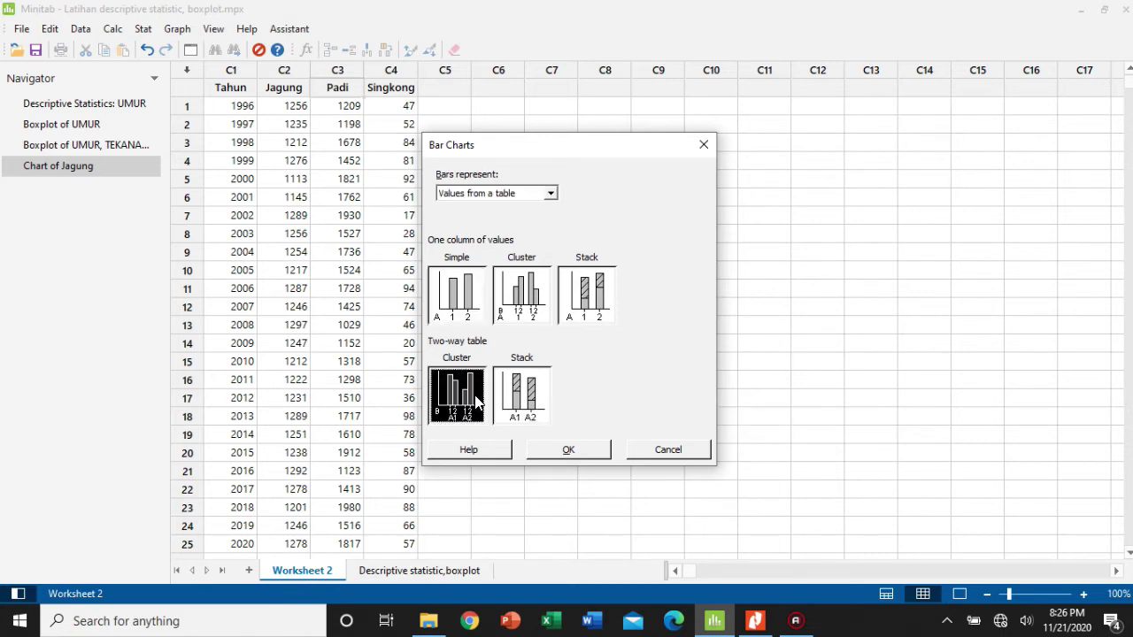
{"action": "left_click", "coordinate": [568, 449]}
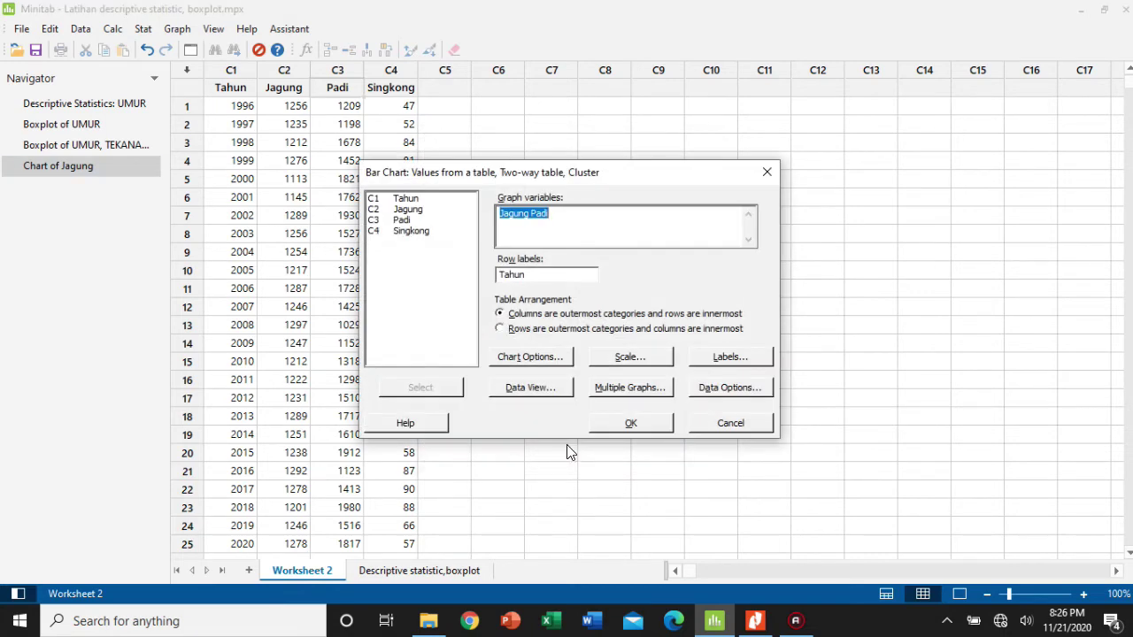
Clear the existing graph variables and row labels, and add Jagung and Padi as the graph variables.
{"action": "key", "text": "Delete"}
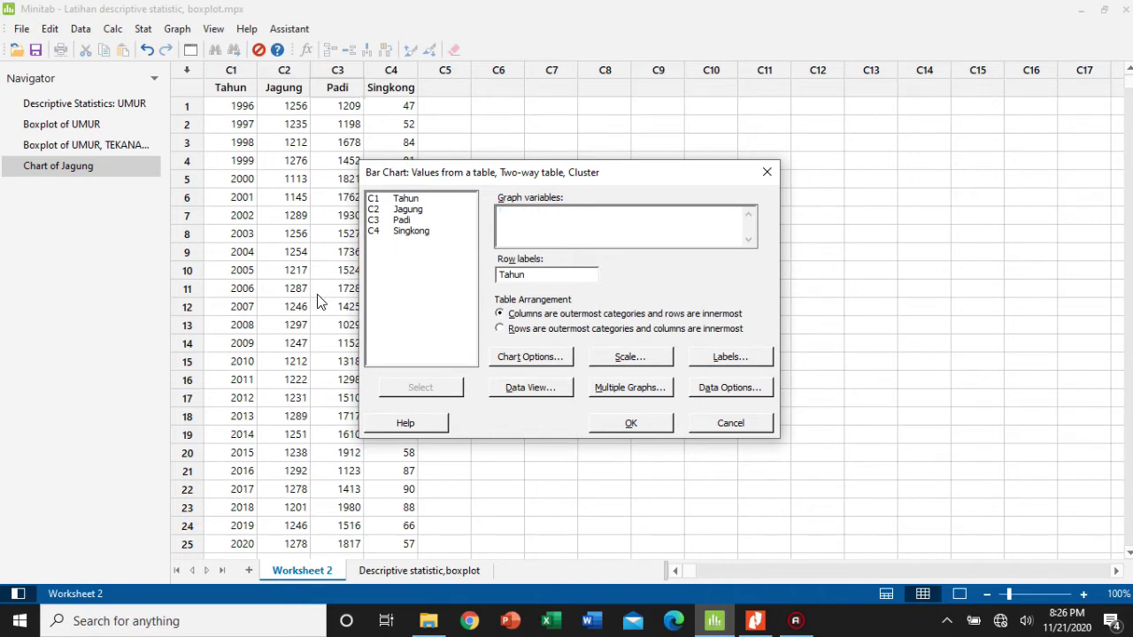
{"action": "left_click_drag", "start_coordinate": [533, 271], "coordinate": [484, 286]}
{"action": "key", "text": "Delete"}
{"action": "left_click", "coordinate": [412, 212]}
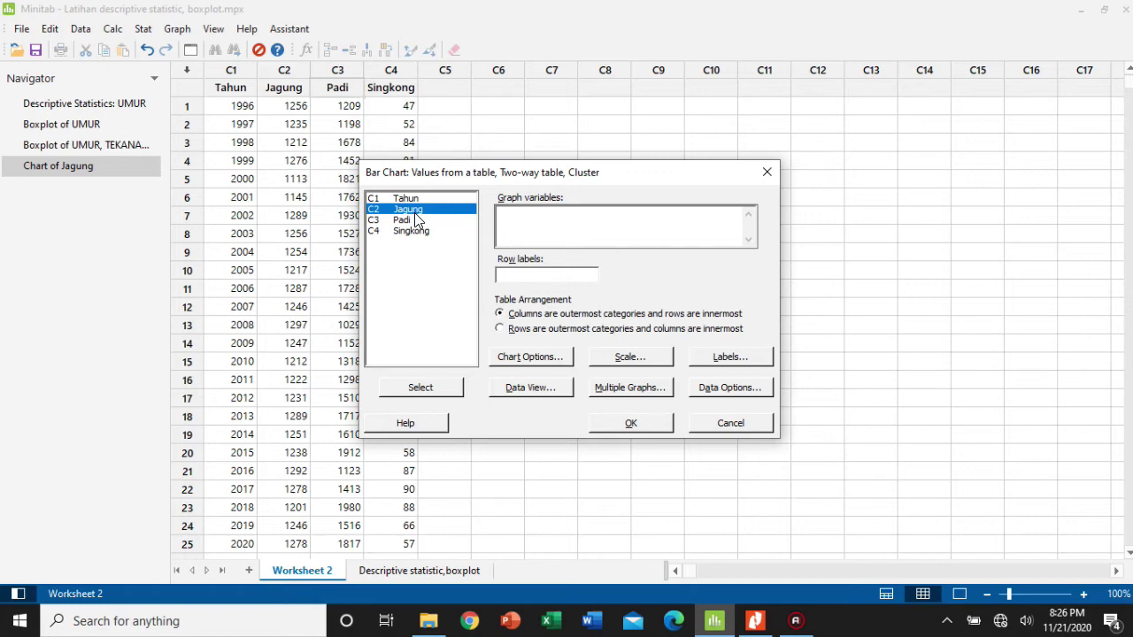
{"action": "left_click", "coordinate": [532, 214]}
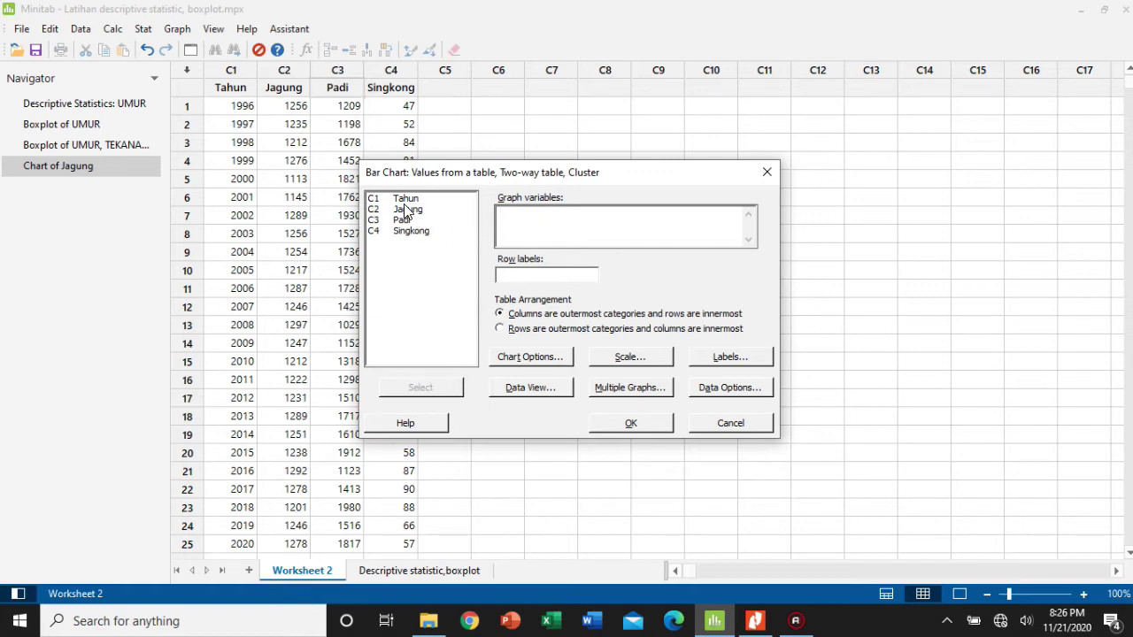
{"action": "left_click", "coordinate": [410, 208]}
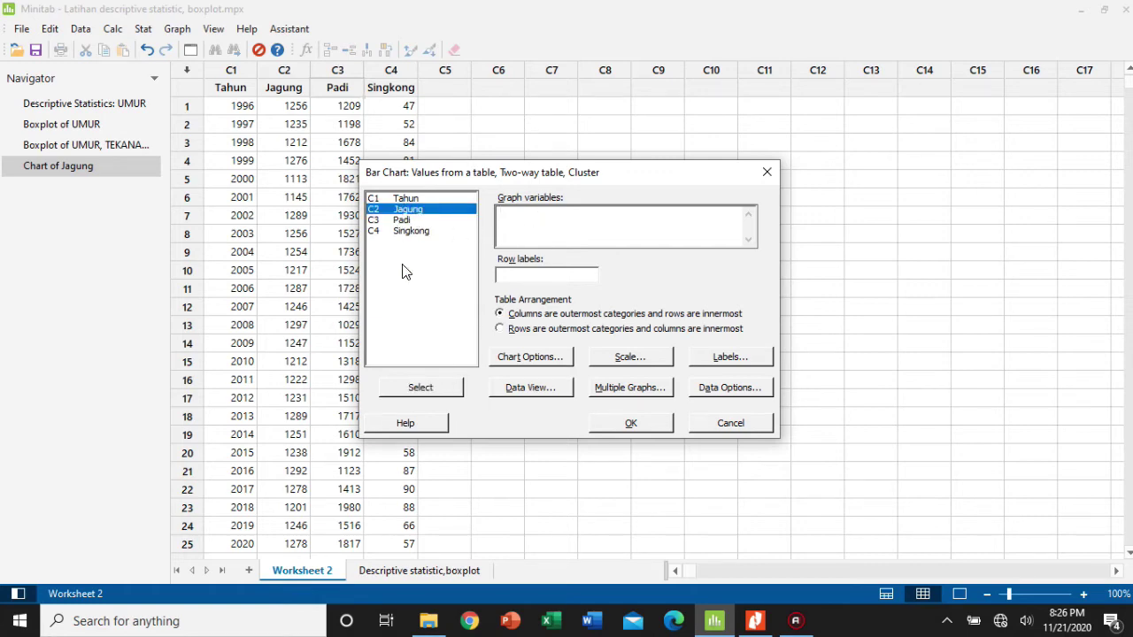
{"action": "left_click", "coordinate": [422, 390]}
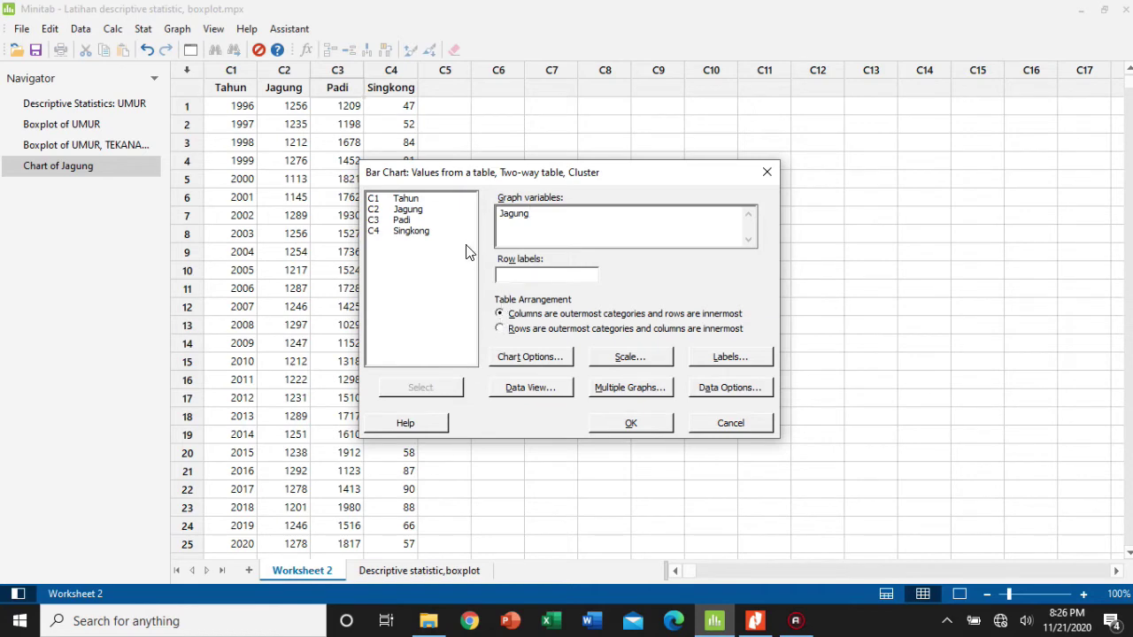
{"action": "left_click", "coordinate": [404, 221]}
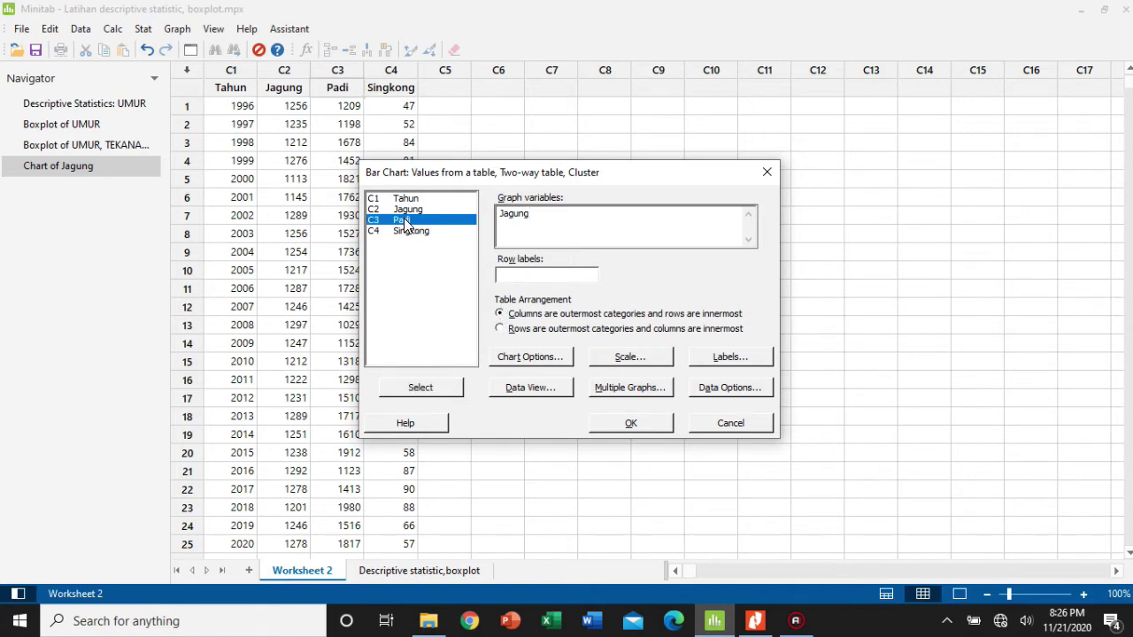
{"action": "left_click", "coordinate": [439, 390]}
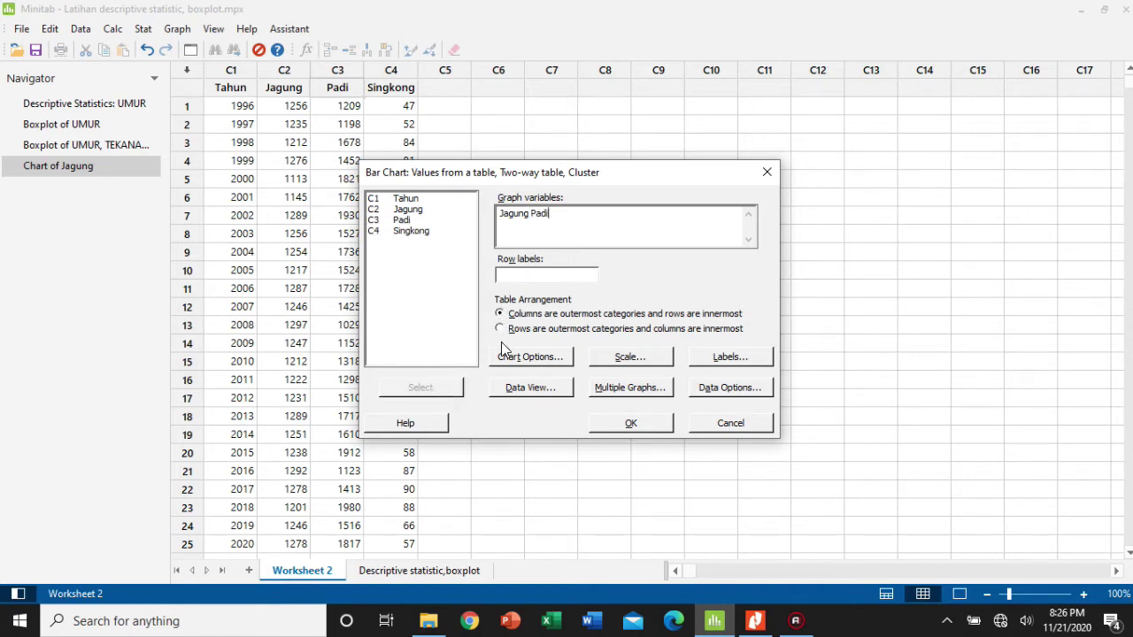
Use Tahun as the row labels and generate the clustered Jagung and Padi chart, shown in the output-only view.
{"action": "left_click", "coordinate": [407, 200]}
{"action": "left_click", "coordinate": [424, 390]}
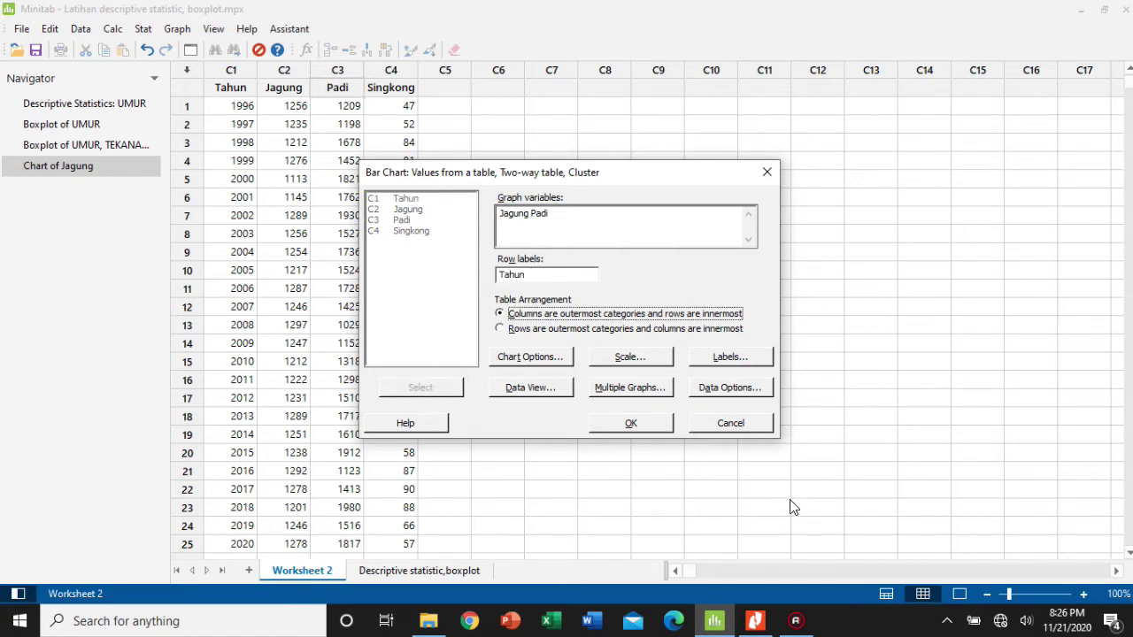
{"action": "left_click", "coordinate": [651, 425]}
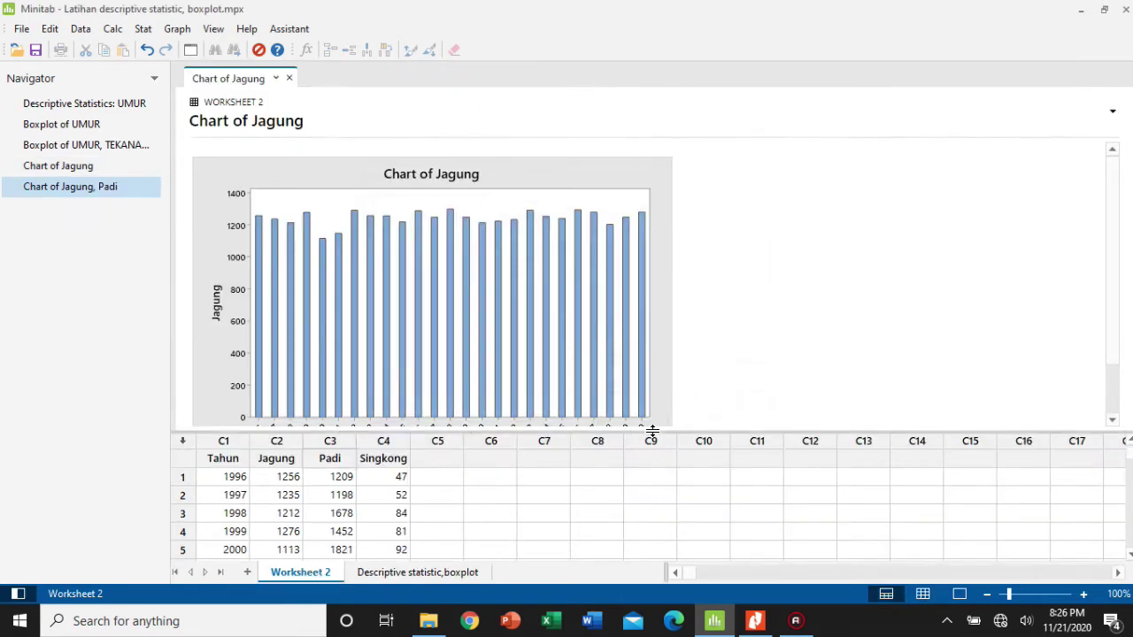
{"action": "scroll", "coordinate": [299, 347], "scroll_direction": "down", "scroll_amount": 2}
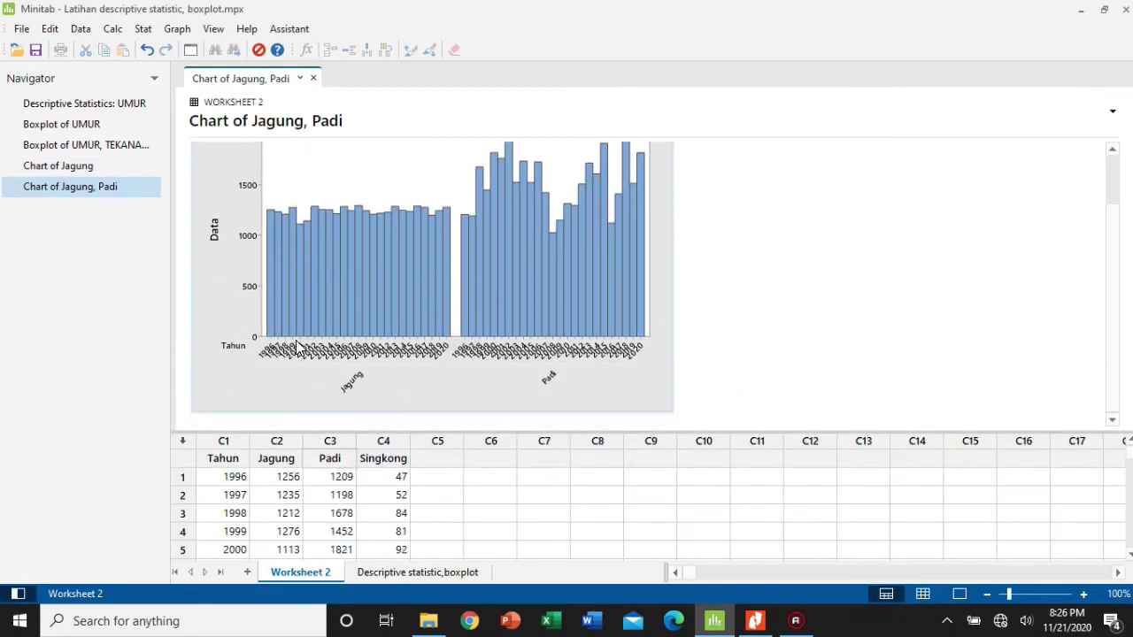
{"action": "scroll", "coordinate": [439, 324], "scroll_direction": "up", "scroll_amount": 2}
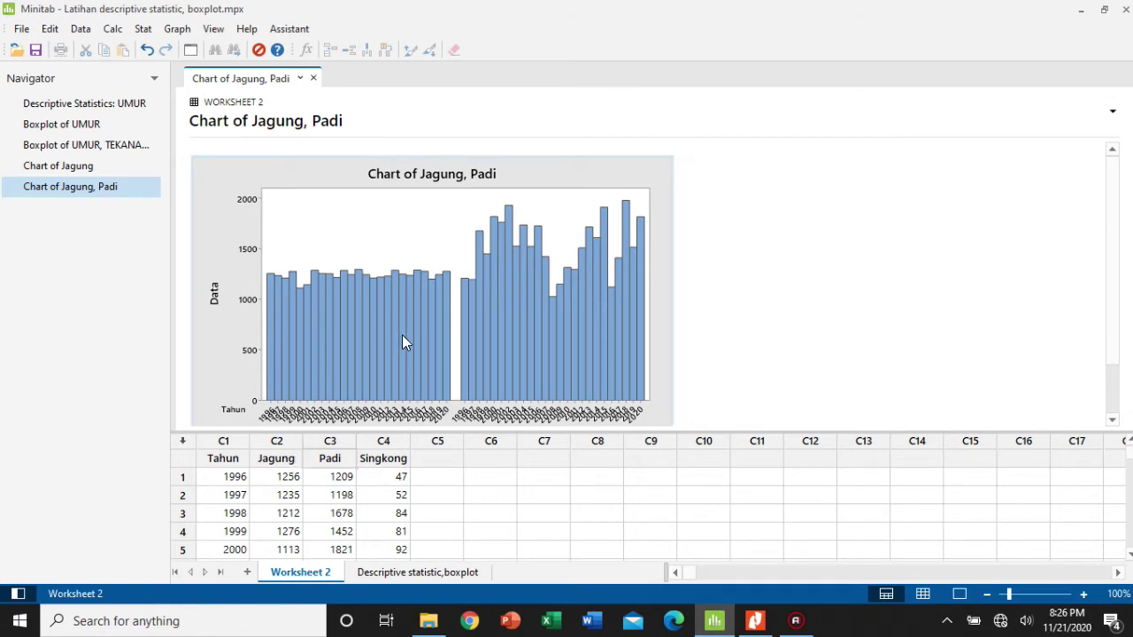
{"action": "scroll", "coordinate": [326, 313], "scroll_direction": "down", "scroll_amount": 2}
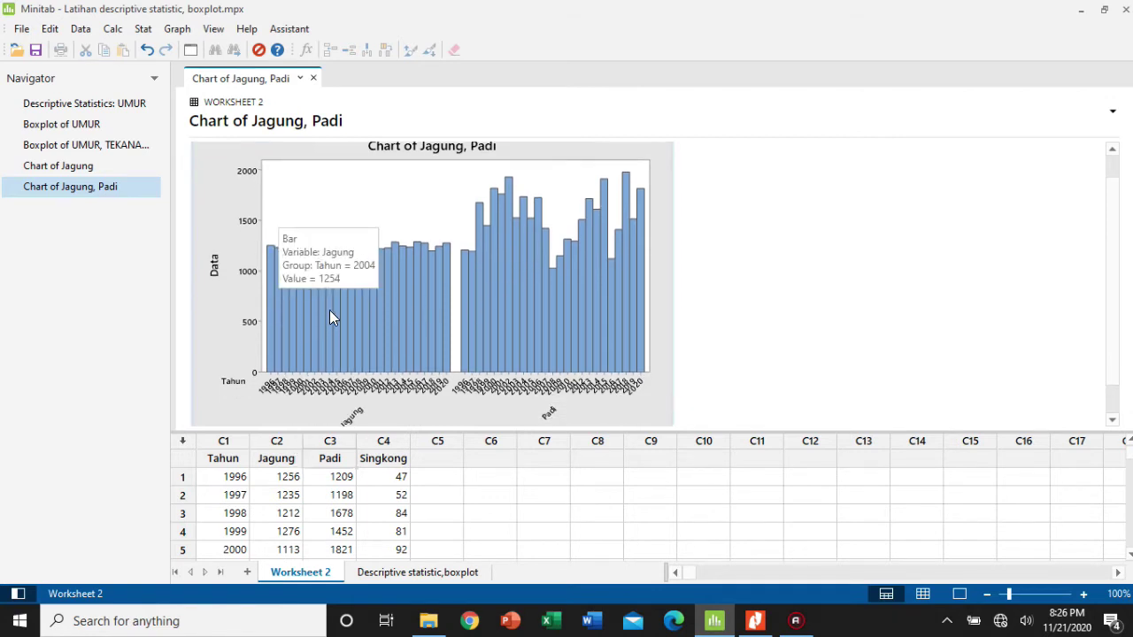
{"action": "left_click", "coordinate": [959, 593]}
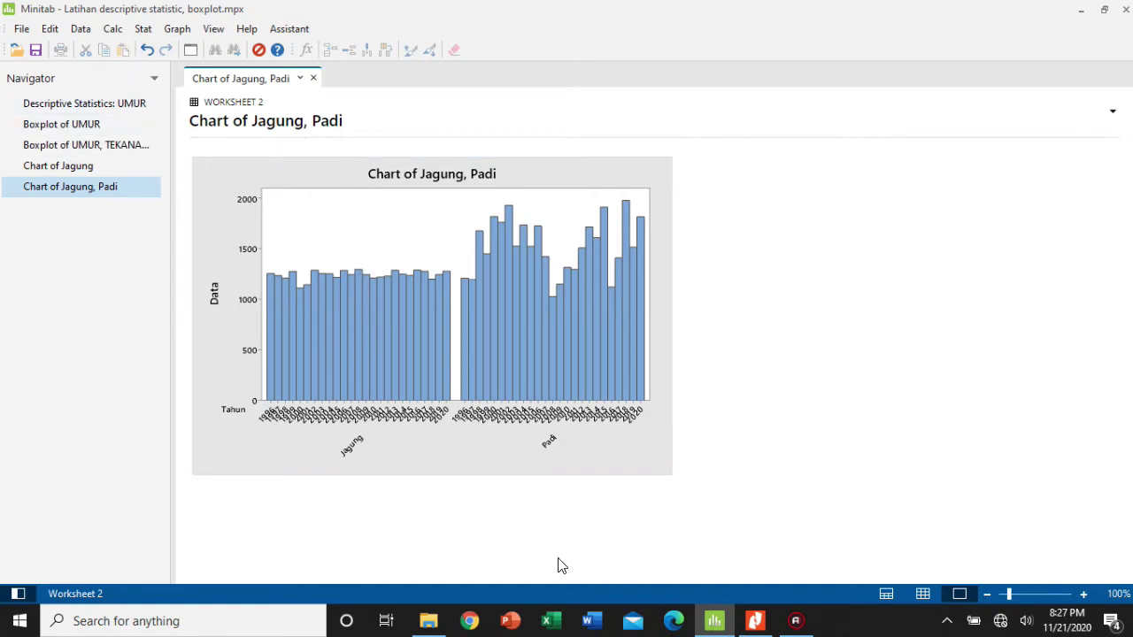
Go back to the worksheet and set up another clustered bar chart based on two-way table values.
{"action": "left_click", "coordinate": [920, 593]}
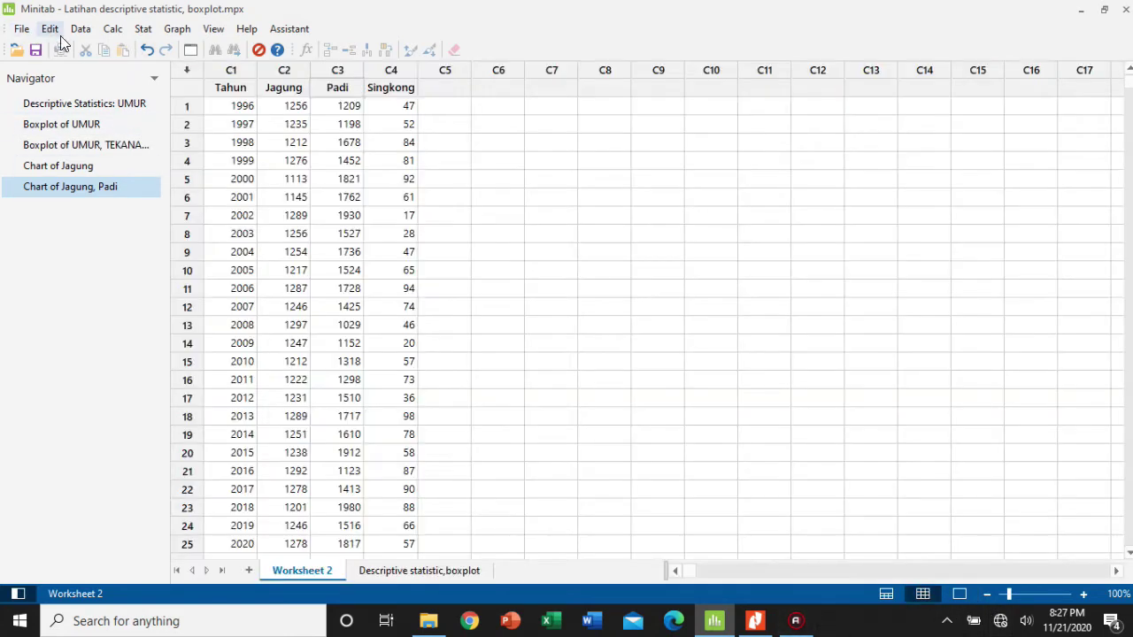
{"action": "left_click", "coordinate": [149, 31]}
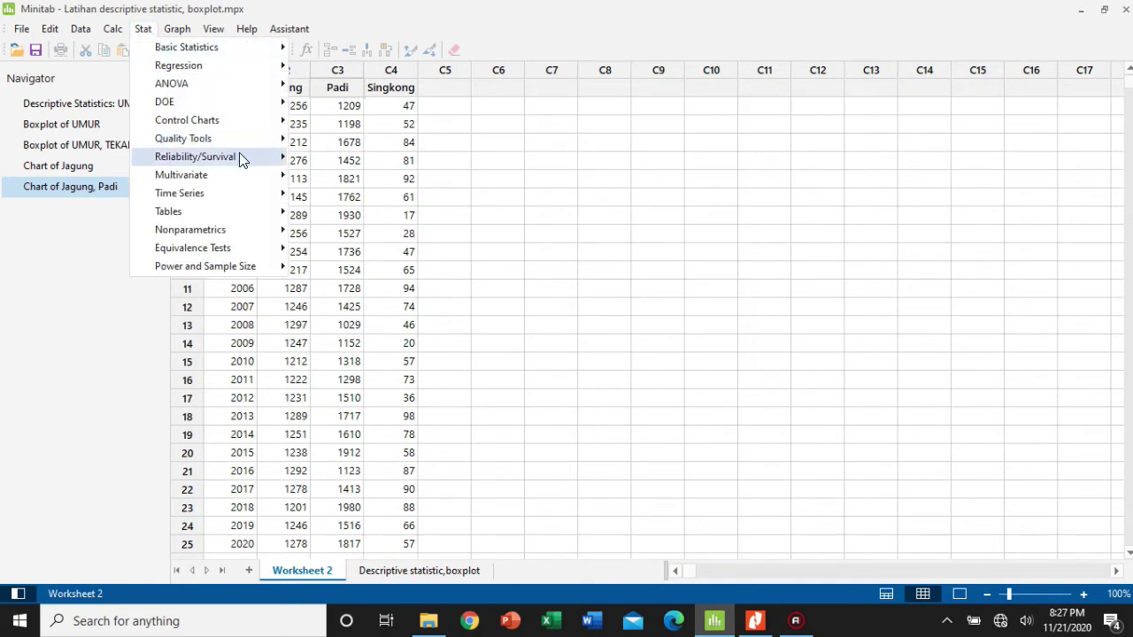
{"action": "mouse_move", "coordinate": [180, 29]}
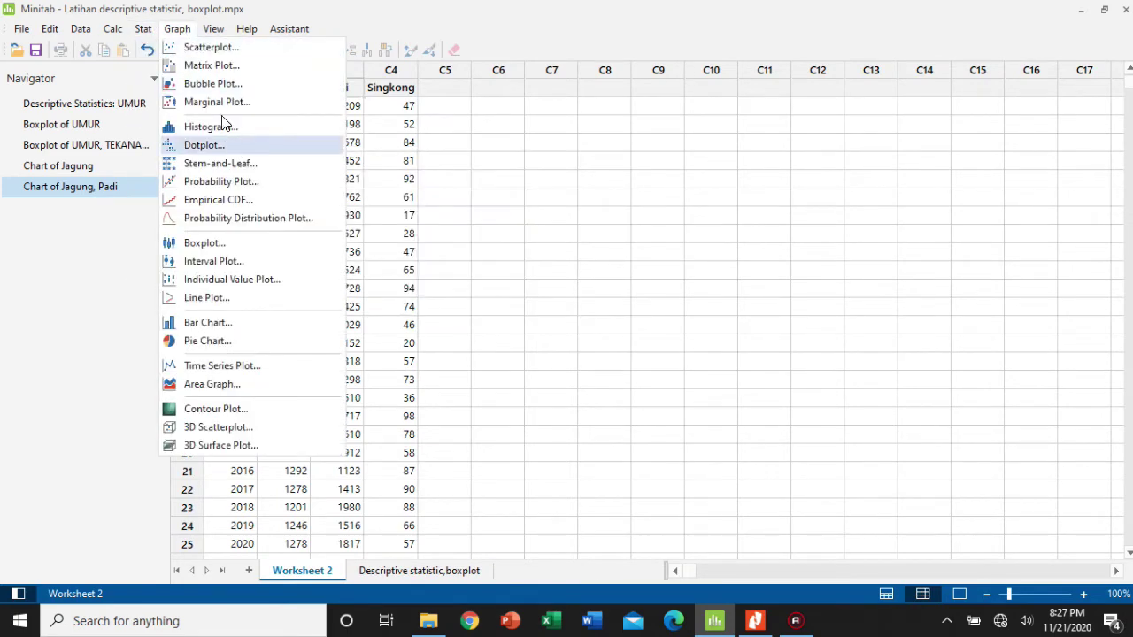
{"action": "left_click", "coordinate": [251, 322]}
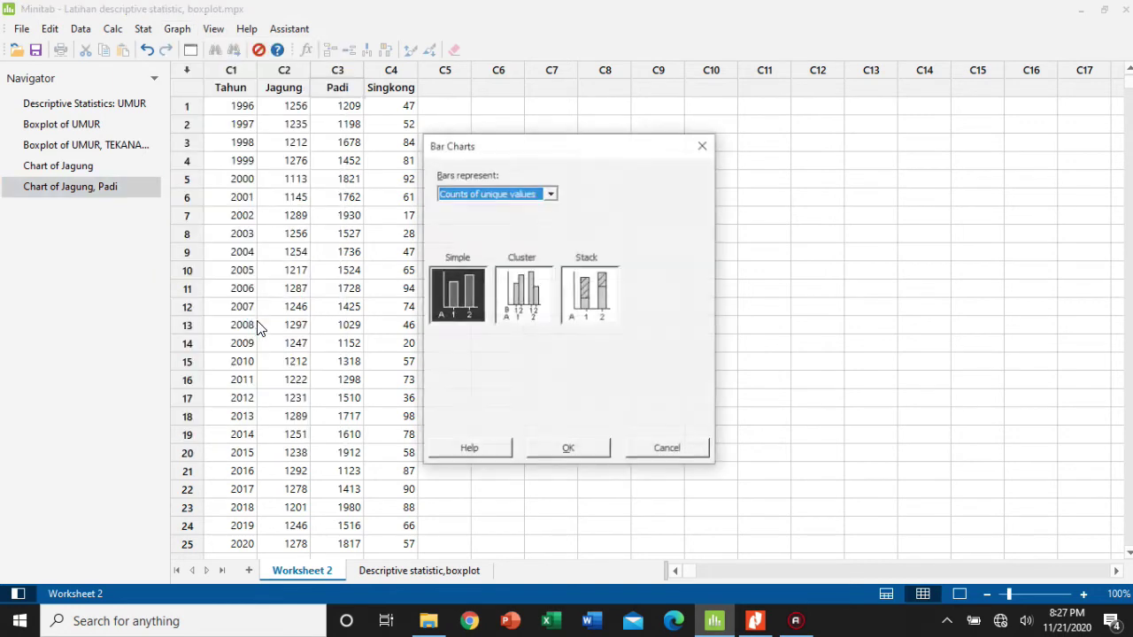
{"action": "left_click", "coordinate": [551, 195]}
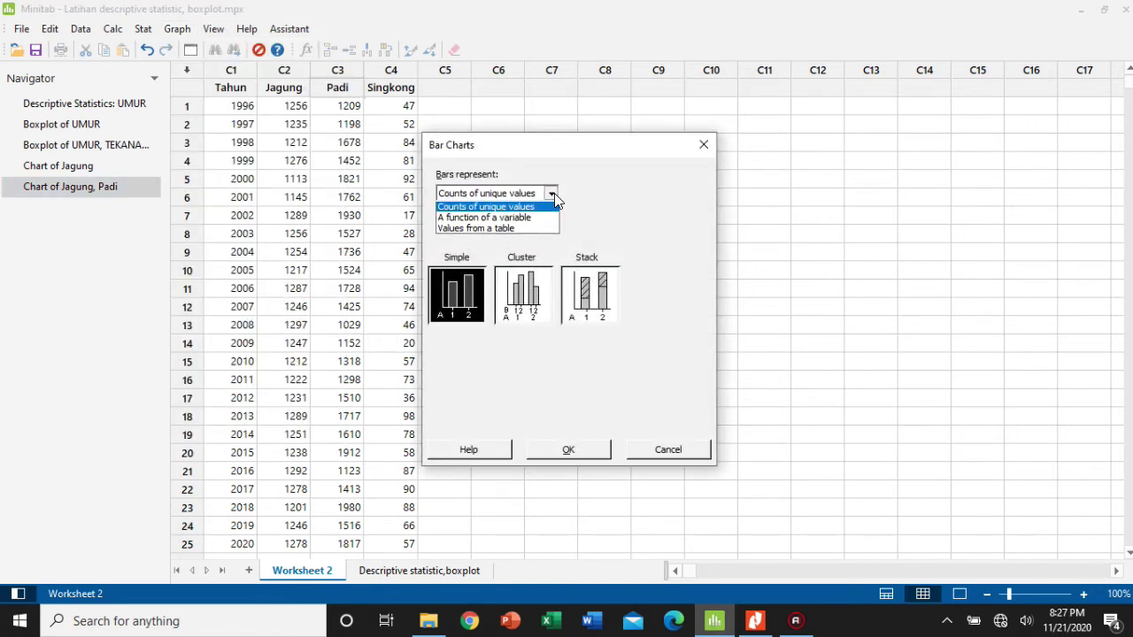
{"action": "left_click", "coordinate": [526, 230]}
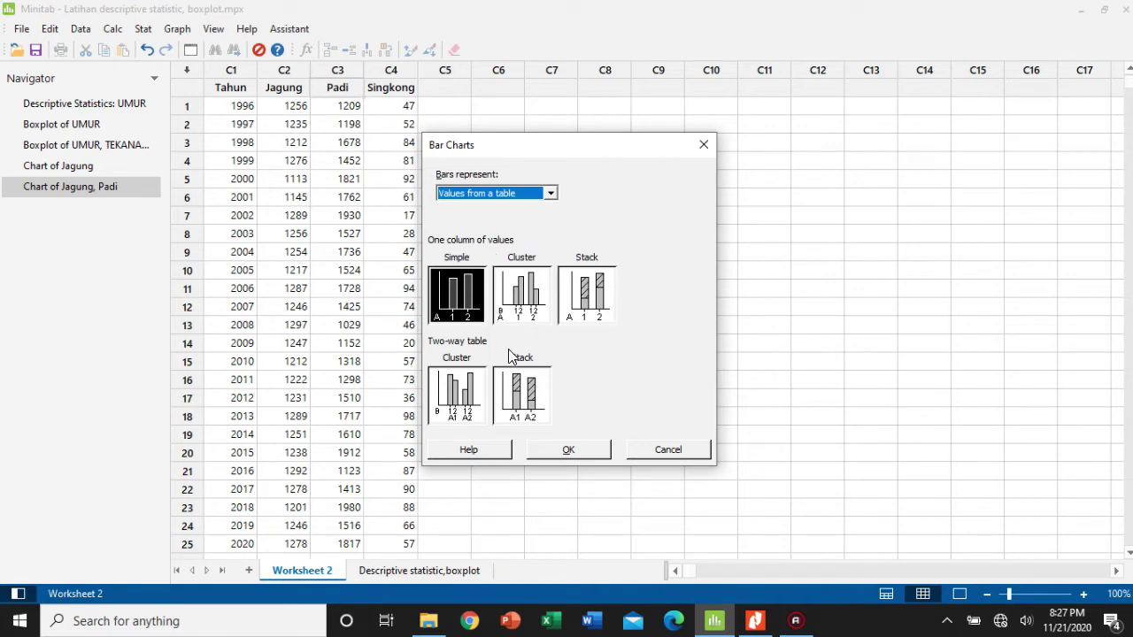
{"action": "left_click", "coordinate": [474, 400]}
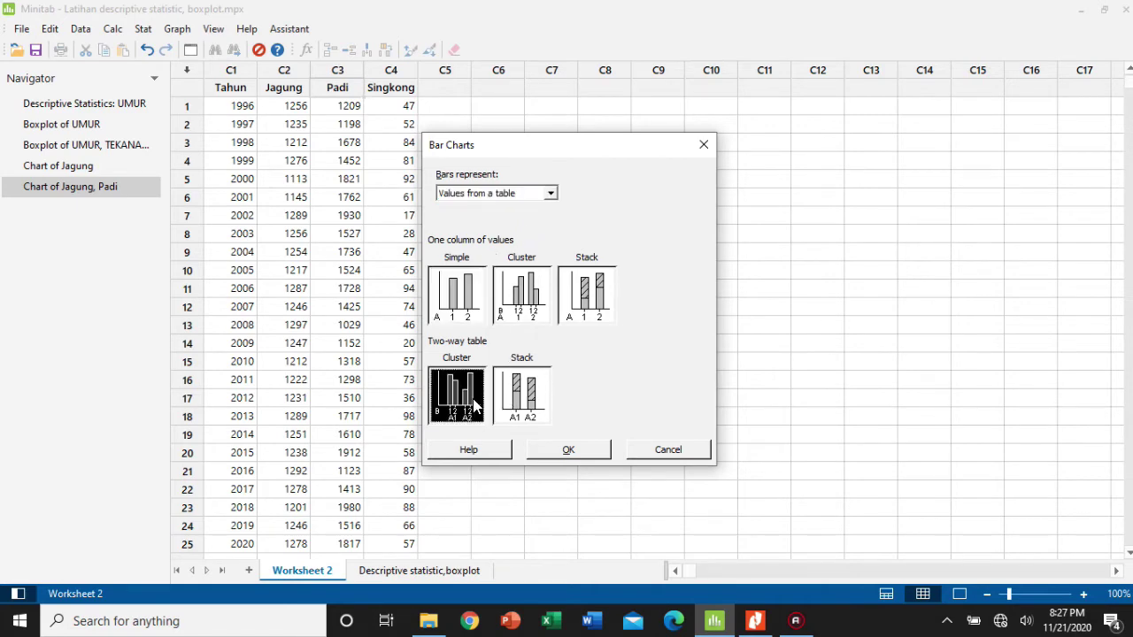
{"action": "left_click", "coordinate": [551, 446]}
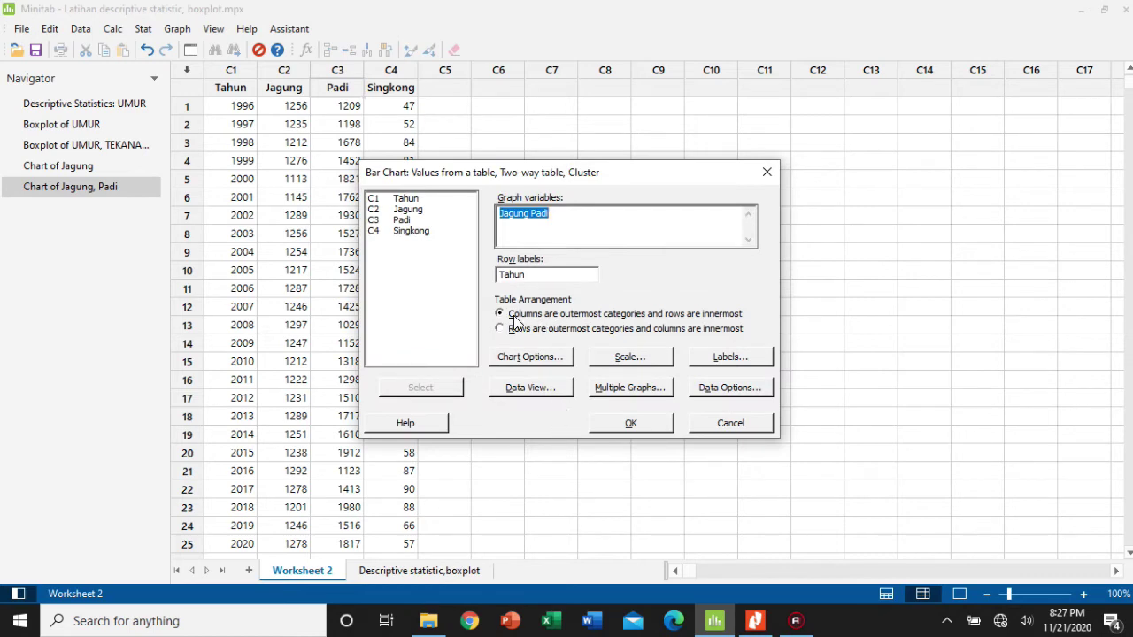
Arrange the table with rows as outermost categories and columns innermost, and generate the Jagung and Padi chart in the output-only view.
{"action": "left_click", "coordinate": [569, 331]}
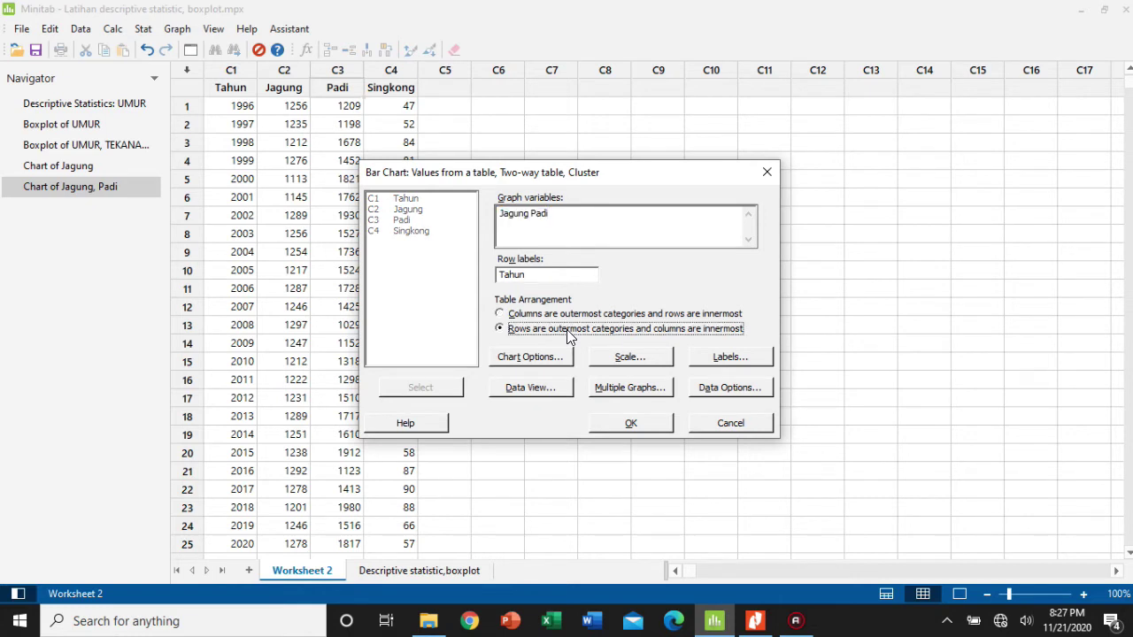
{"action": "left_click", "coordinate": [655, 426]}
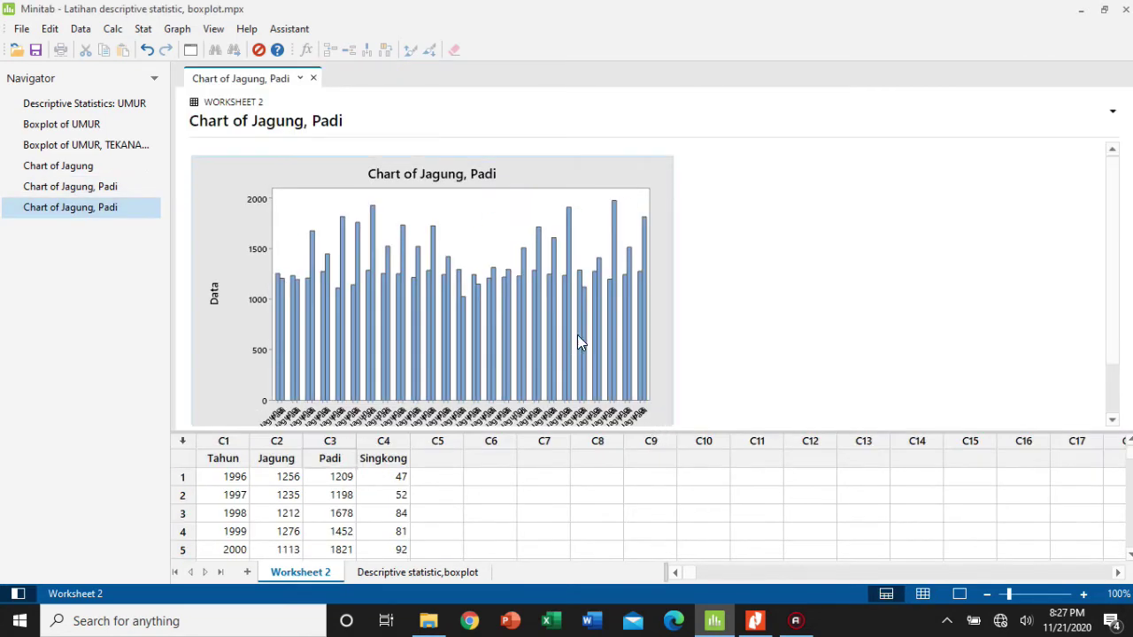
{"action": "left_click", "coordinate": [959, 593]}
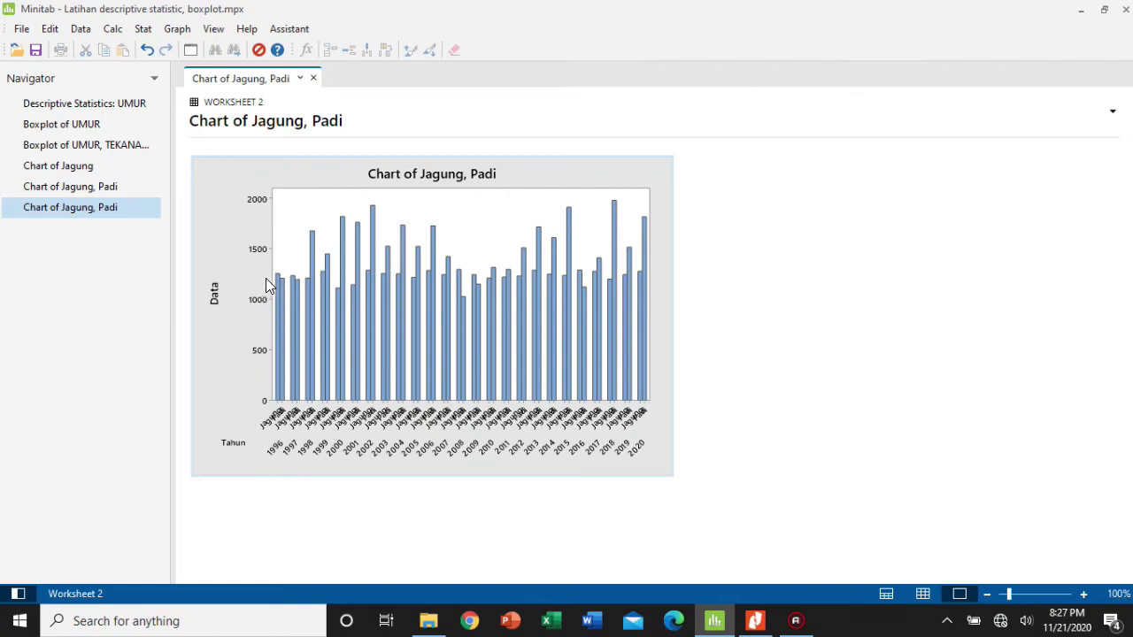
{"action": "mouse_move", "coordinate": [280, 283]}
{"action": "mouse_move", "coordinate": [374, 222]}
{"action": "mouse_move", "coordinate": [369, 282]}
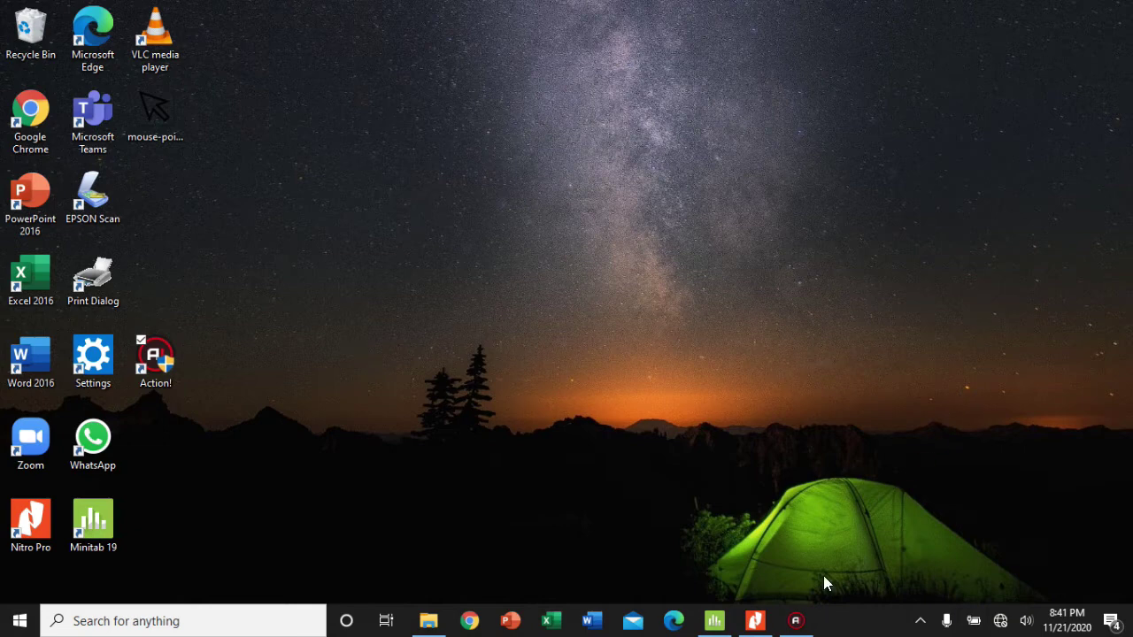
Switch to Minitab and look over the Tahun, Jagung, Padi and Singkong columns in Worksheet 2.
{"action": "left_click", "coordinate": [718, 630]}
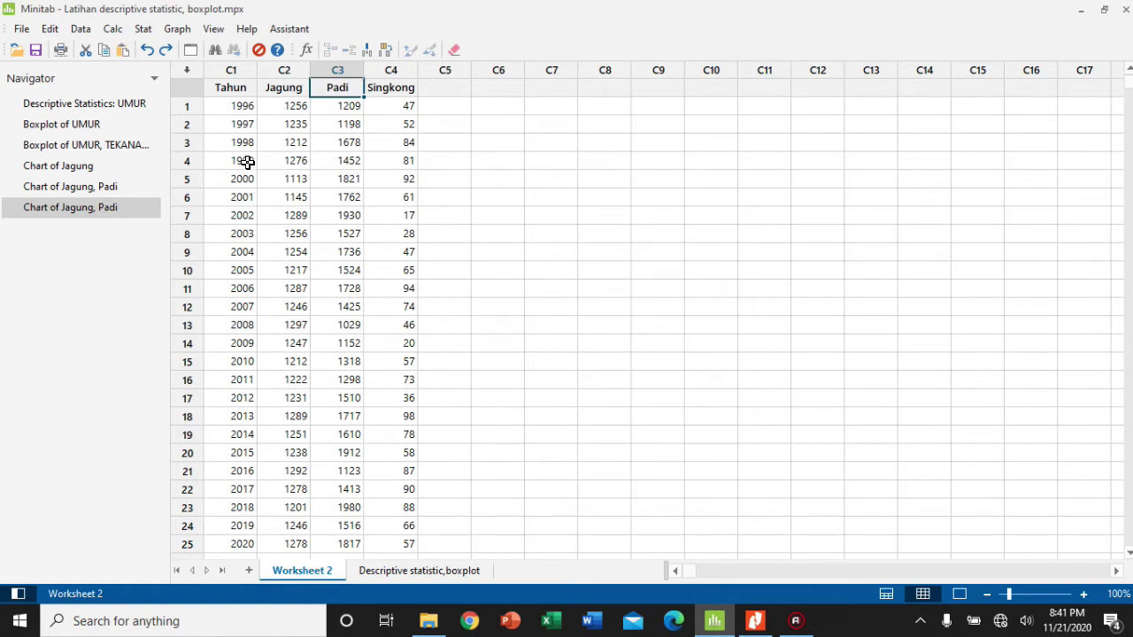
{"action": "scroll", "coordinate": [309, 459], "scroll_direction": "down", "scroll_amount": 1}
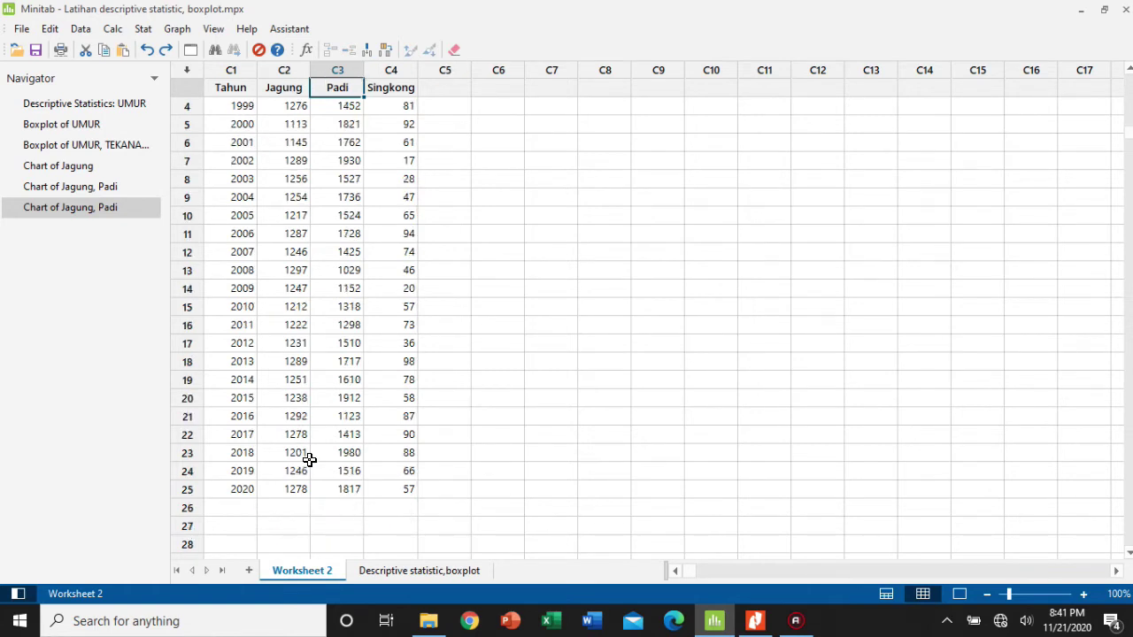
{"action": "scroll", "coordinate": [309, 459], "scroll_direction": "up", "scroll_amount": 1}
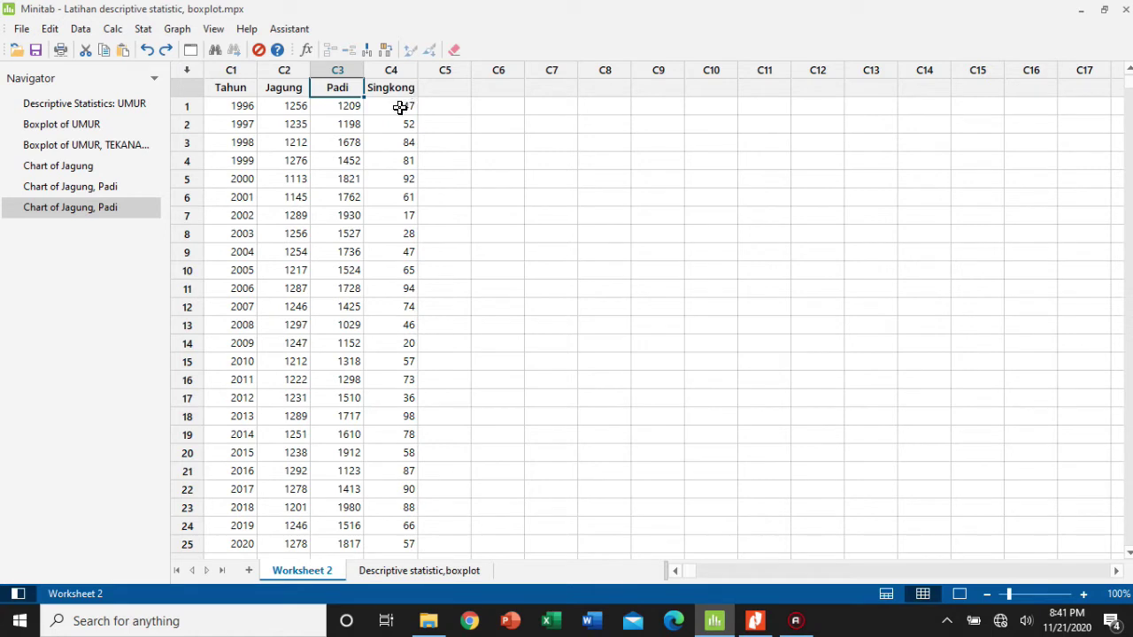
{"action": "left_click", "coordinate": [536, 122]}
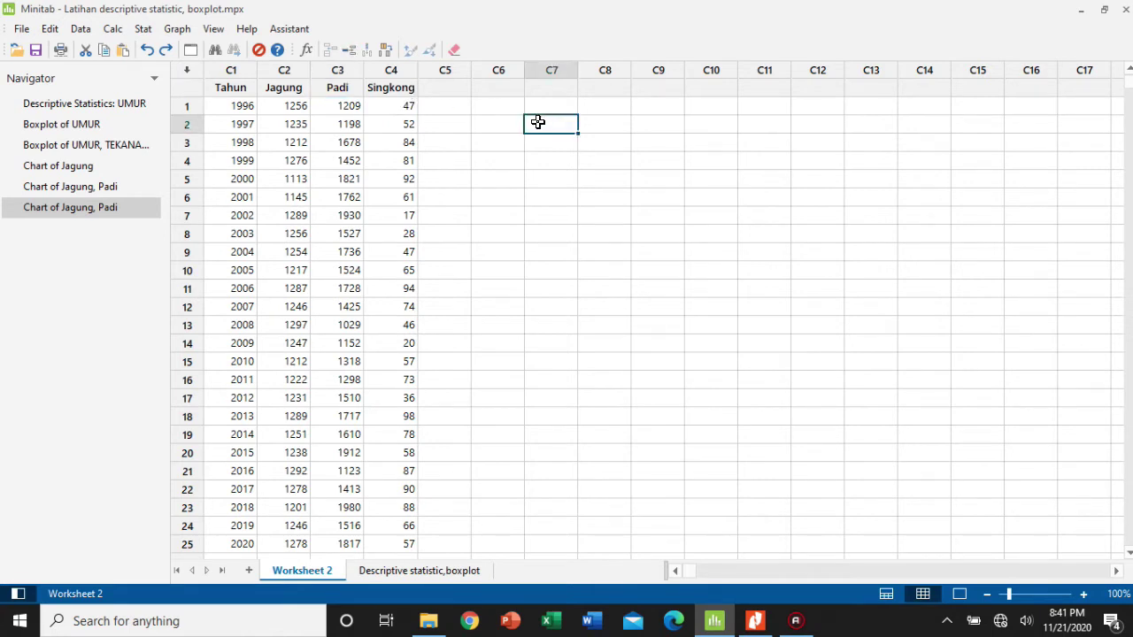
Set up a simple time series plot with Singkong replacing Jagung as the series.
{"action": "left_click", "coordinate": [176, 30]}
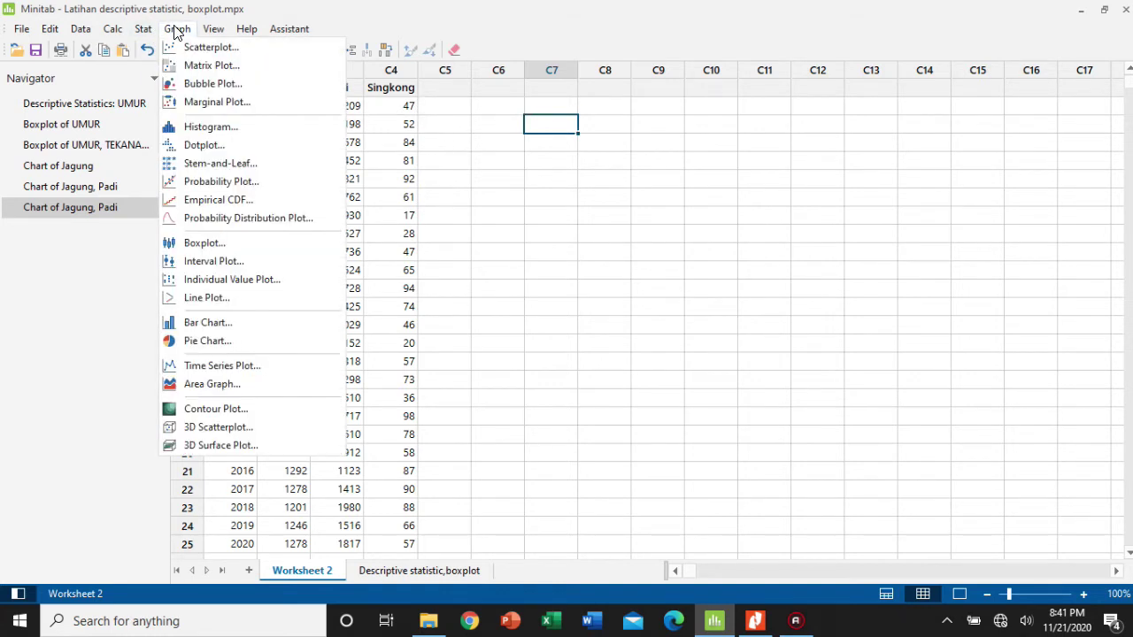
{"action": "left_click", "coordinate": [176, 29]}
{"action": "left_click", "coordinate": [177, 29]}
{"action": "left_click", "coordinate": [214, 367]}
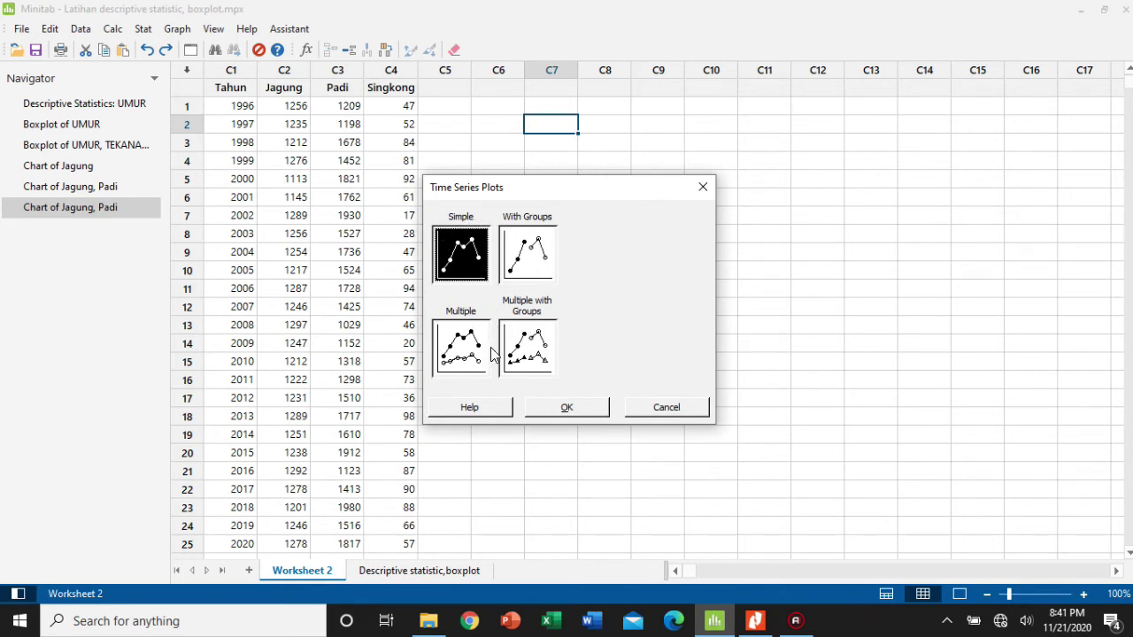
{"action": "left_click", "coordinate": [580, 409]}
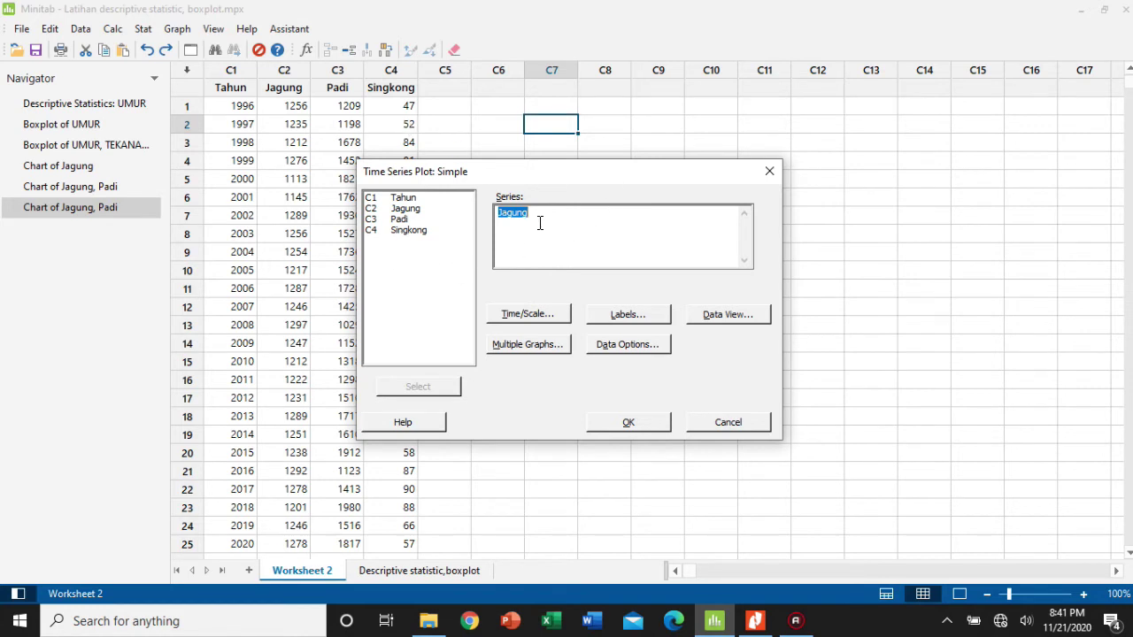
{"action": "key", "text": "BackSpace"}
{"action": "left_click", "coordinate": [409, 233]}
{"action": "left_click", "coordinate": [433, 389]}
{"action": "left_click_drag", "start_coordinate": [575, 173], "coordinate": [701, 144]}
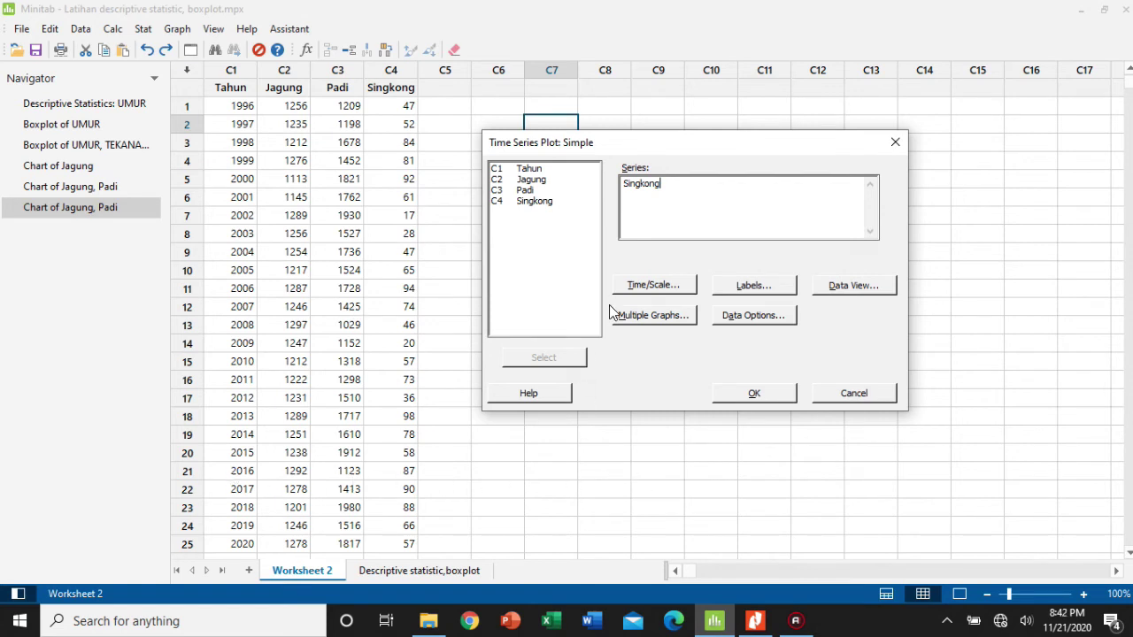
Look through the time scale options and use a stamp scale with Tahun re-entered as the stamp column.
{"action": "left_click", "coordinate": [638, 288]}
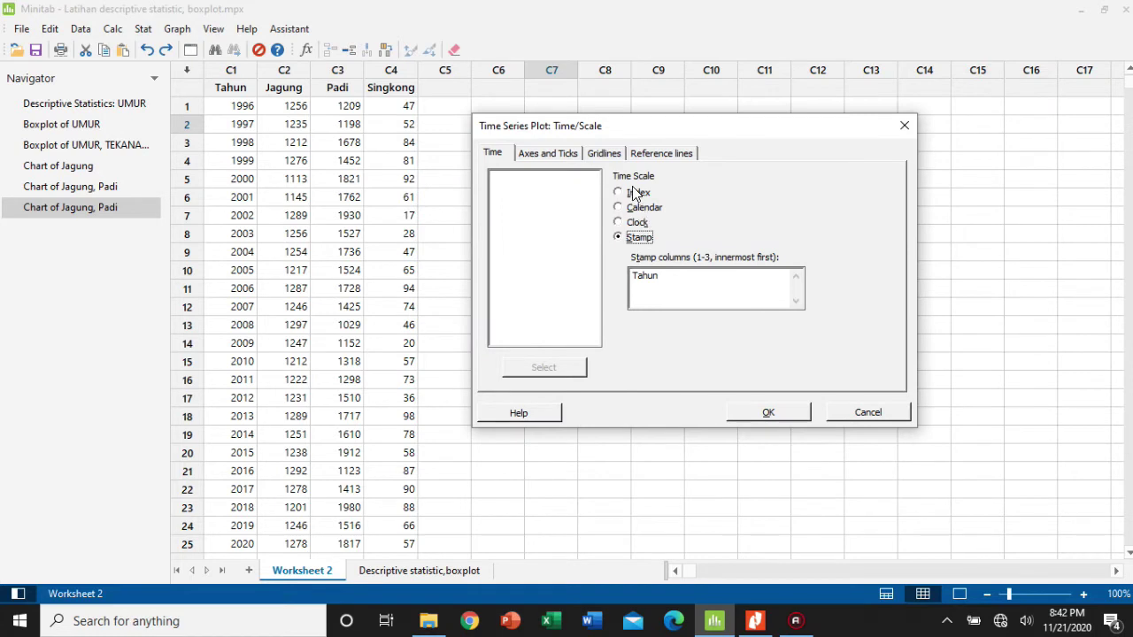
{"action": "left_click", "coordinate": [633, 194]}
{"action": "left_click", "coordinate": [630, 209]}
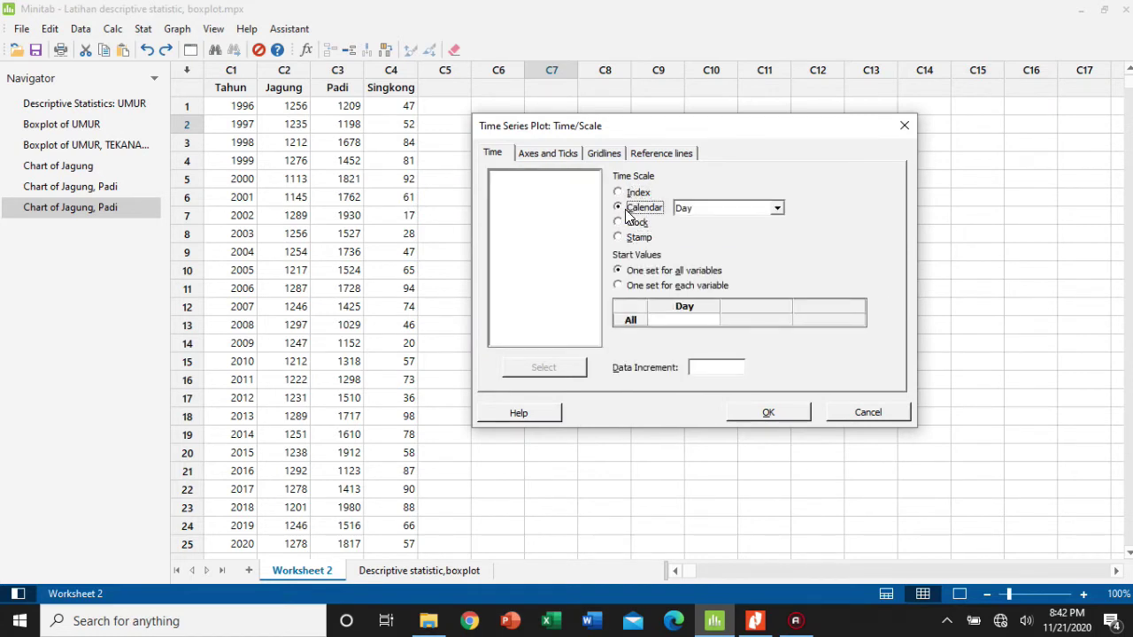
{"action": "left_click", "coordinate": [631, 223]}
{"action": "left_click", "coordinate": [625, 238]}
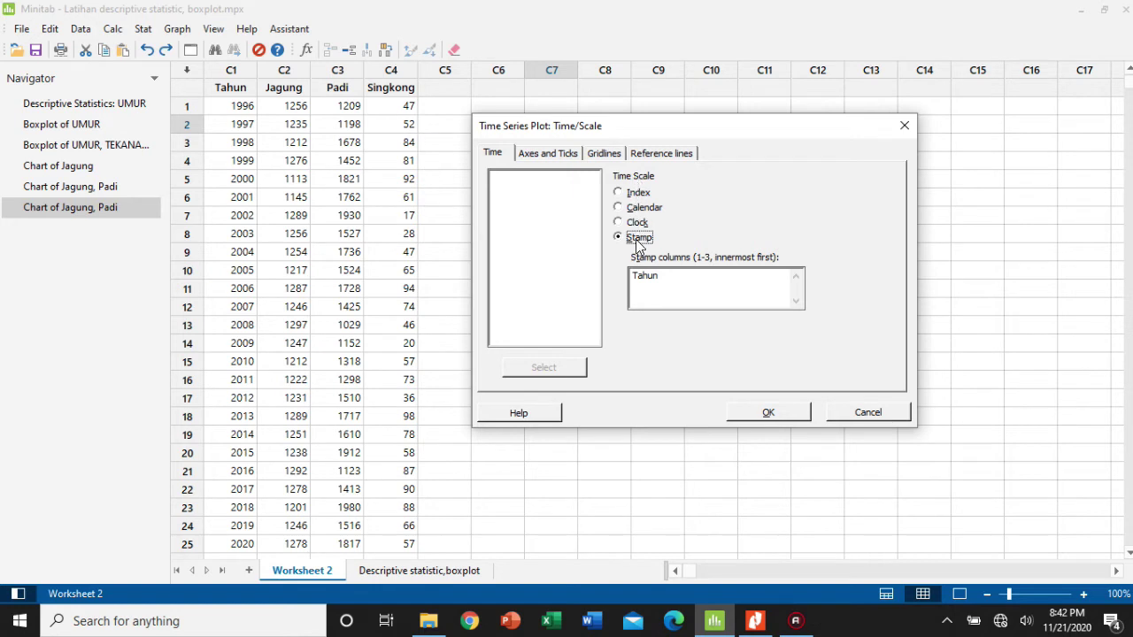
{"action": "left_click", "coordinate": [676, 274]}
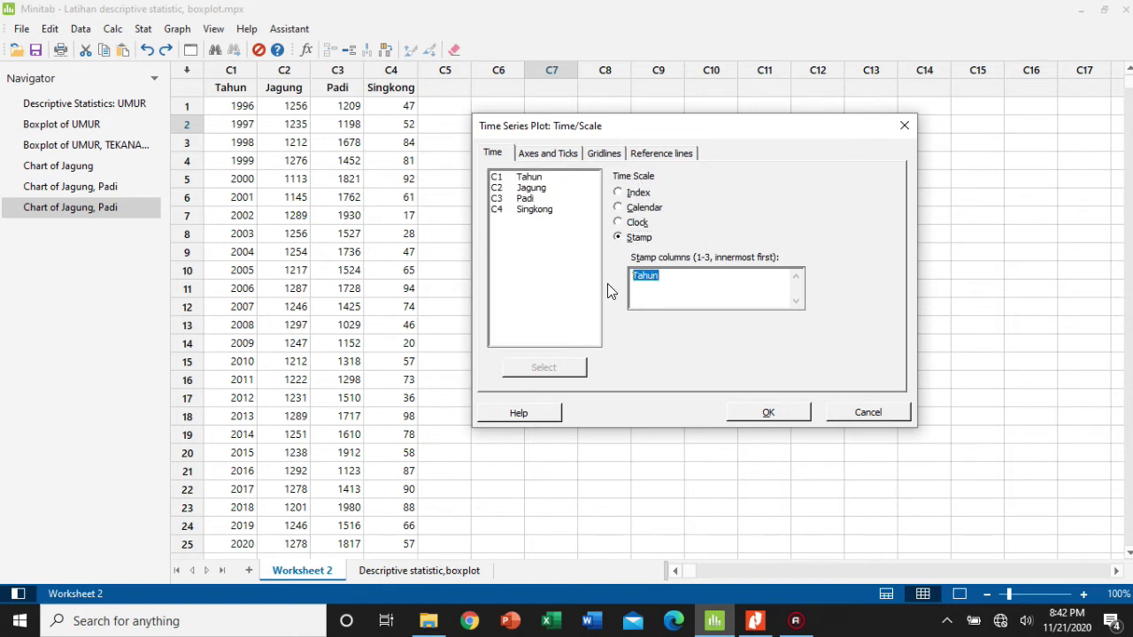
{"action": "key", "text": "Delete"}
{"action": "left_click", "coordinate": [536, 178]}
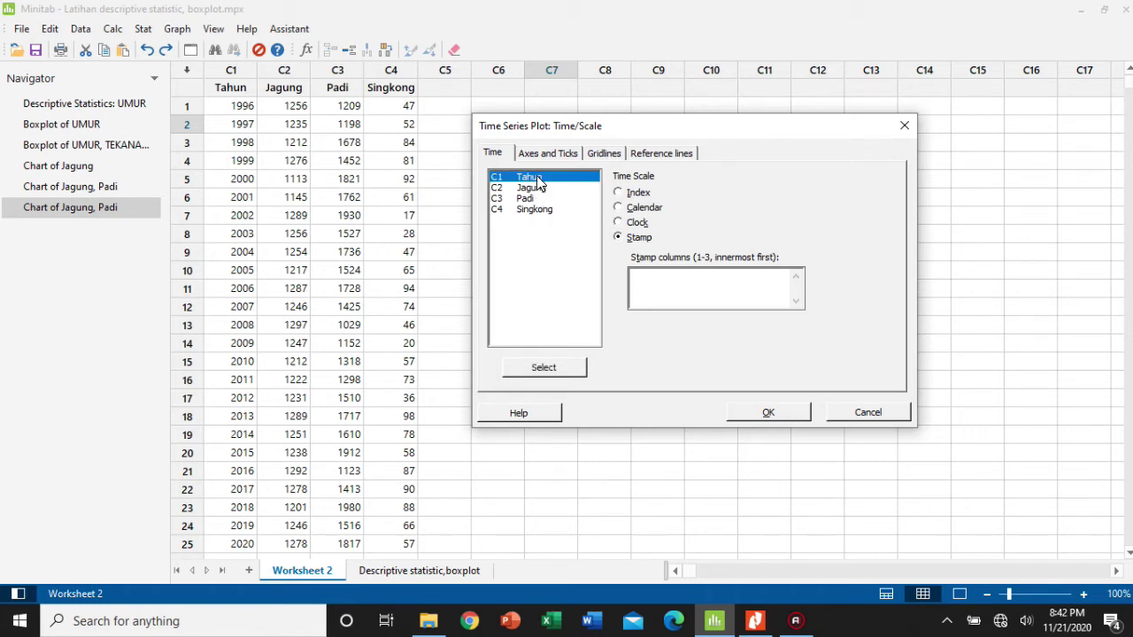
{"action": "left_click", "coordinate": [550, 363]}
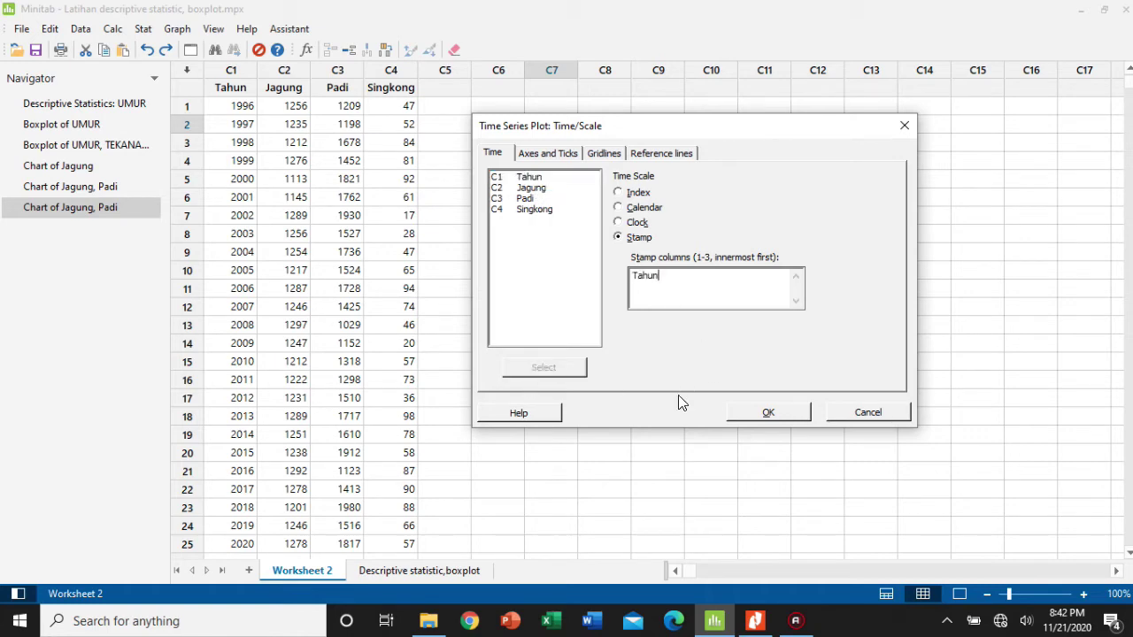
{"action": "left_click", "coordinate": [768, 412]}
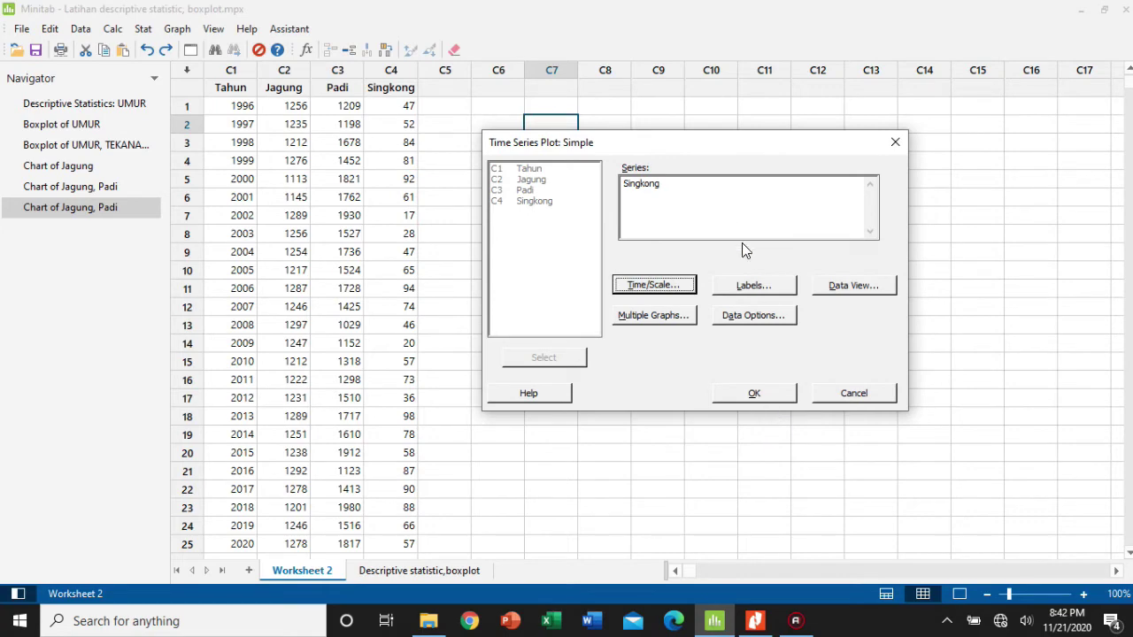
Generate the Singkong time series plot and examine its yearly points in the output-only view.
{"action": "left_click", "coordinate": [777, 392]}
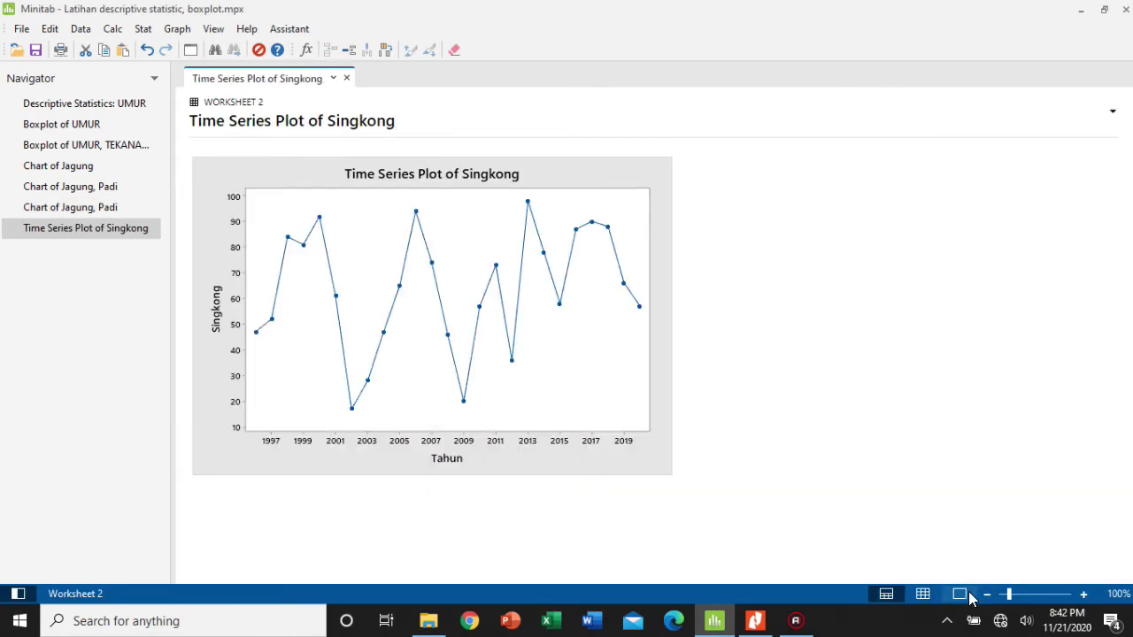
{"action": "left_click", "coordinate": [962, 593]}
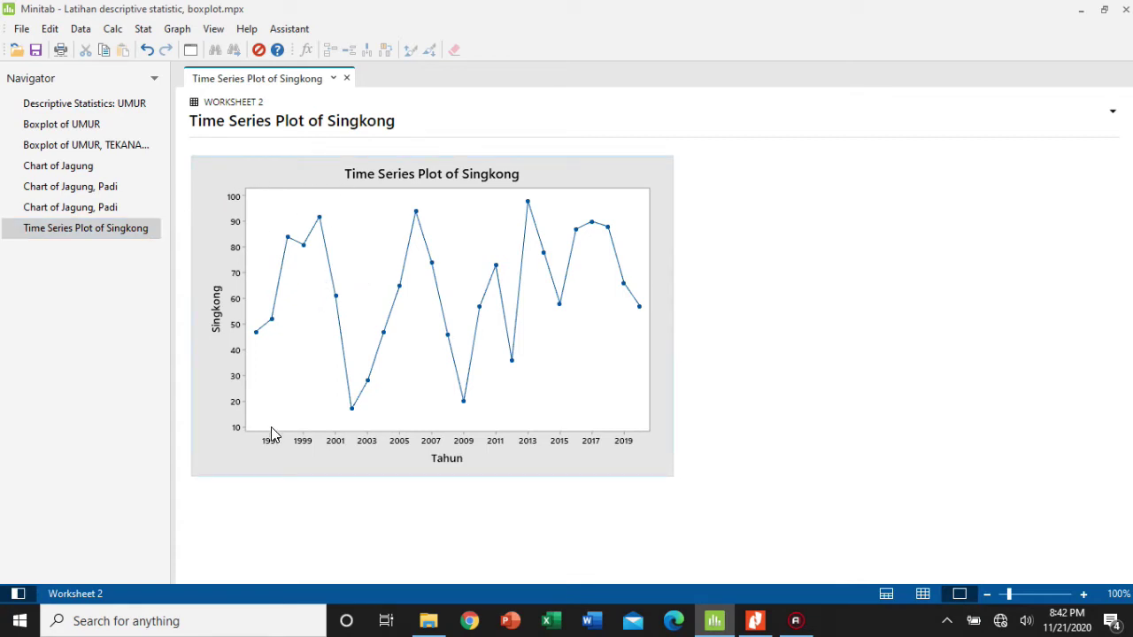
{"action": "mouse_move", "coordinate": [257, 335]}
{"action": "mouse_move", "coordinate": [287, 244]}
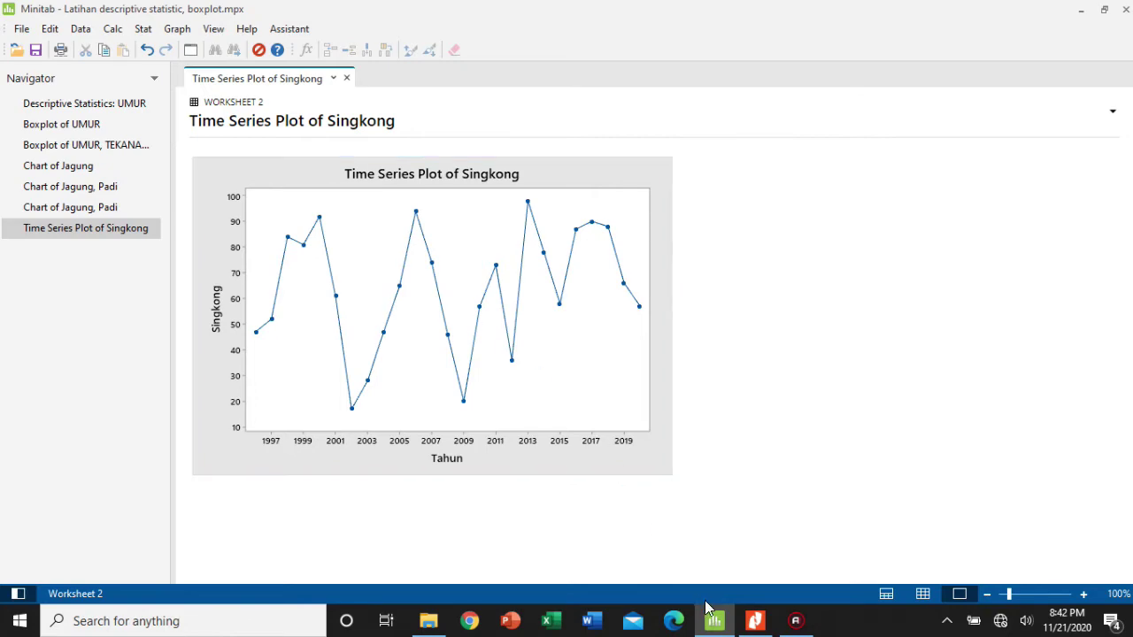
{"action": "left_click", "coordinate": [722, 628]}
{"action": "left_click", "coordinate": [721, 628]}
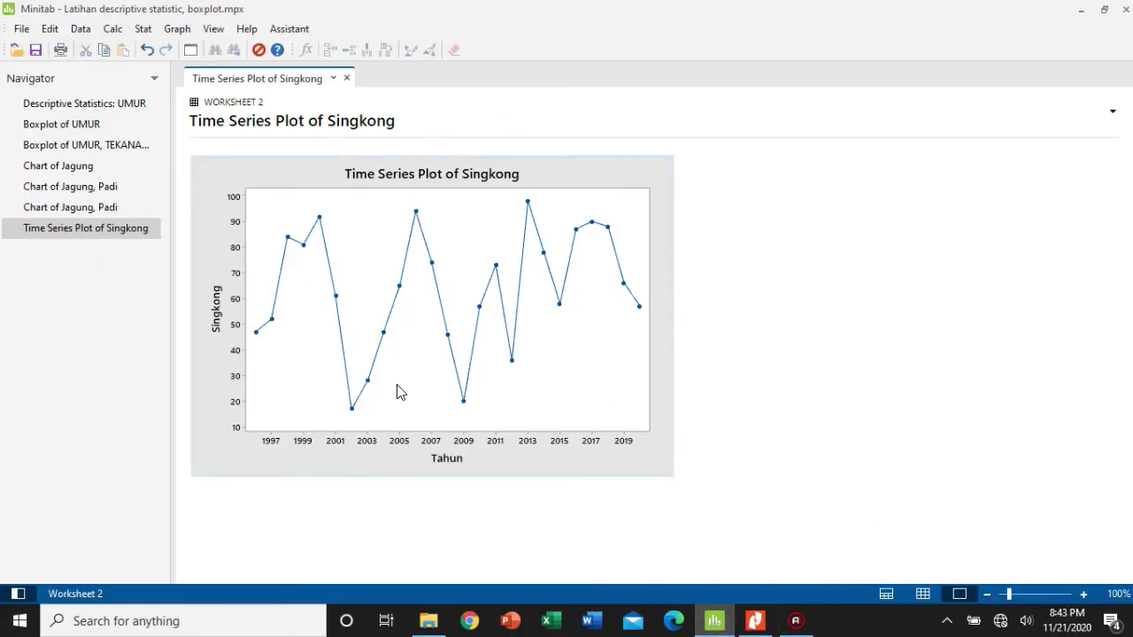
Return to the Worksheet 2 data and set up a multiple time series plot with Jagung and Padi as the series.
{"action": "left_click", "coordinate": [924, 596]}
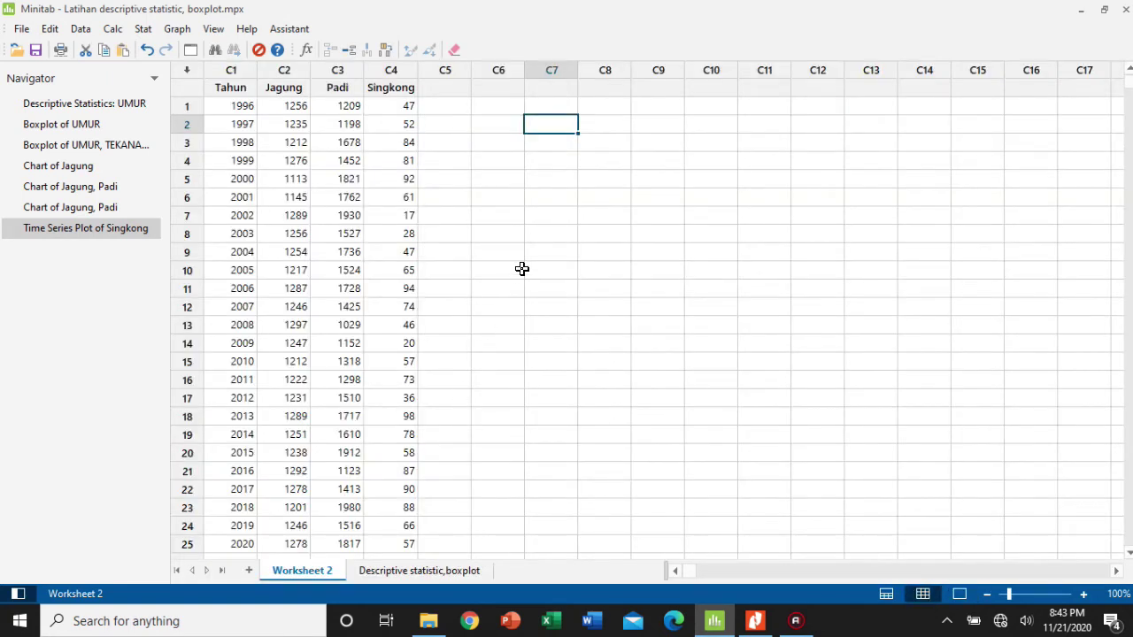
{"action": "left_click", "coordinate": [528, 233]}
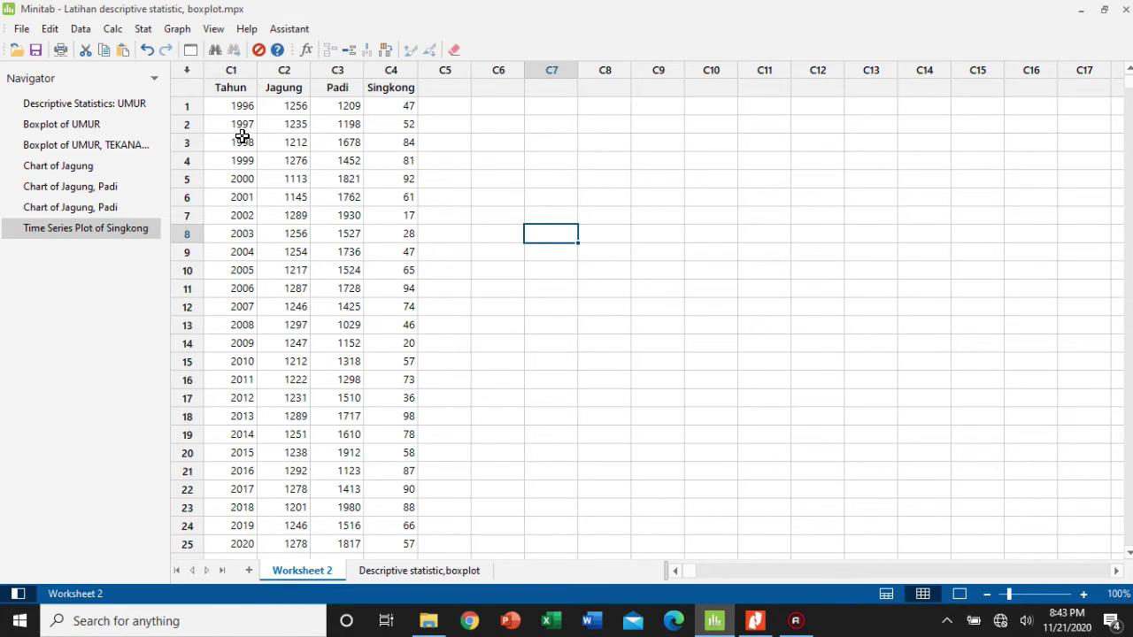
{"action": "scroll", "coordinate": [309, 258], "scroll_direction": "down", "scroll_amount": 2}
{"action": "scroll", "coordinate": [309, 257], "scroll_direction": "up", "scroll_amount": 2}
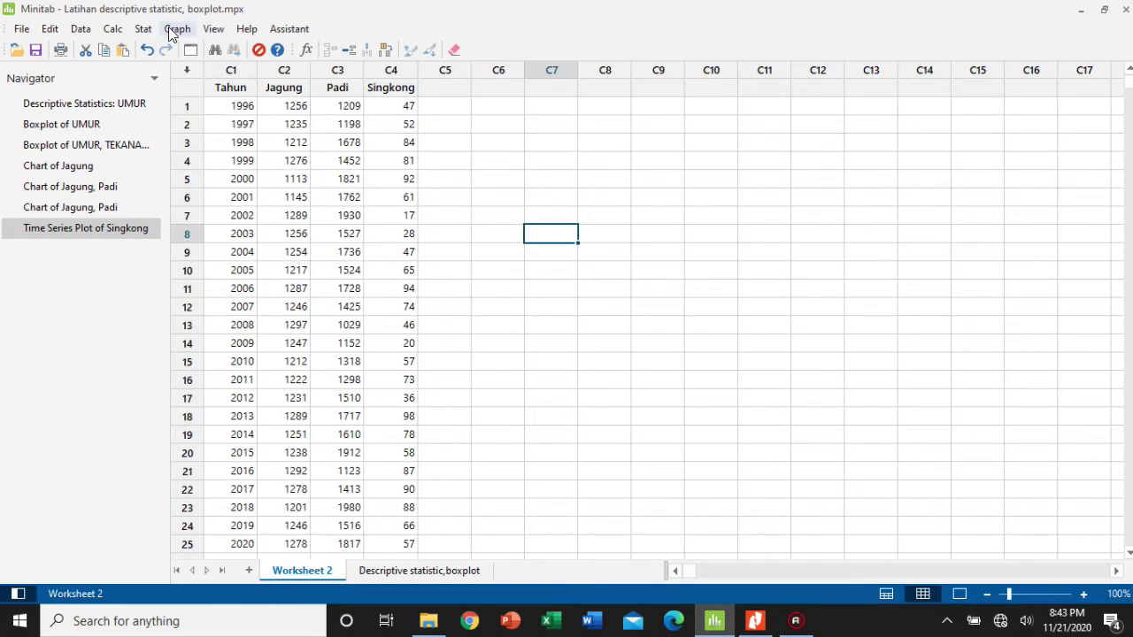
{"action": "left_click", "coordinate": [173, 29]}
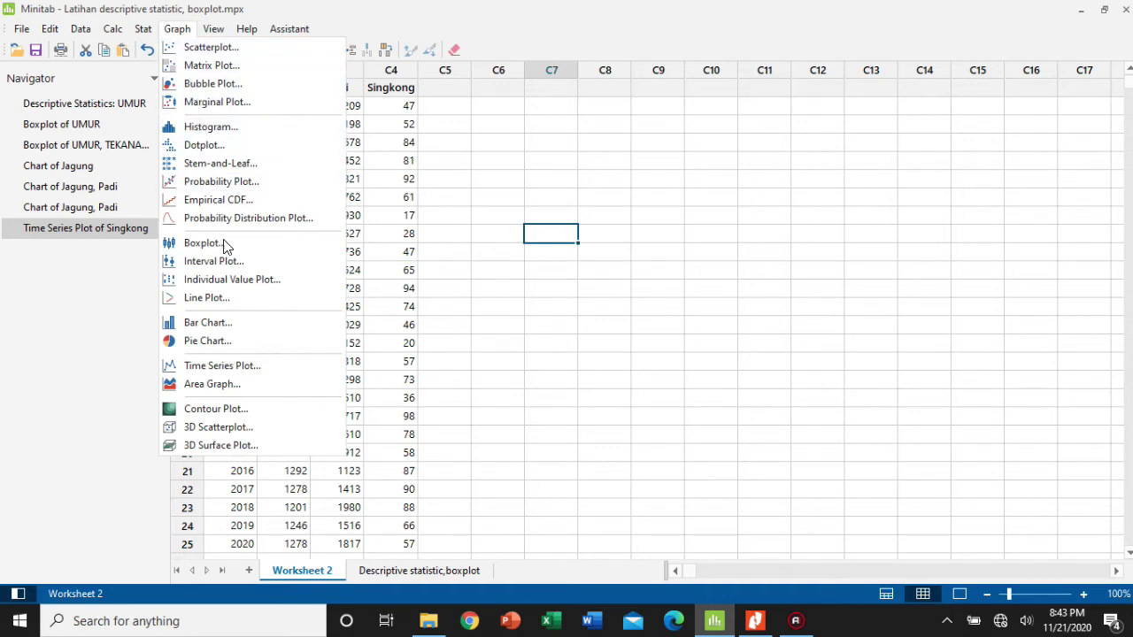
{"action": "left_click", "coordinate": [235, 362]}
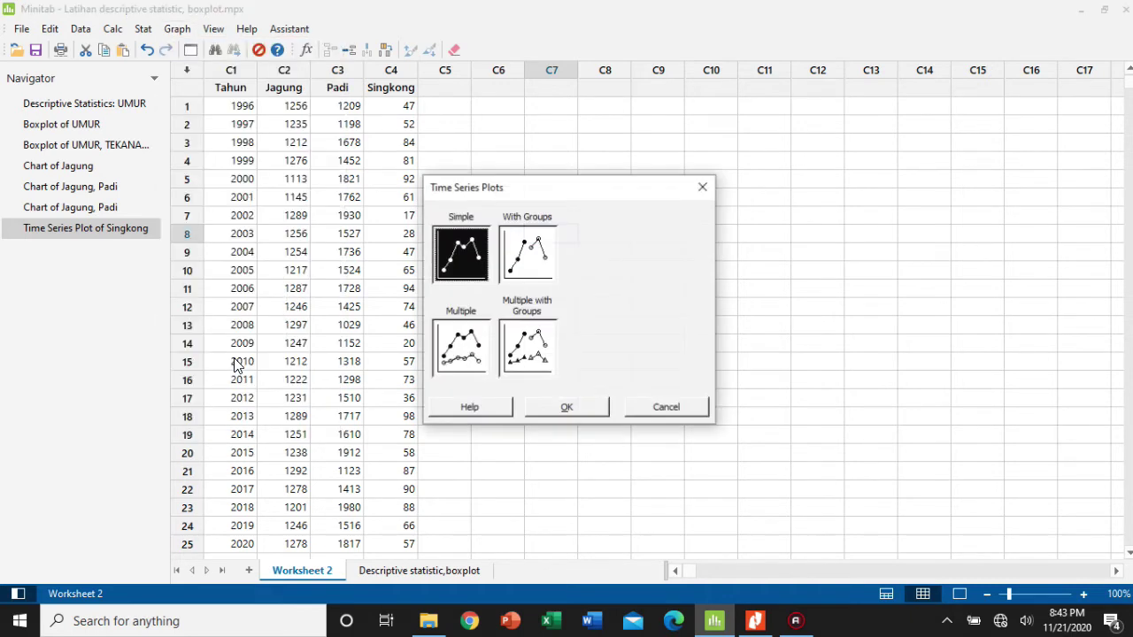
{"action": "left_click", "coordinate": [466, 361]}
{"action": "left_click", "coordinate": [567, 407]}
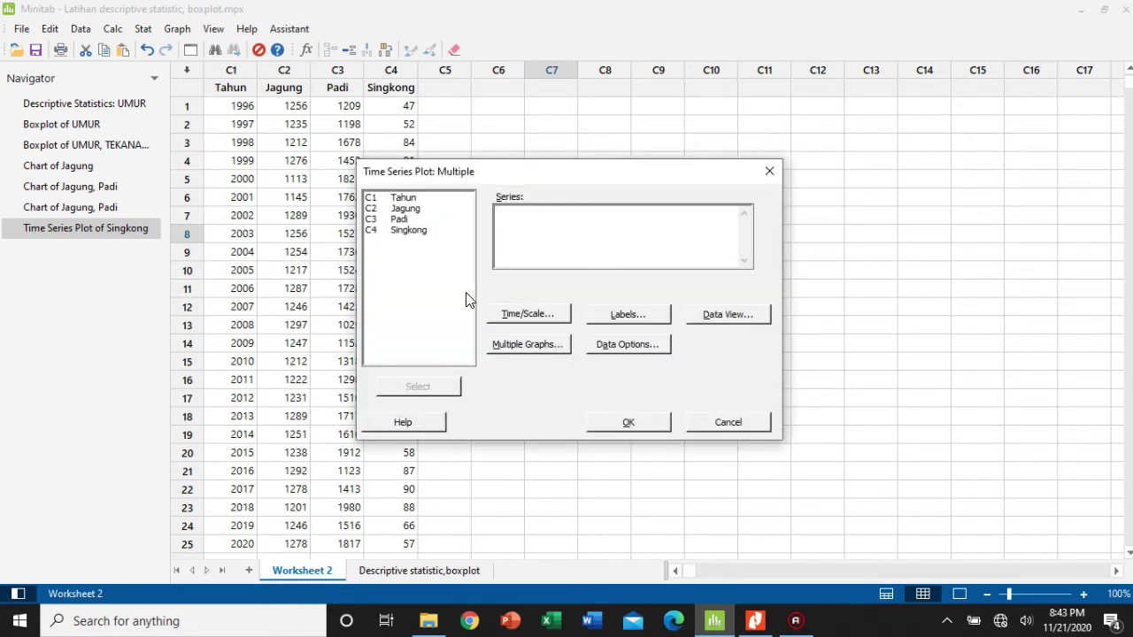
{"action": "left_click", "coordinate": [404, 208]}
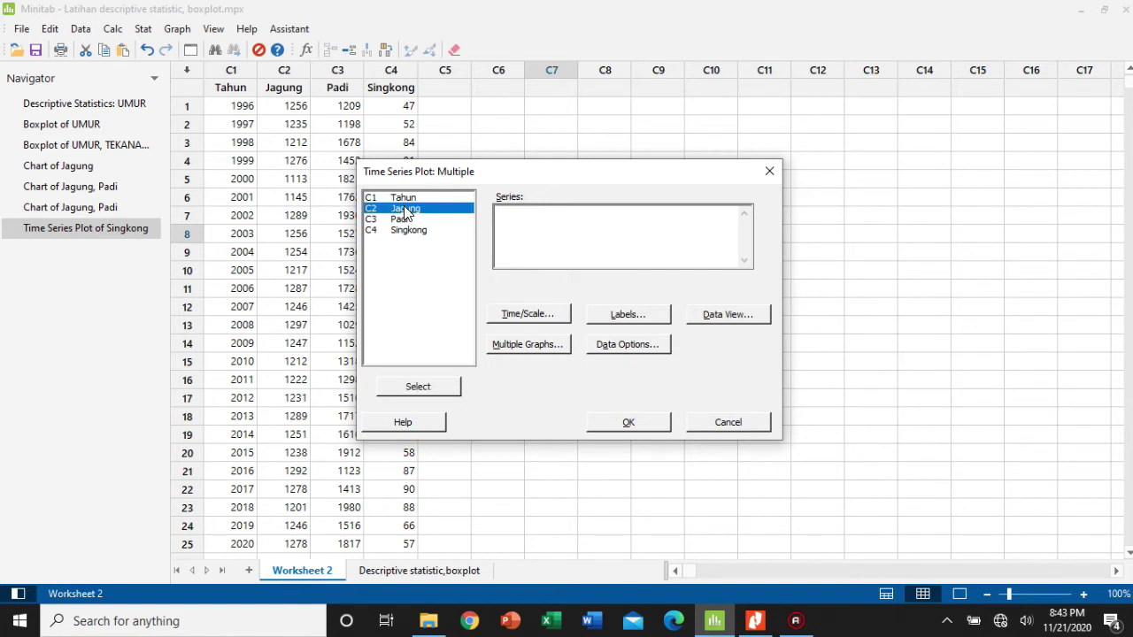
{"action": "left_click", "coordinate": [408, 384]}
{"action": "left_click", "coordinate": [406, 219]}
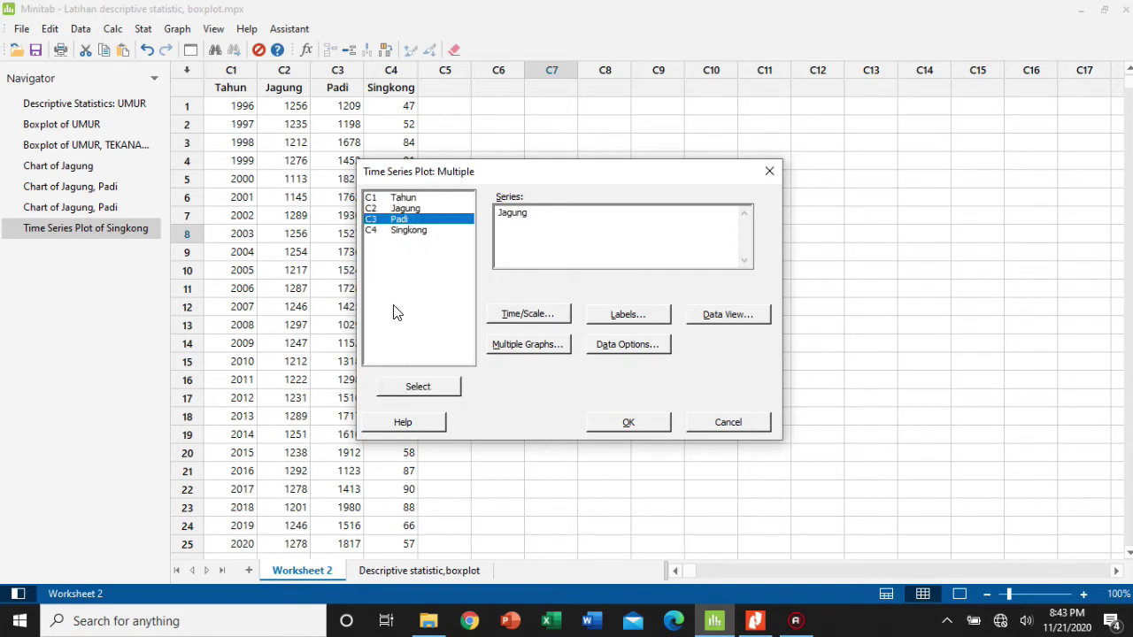
{"action": "left_click", "coordinate": [415, 390]}
Set the multiple plot's time scale to stamp, with Tahun as the stamp column.
{"action": "left_click", "coordinate": [521, 316]}
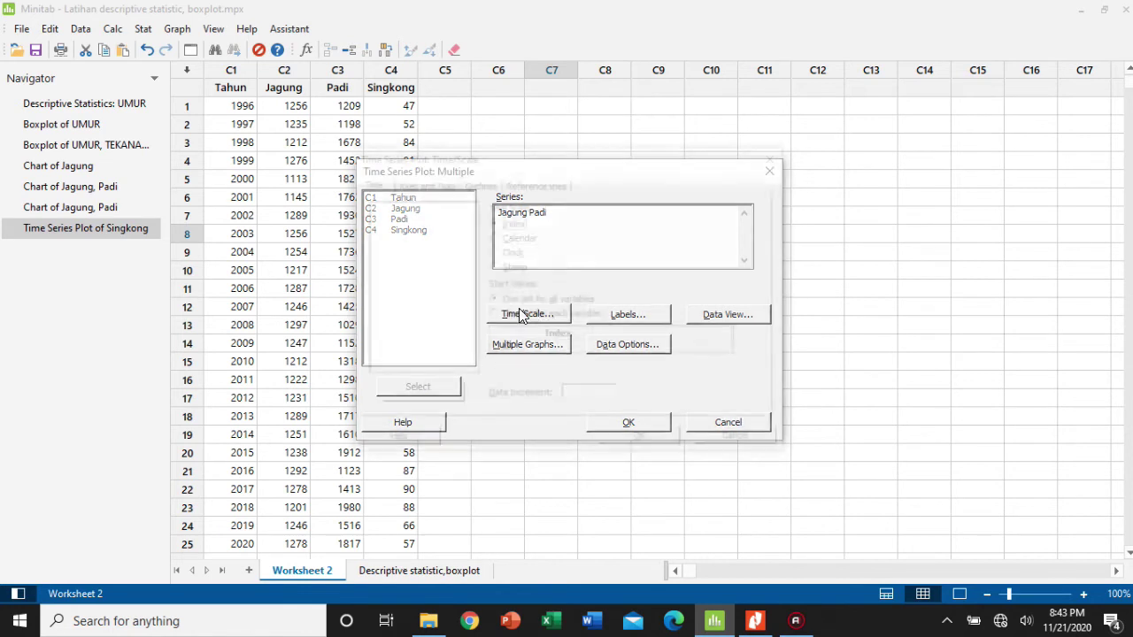
{"action": "left_click", "coordinate": [513, 266]}
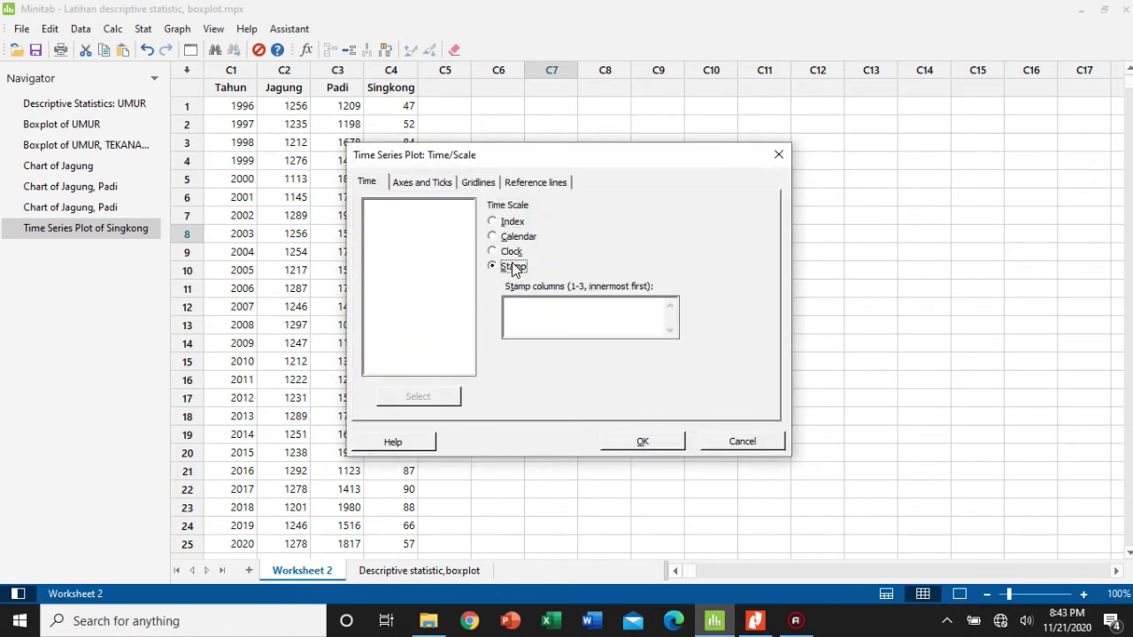
{"action": "left_click", "coordinate": [529, 306]}
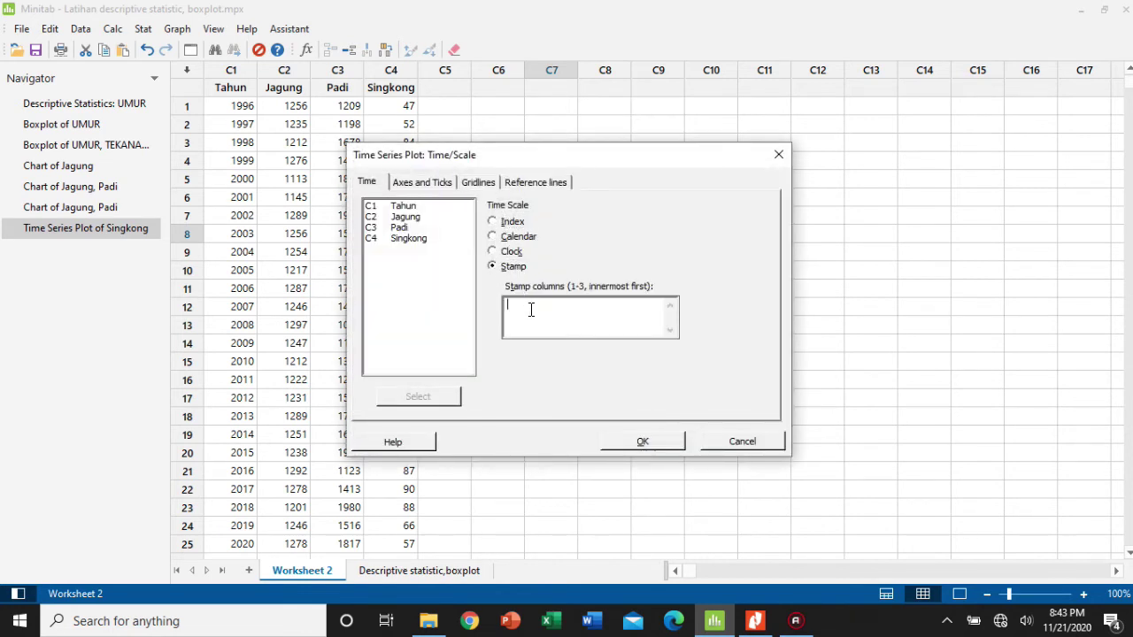
{"action": "left_click", "coordinate": [409, 207]}
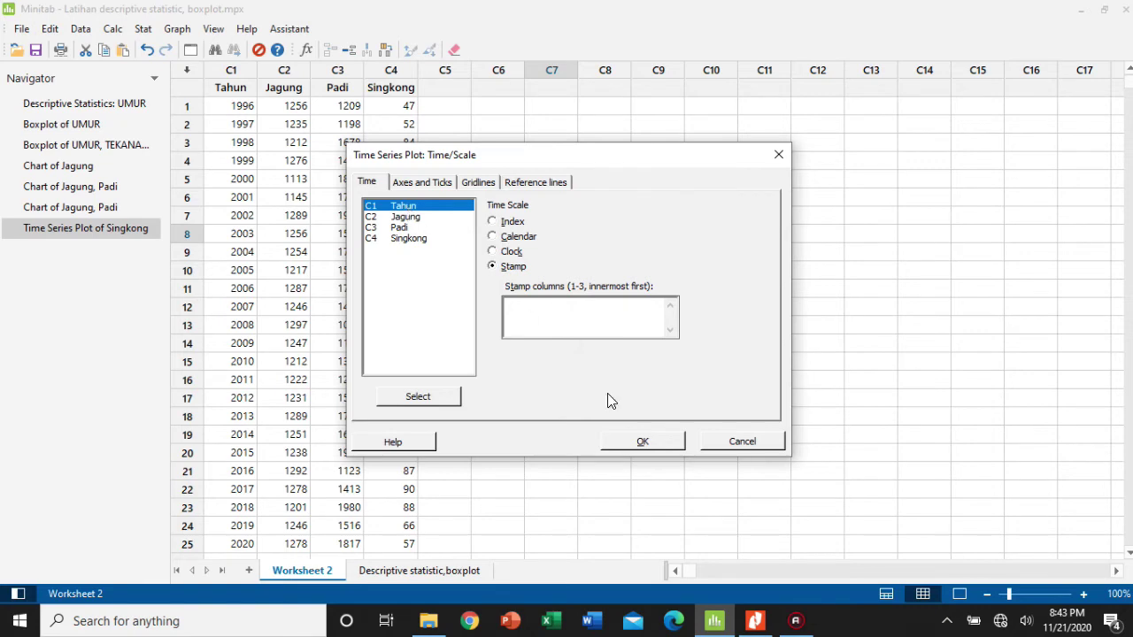
{"action": "left_click", "coordinate": [445, 400]}
{"action": "left_click", "coordinate": [646, 441]}
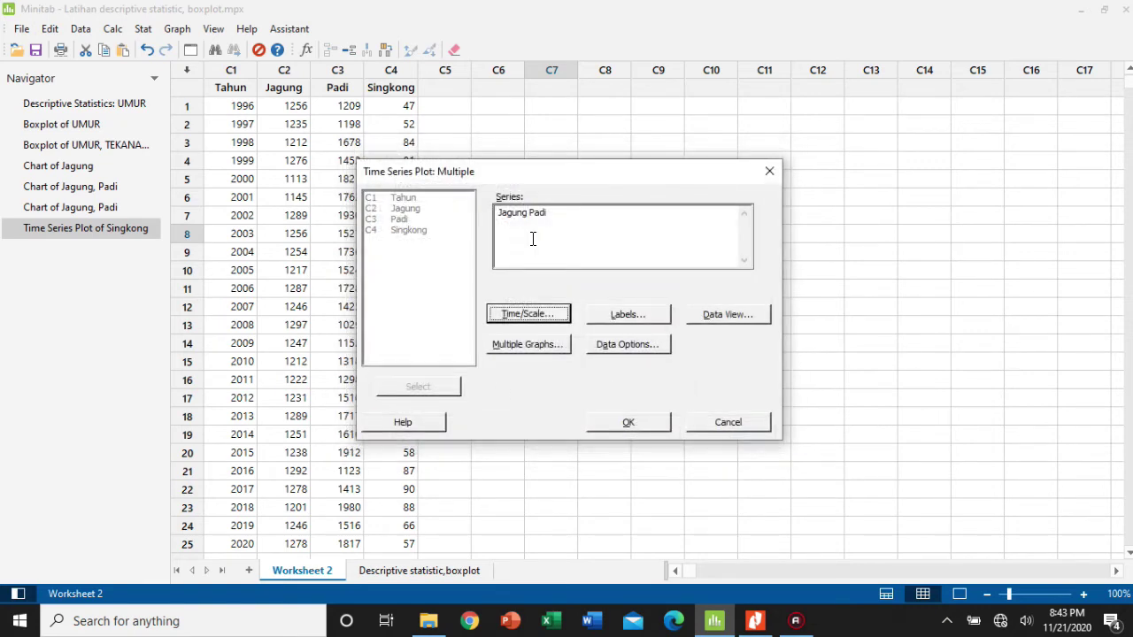
Generate the Jagung and Padi time series plot and compare the two lines in the output-only view.
{"action": "left_click", "coordinate": [630, 423]}
{"action": "left_click", "coordinate": [632, 424]}
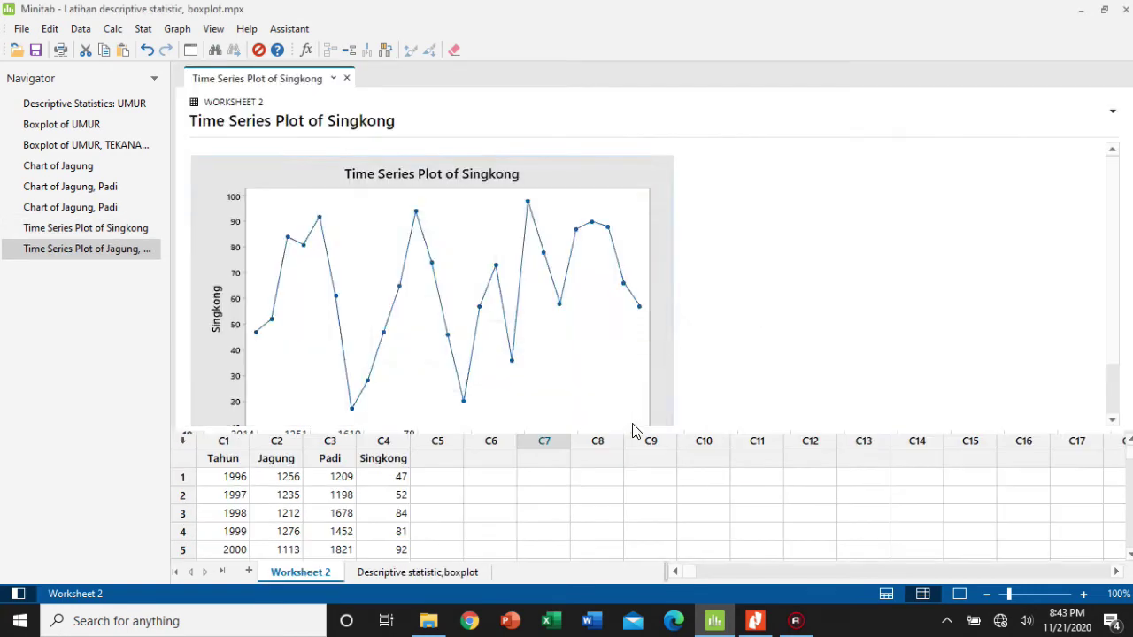
{"action": "scroll", "coordinate": [721, 345], "scroll_direction": "down", "scroll_amount": 1}
{"action": "scroll", "coordinate": [719, 342], "scroll_direction": "down", "scroll_amount": 1}
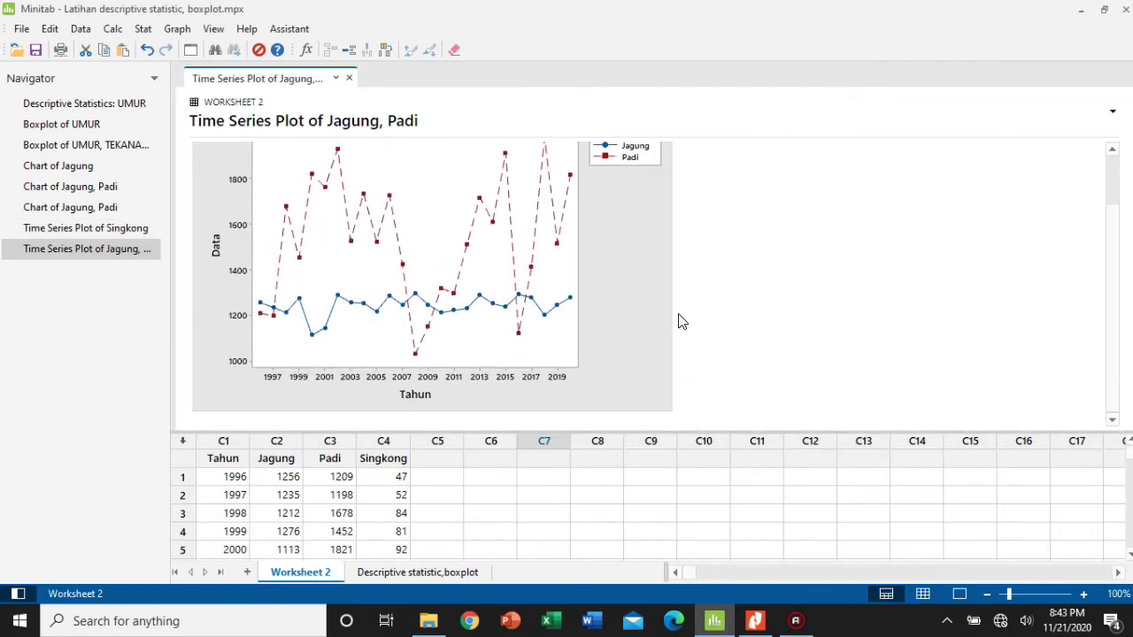
{"action": "left_click", "coordinate": [959, 594]}
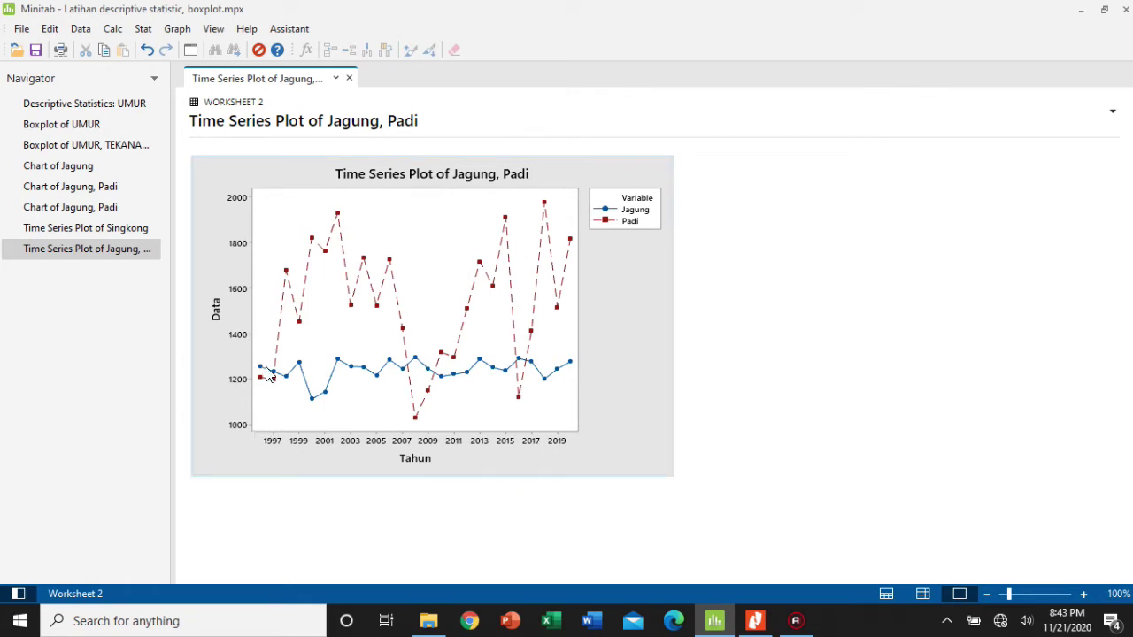
{"action": "mouse_move", "coordinate": [284, 382]}
{"action": "mouse_move", "coordinate": [285, 278]}
{"action": "mouse_move", "coordinate": [311, 403]}
{"action": "mouse_move", "coordinate": [350, 312]}
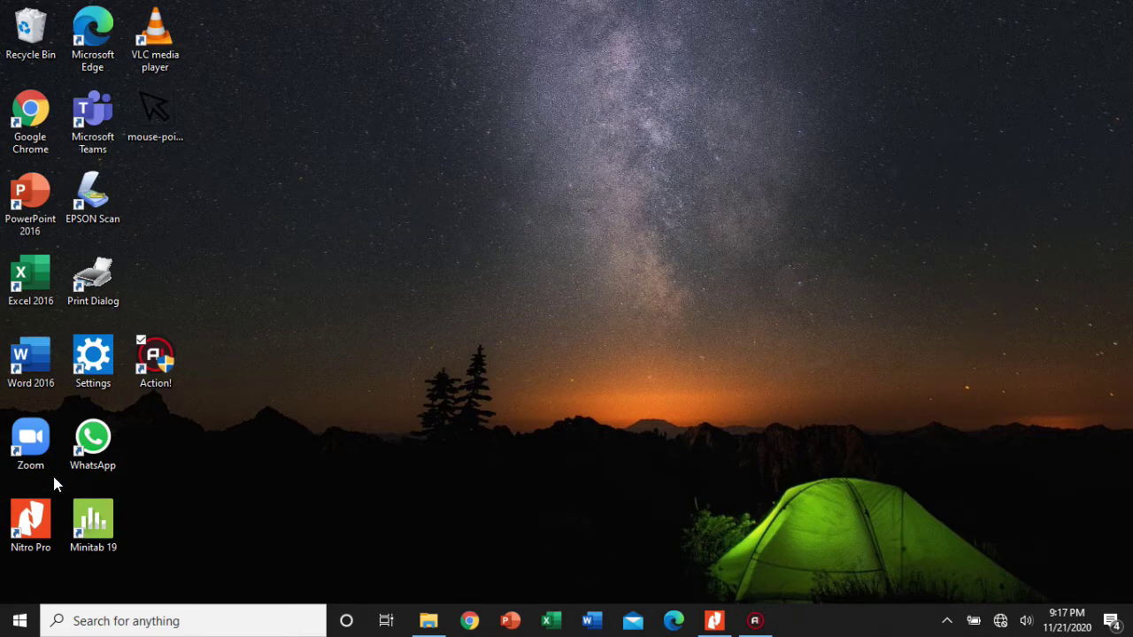
Start a new Minitab 19 session and browse to the APP SINAR MAS (D:) drive for a file to open.
{"action": "left_click", "coordinate": [91, 533]}
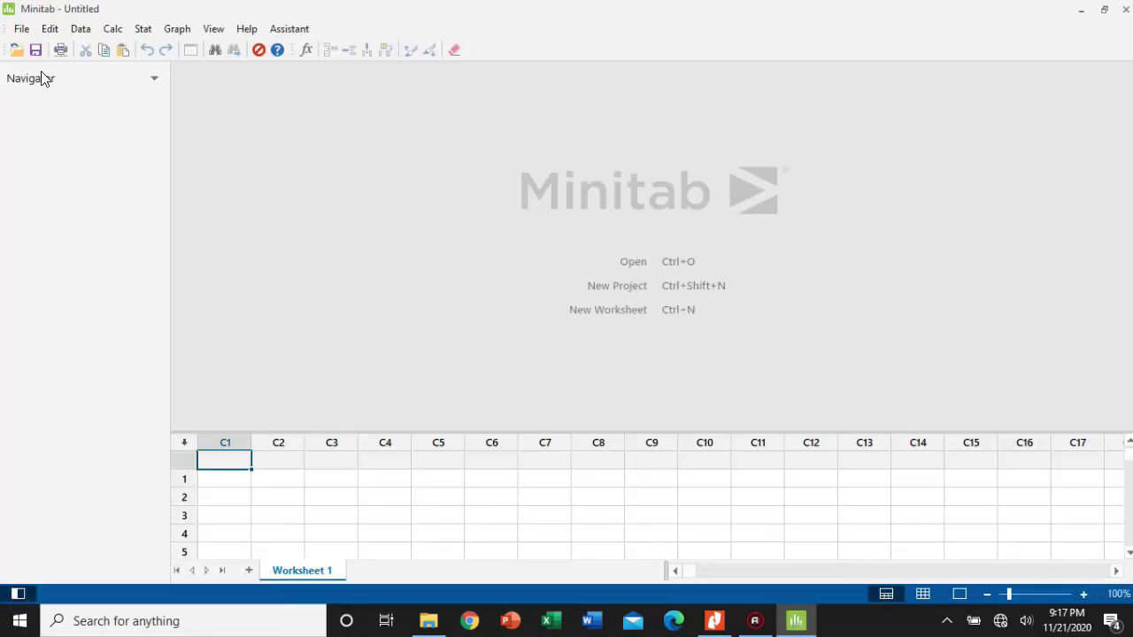
{"action": "left_click", "coordinate": [15, 51]}
{"action": "scroll", "coordinate": [89, 305], "scroll_direction": "down", "scroll_amount": 1}
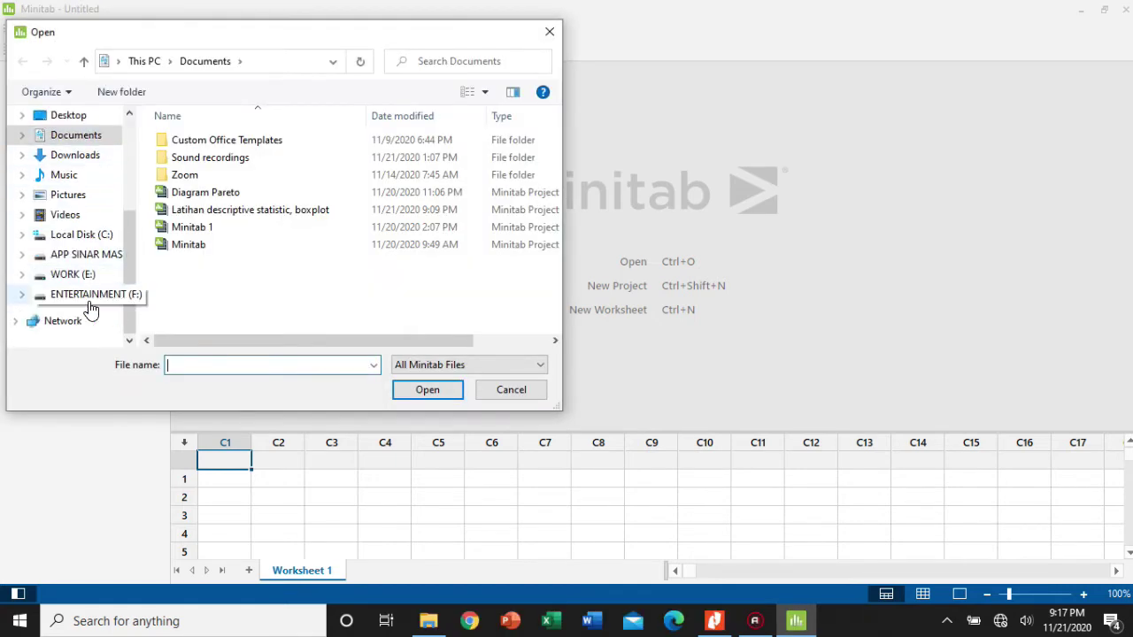
{"action": "left_click", "coordinate": [86, 254]}
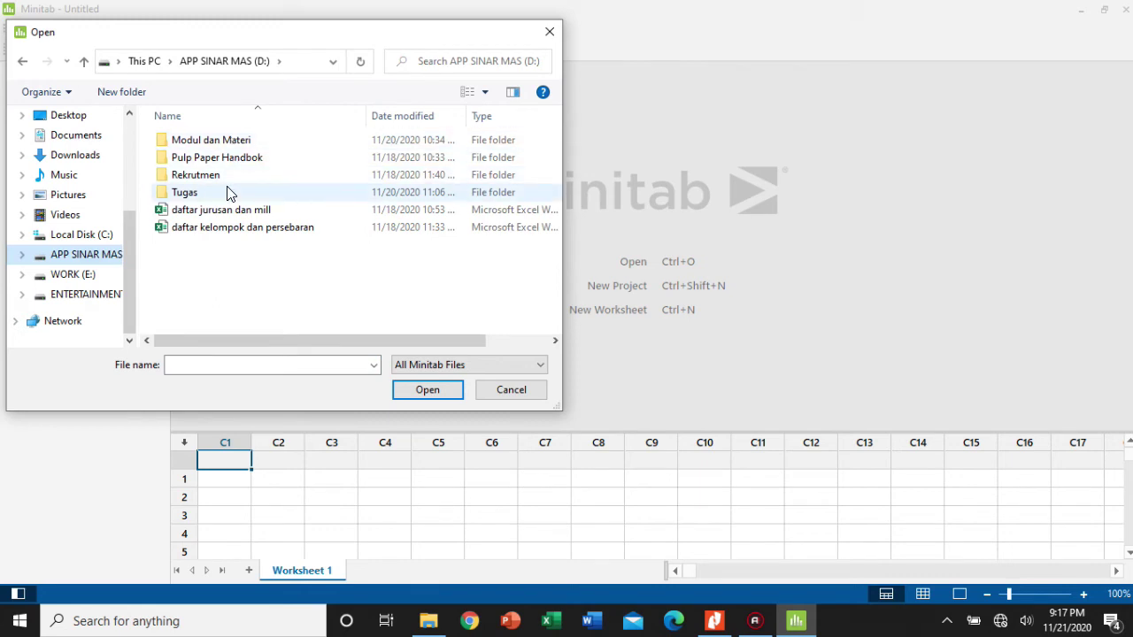
Open the Latihan Histogram 18-1 worksheet from Modul dan Materi, File Latihan Minitab, File Latihan V 18 atau 19.
{"action": "double_click", "coordinate": [227, 141]}
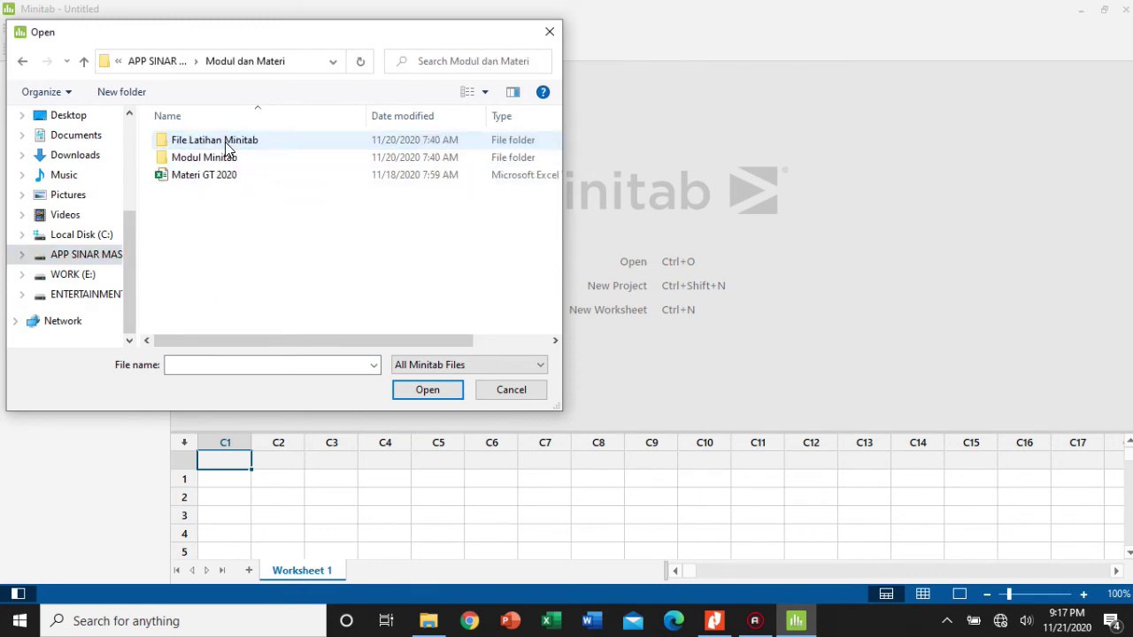
{"action": "double_click", "coordinate": [228, 143]}
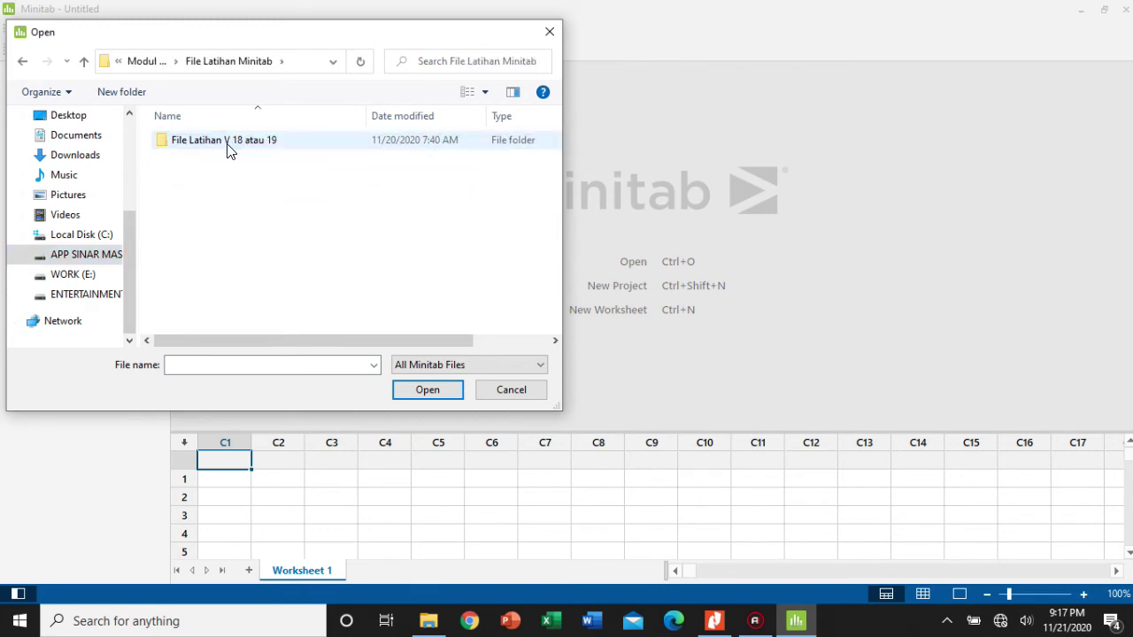
{"action": "double_click", "coordinate": [227, 143]}
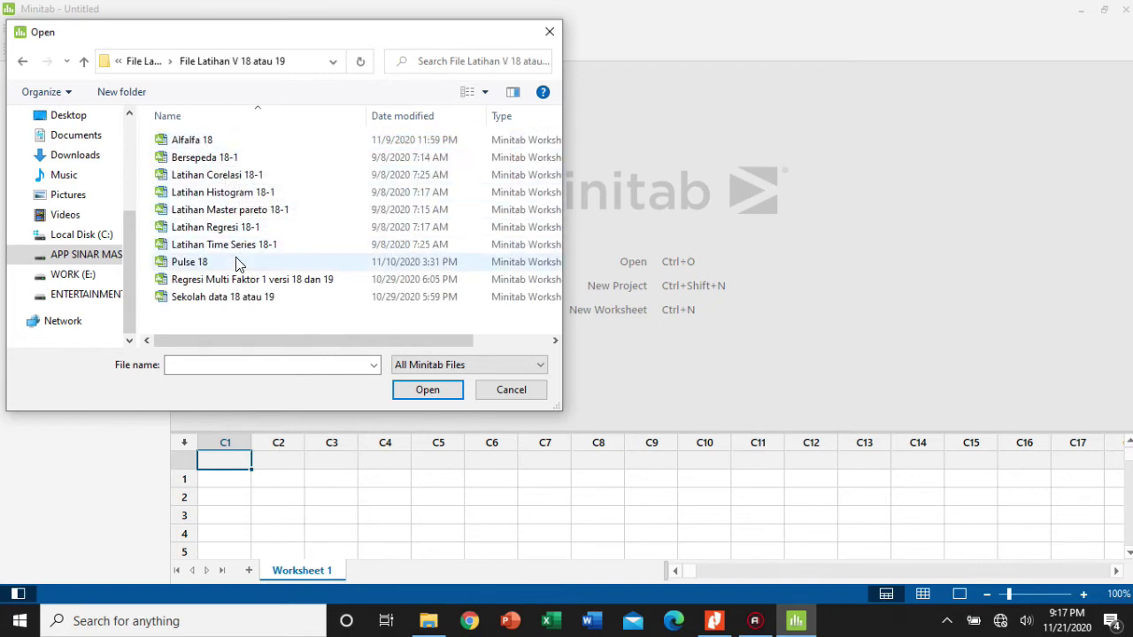
{"action": "left_click", "coordinate": [239, 191]}
{"action": "left_click", "coordinate": [413, 389]}
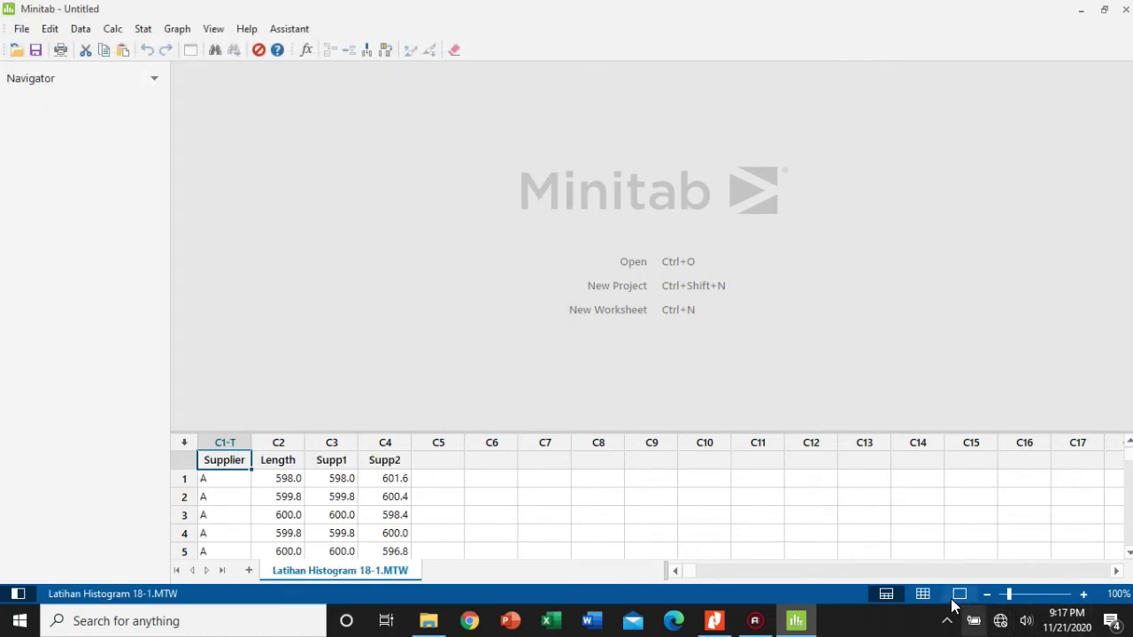
Show the worksheet in the data-only view and examine the Supplier, Length, Supp1 and Supp2 columns down past row 100.
{"action": "left_click", "coordinate": [922, 594]}
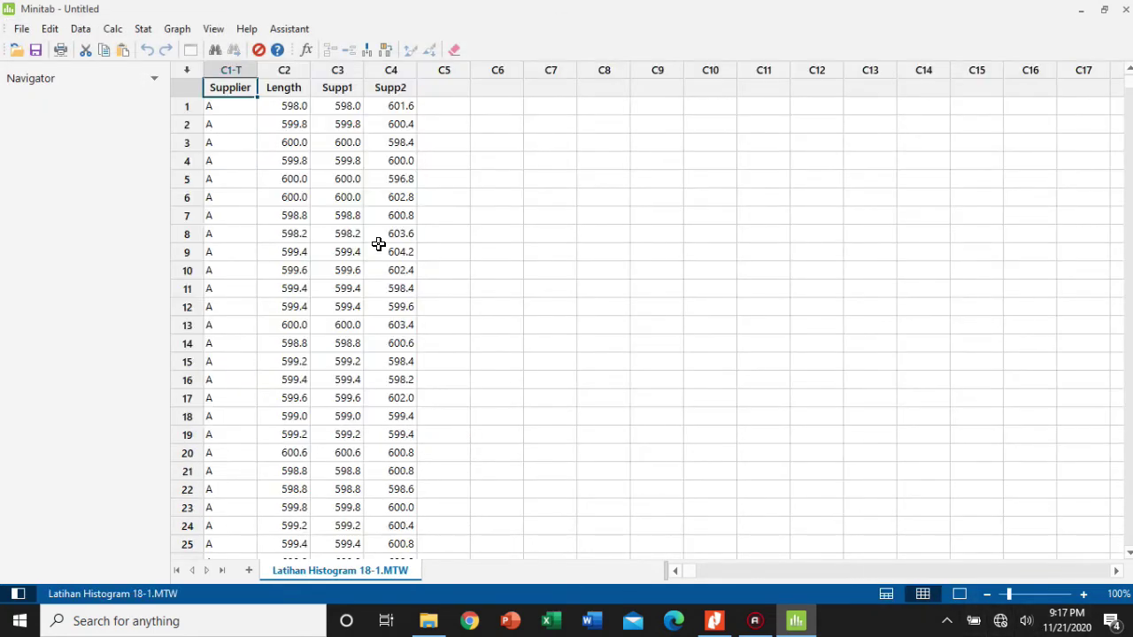
{"action": "scroll", "coordinate": [311, 199], "scroll_direction": "down", "scroll_amount": 1}
{"action": "scroll", "coordinate": [310, 200], "scroll_direction": "down", "scroll_amount": 20}
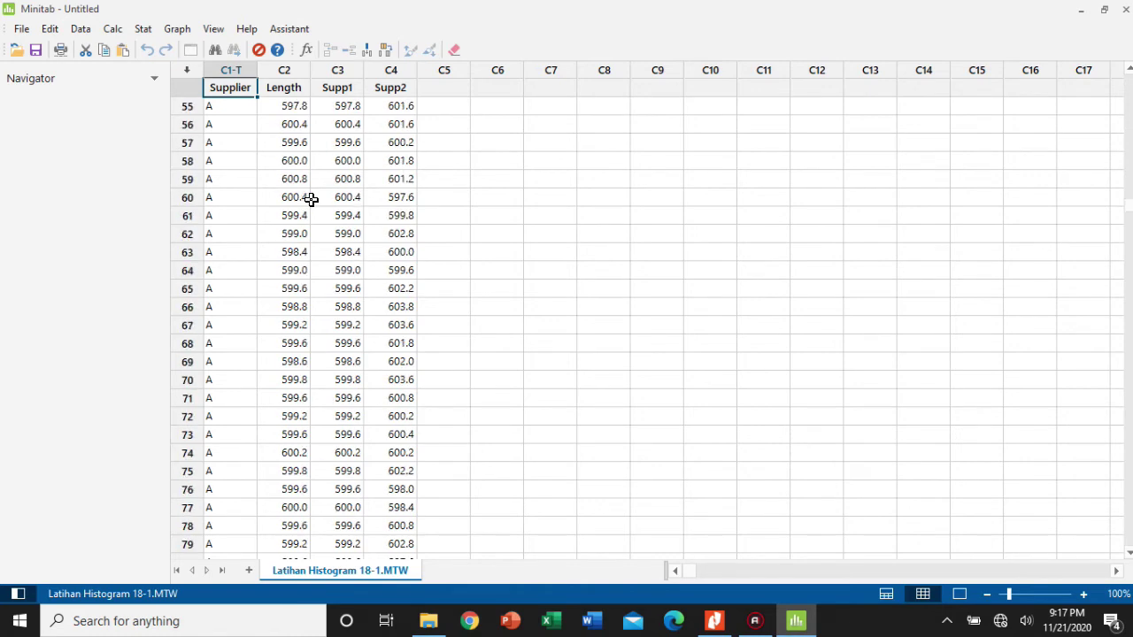
{"action": "scroll", "coordinate": [310, 199], "scroll_direction": "up", "scroll_amount": 14}
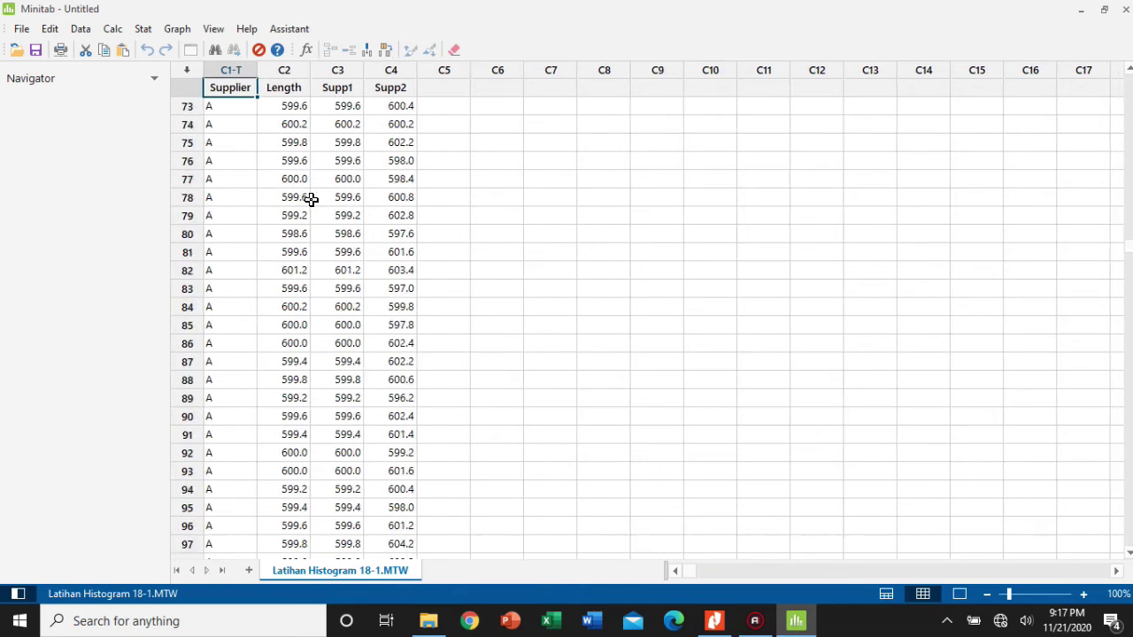
{"action": "scroll", "coordinate": [311, 199], "scroll_direction": "up", "scroll_amount": 14}
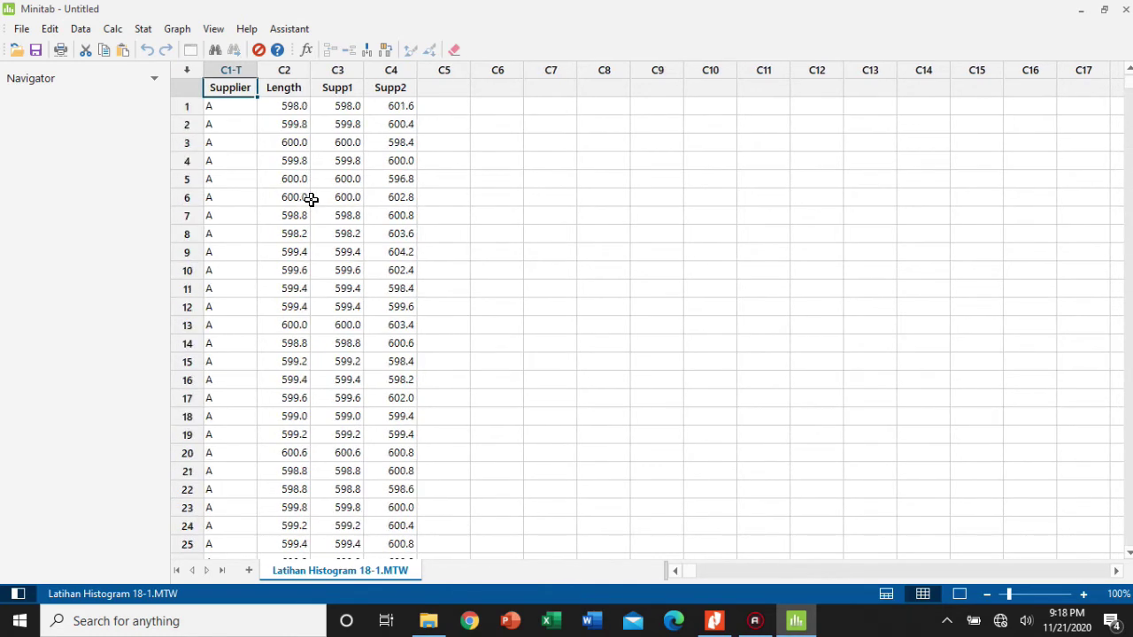
{"action": "left_click", "coordinate": [482, 169]}
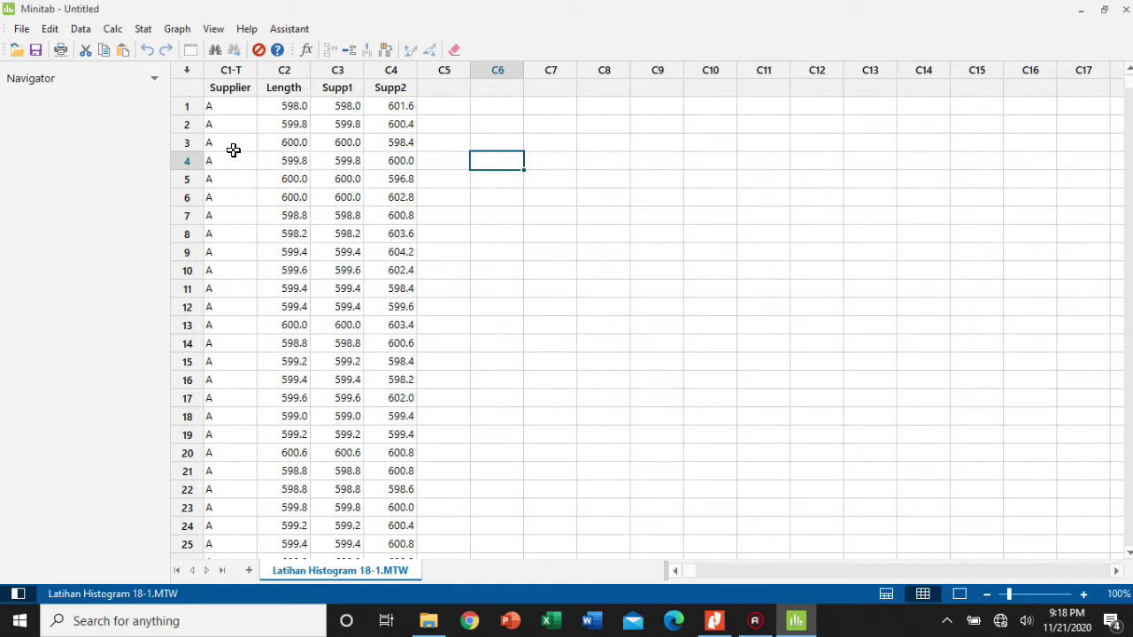
{"action": "scroll", "coordinate": [235, 142], "scroll_direction": "down", "scroll_amount": 4}
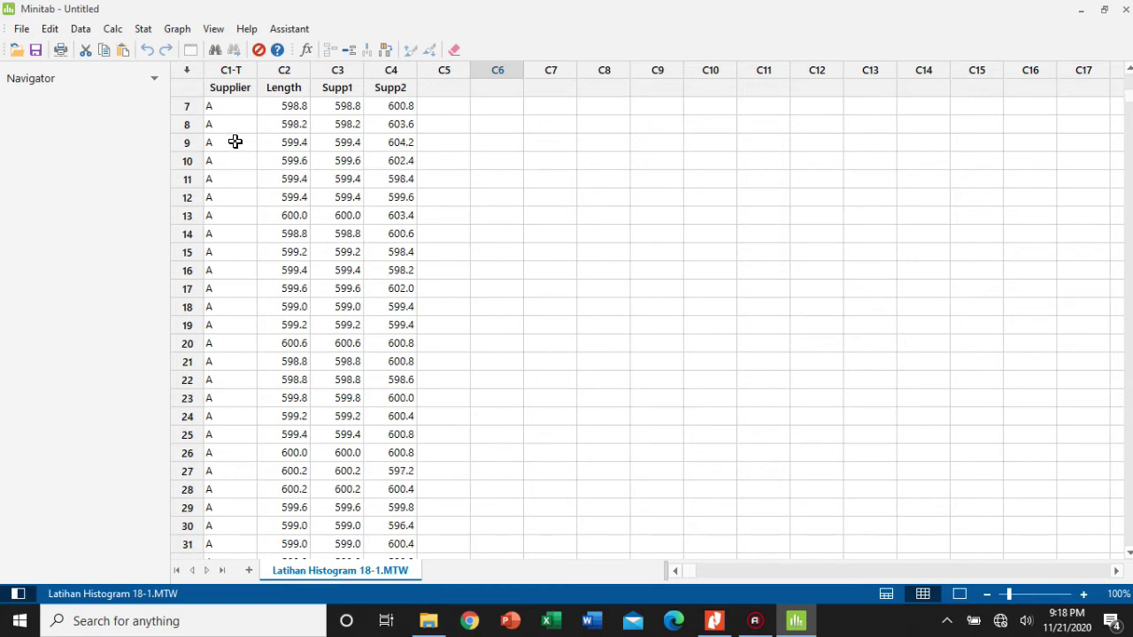
{"action": "scroll", "coordinate": [235, 141], "scroll_direction": "up", "scroll_amount": 4}
{"action": "scroll", "coordinate": [235, 142], "scroll_direction": "down", "scroll_amount": 20}
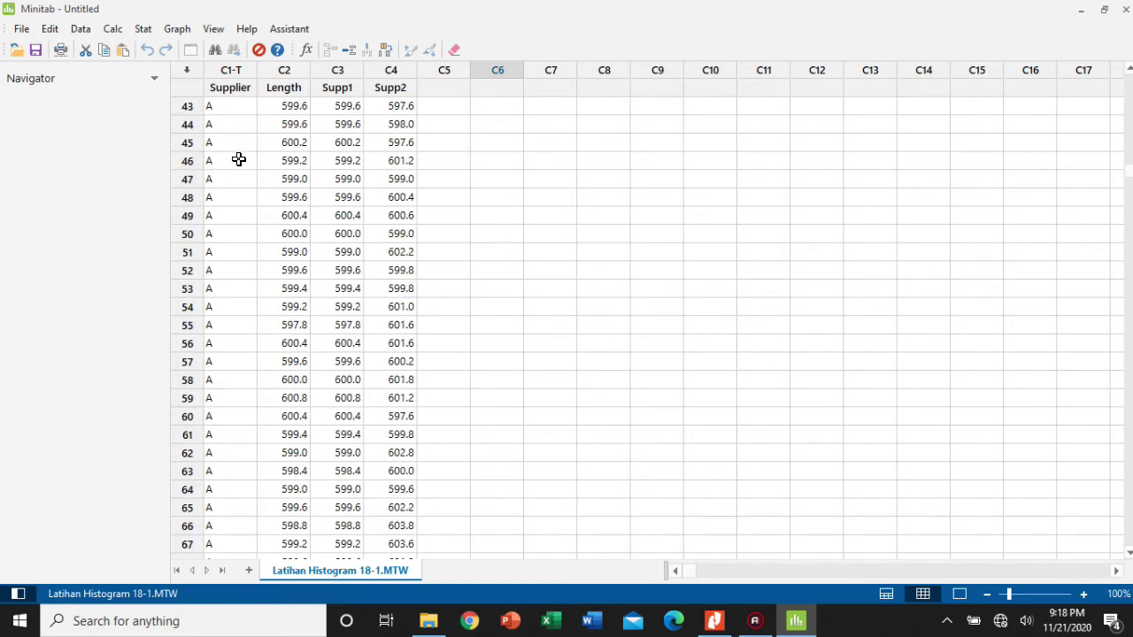
{"action": "scroll", "coordinate": [236, 266], "scroll_direction": "down", "scroll_amount": 7}
{"action": "scroll", "coordinate": [235, 324], "scroll_direction": "up", "scroll_amount": 11}
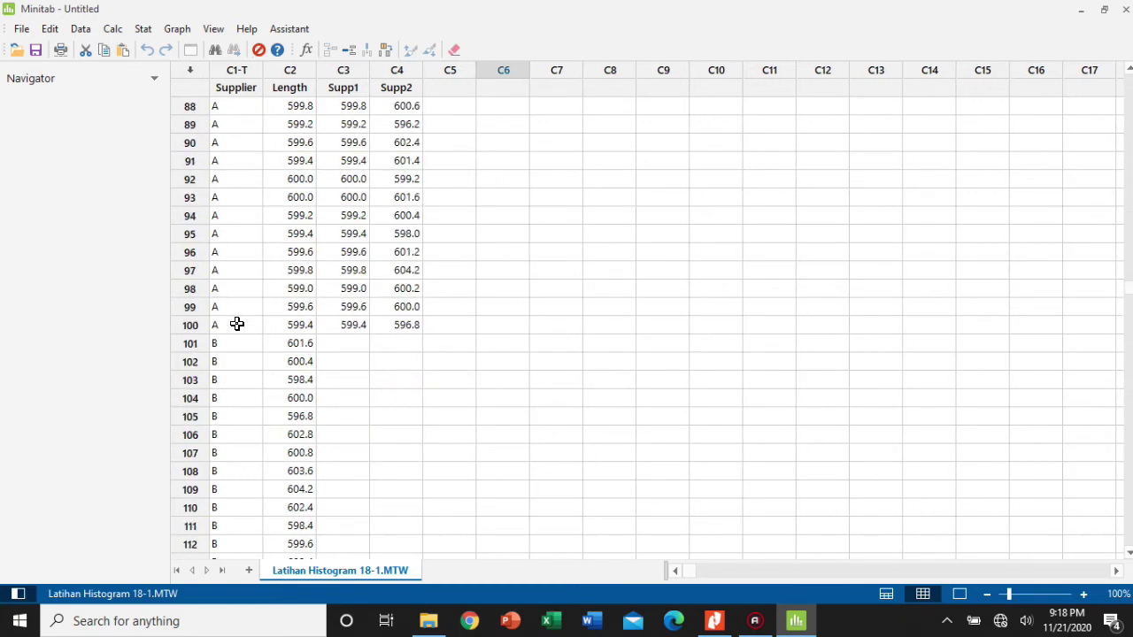
{"action": "scroll", "coordinate": [236, 322], "scroll_direction": "up", "scroll_amount": 20}
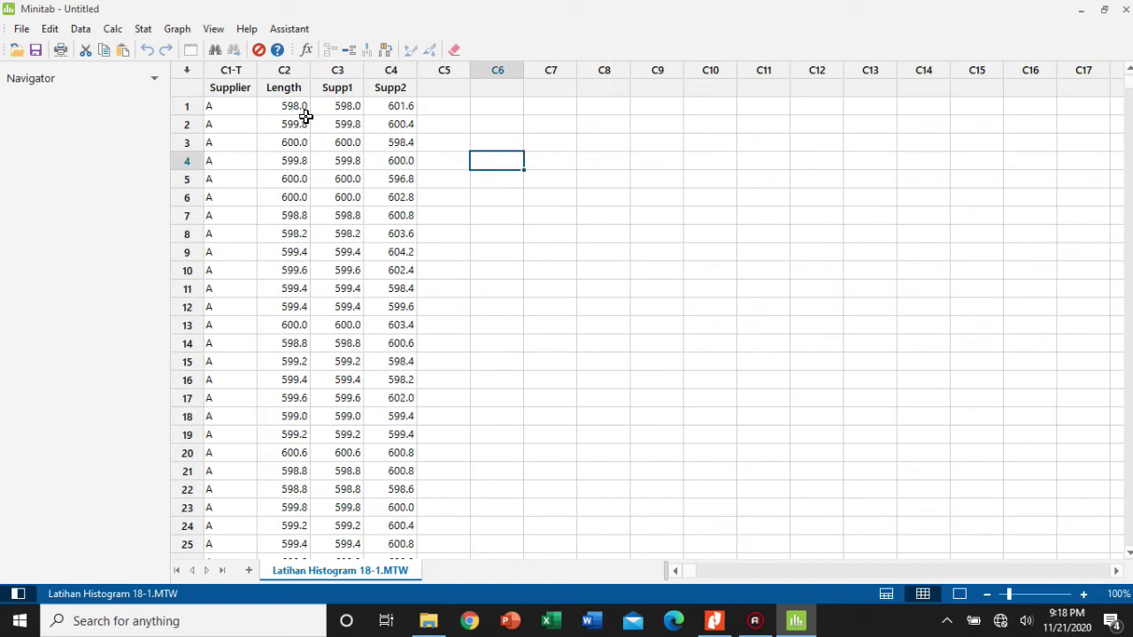
Review the Supplier codes and Length values from the first row to the end of the data, and return to the first row.
{"action": "left_click", "coordinate": [233, 119]}
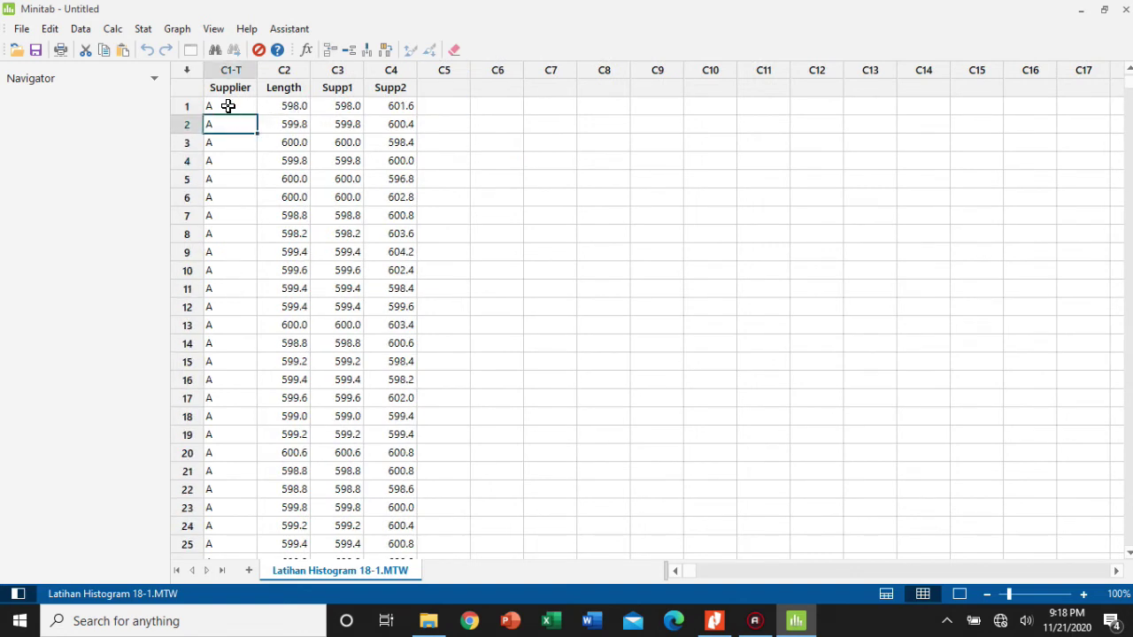
{"action": "left_click", "coordinate": [228, 106]}
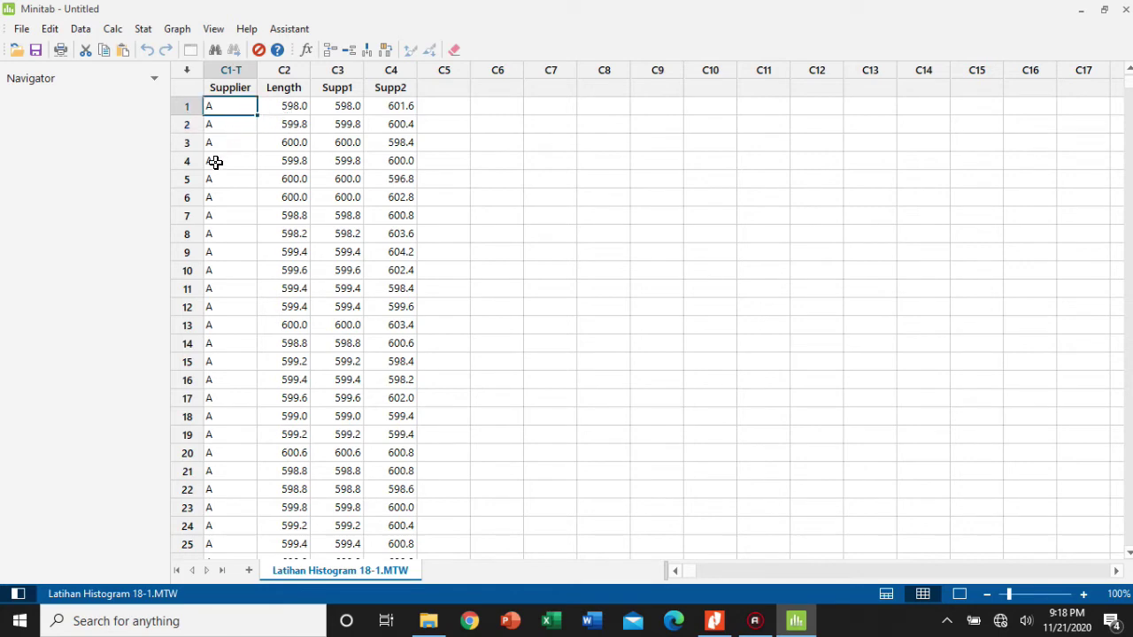
{"action": "scroll", "coordinate": [215, 213], "scroll_direction": "down", "scroll_amount": 4}
{"action": "scroll", "coordinate": [215, 212], "scroll_direction": "down", "scroll_amount": 1}
{"action": "scroll", "coordinate": [215, 213], "scroll_direction": "down", "scroll_amount": 20}
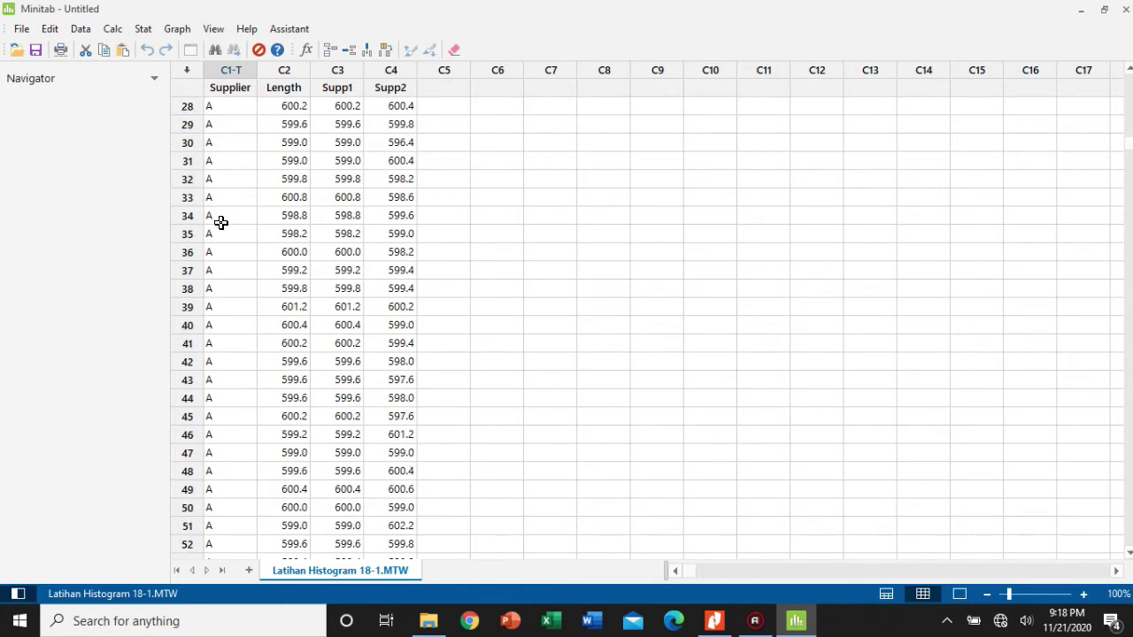
{"action": "scroll", "coordinate": [220, 277], "scroll_direction": "down", "scroll_amount": 1}
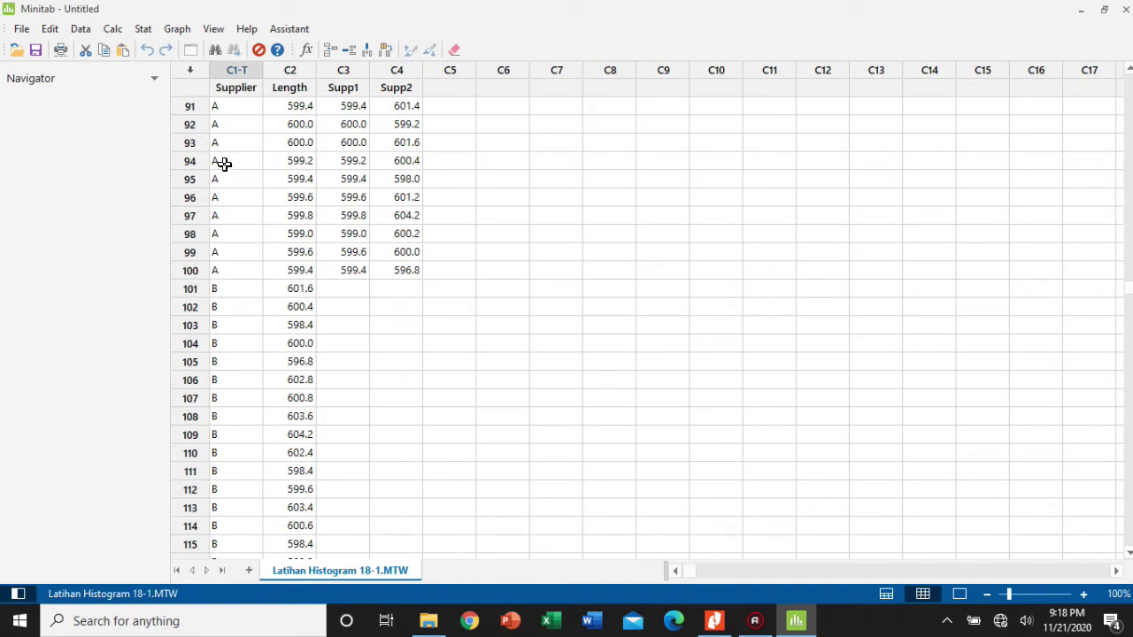
{"action": "scroll", "coordinate": [221, 389], "scroll_direction": "down", "scroll_amount": 20}
{"action": "scroll", "coordinate": [221, 397], "scroll_direction": "down", "scroll_amount": 13}
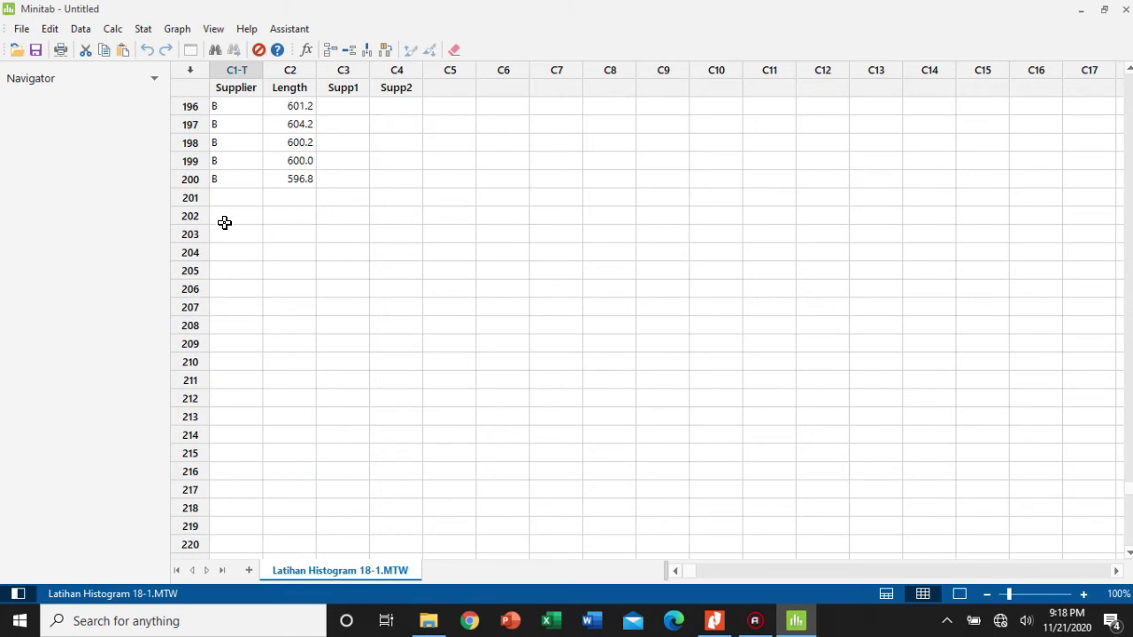
{"action": "scroll", "coordinate": [221, 208], "scroll_direction": "up", "scroll_amount": 6}
{"action": "scroll", "coordinate": [215, 292], "scroll_direction": "down", "scroll_amount": 1}
{"action": "scroll", "coordinate": [214, 390], "scroll_direction": "up", "scroll_amount": 16}
{"action": "scroll", "coordinate": [212, 390], "scroll_direction": "up", "scroll_amount": 20}
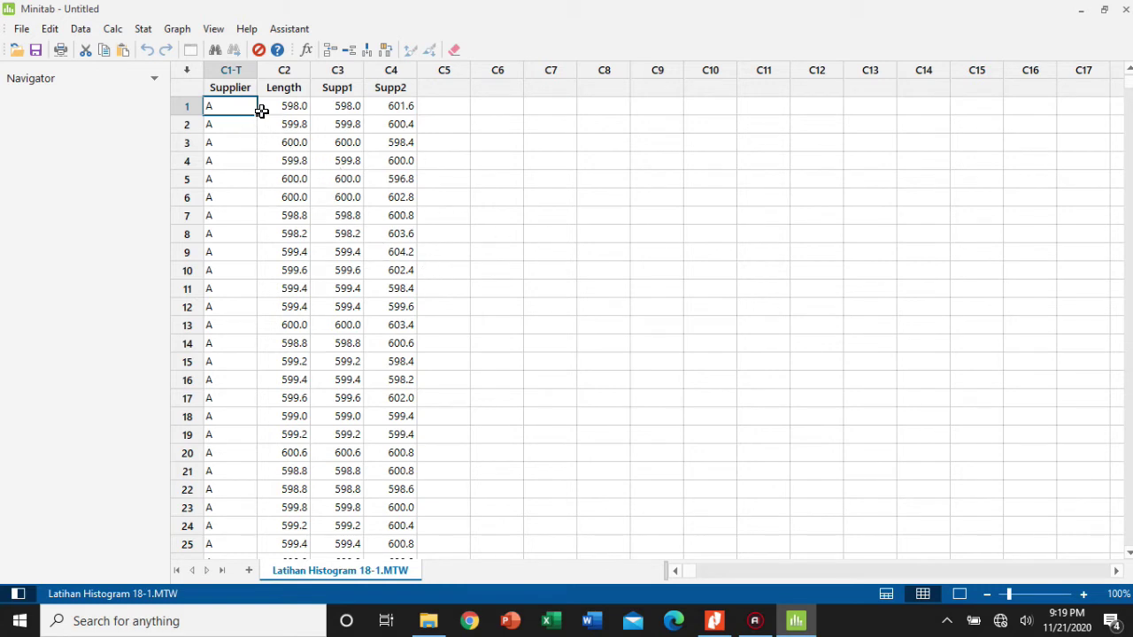
Create a simple histogram of Supp1 and examine its frequency bars in the output-only view.
{"action": "left_click", "coordinate": [177, 30]}
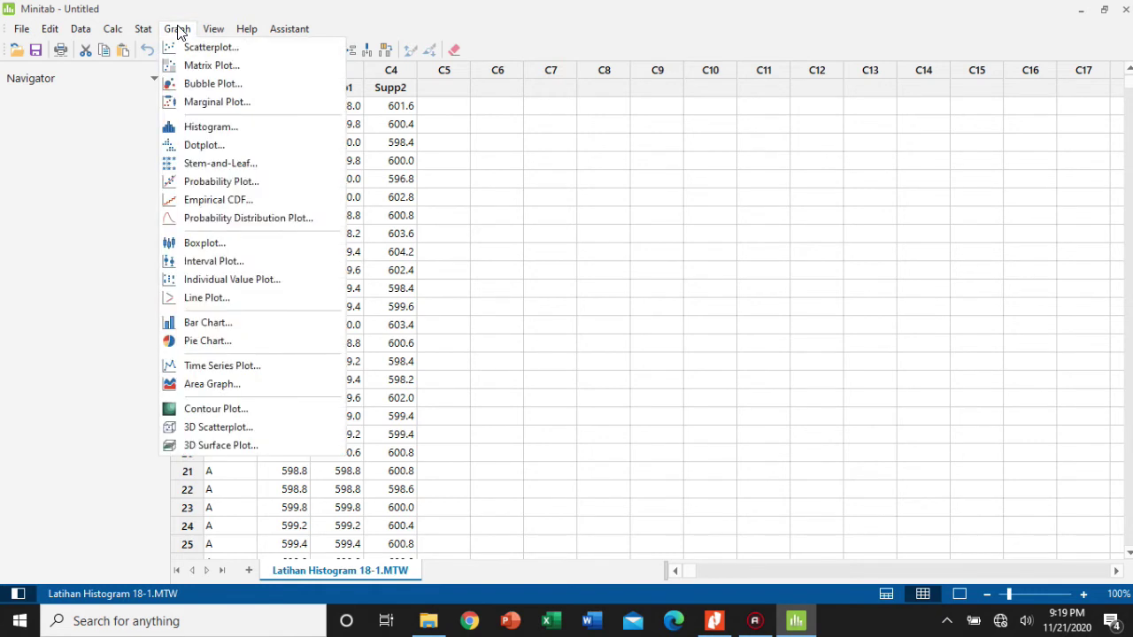
{"action": "left_click", "coordinate": [211, 131]}
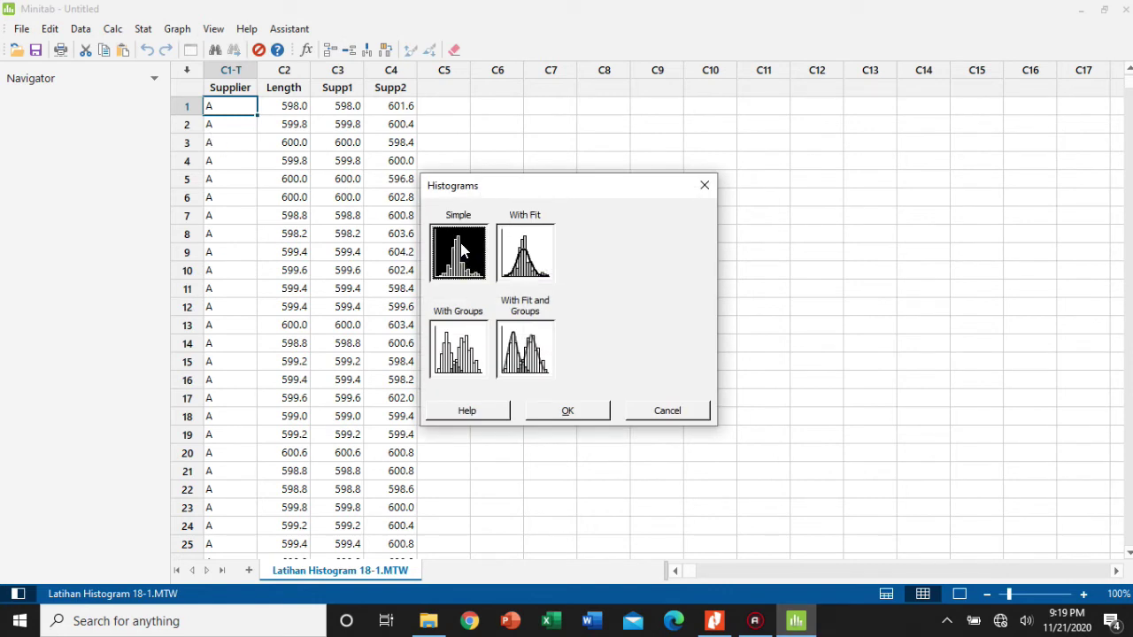
{"action": "left_click", "coordinate": [586, 411]}
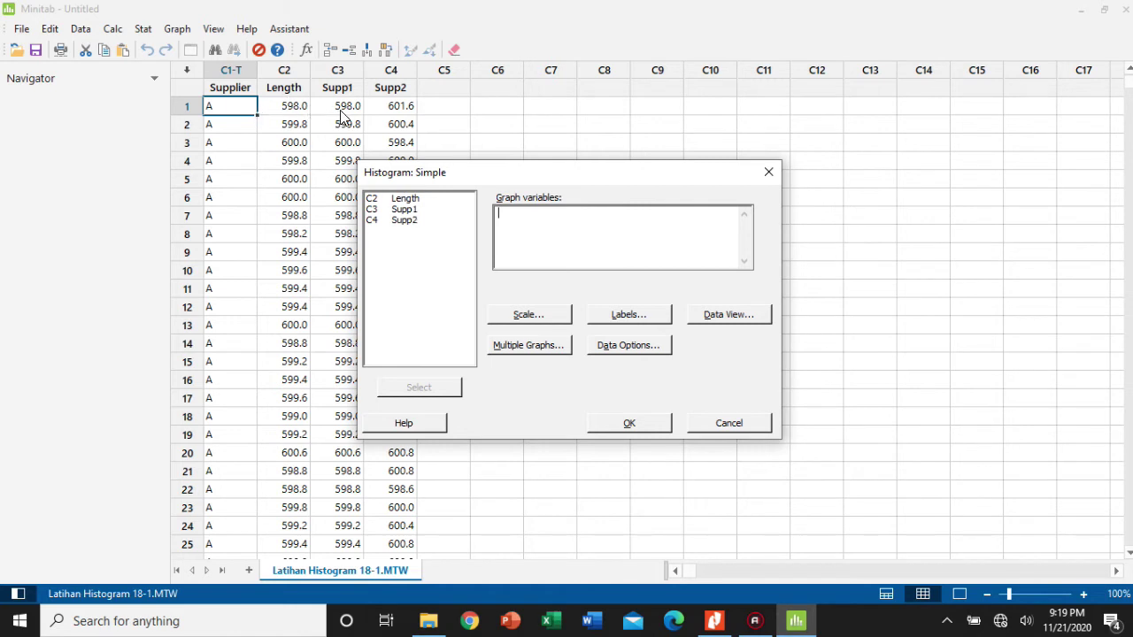
{"action": "left_click", "coordinate": [412, 210]}
{"action": "left_click", "coordinate": [420, 388]}
{"action": "left_click", "coordinate": [667, 423]}
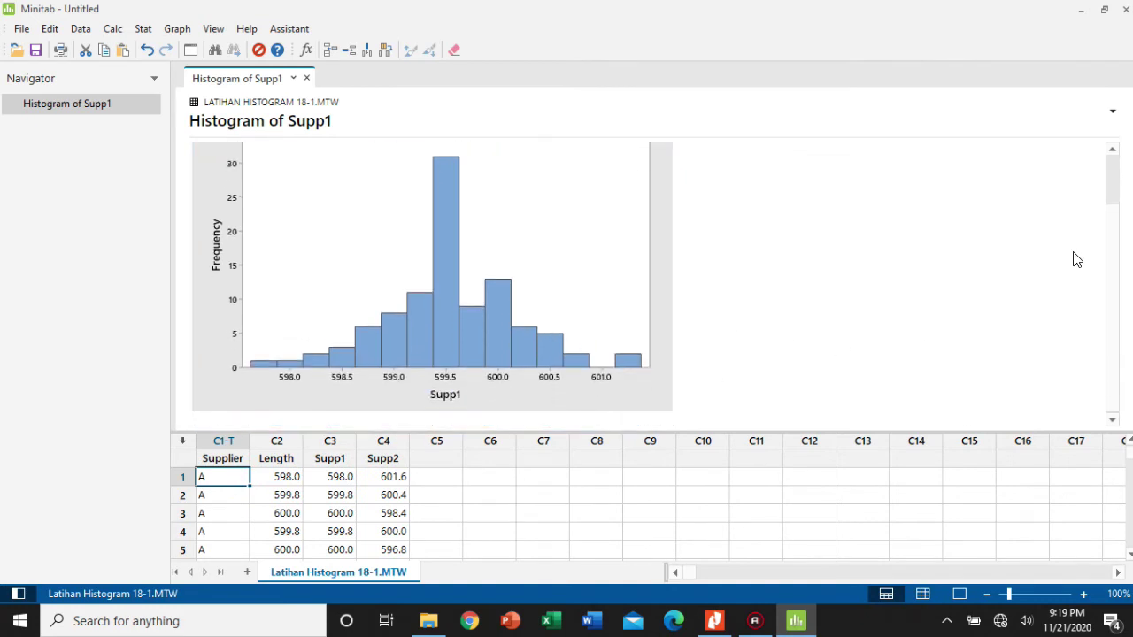
{"action": "left_click", "coordinate": [959, 593]}
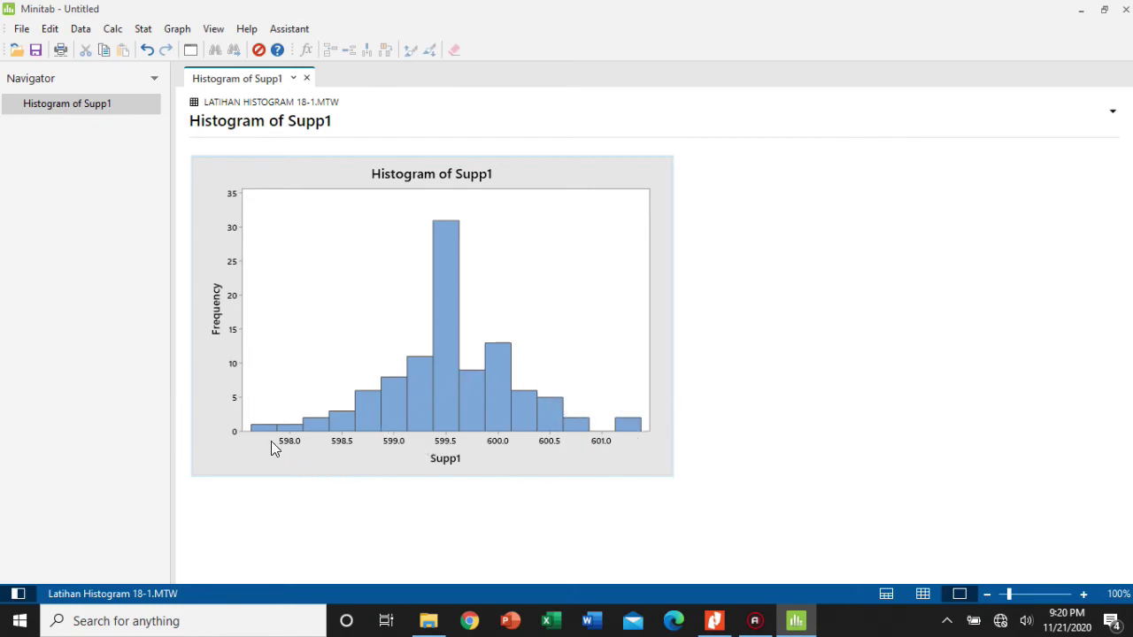
{"action": "mouse_move", "coordinate": [290, 429]}
{"action": "mouse_move", "coordinate": [449, 299]}
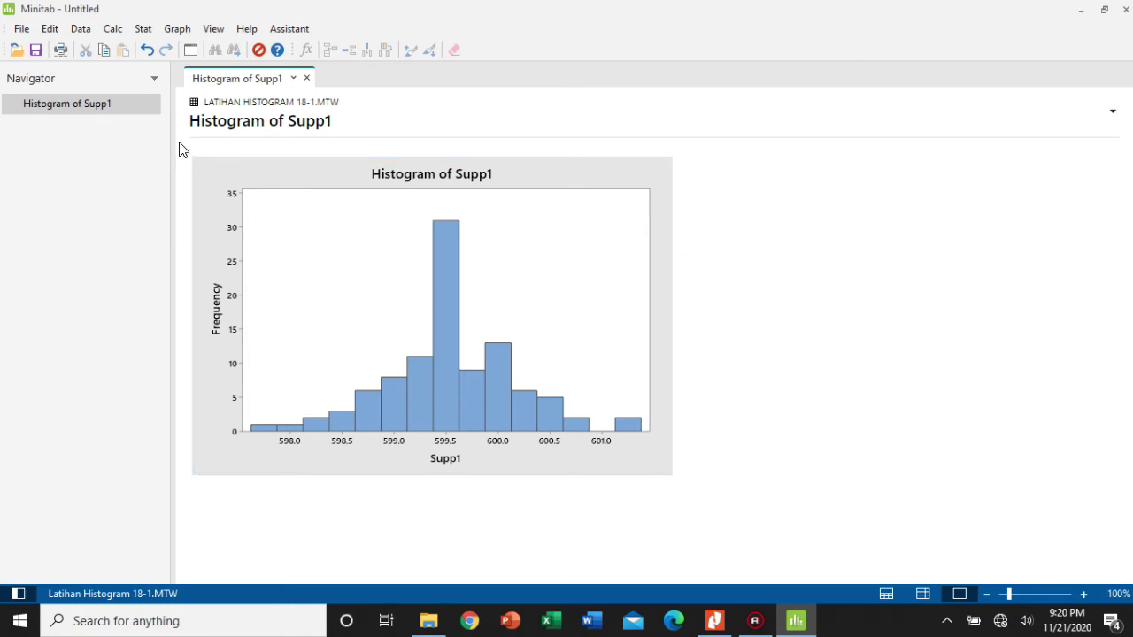
Create a histogram with a normal fit for Length and show the whole graph in the output-only view.
{"action": "left_click", "coordinate": [922, 594]}
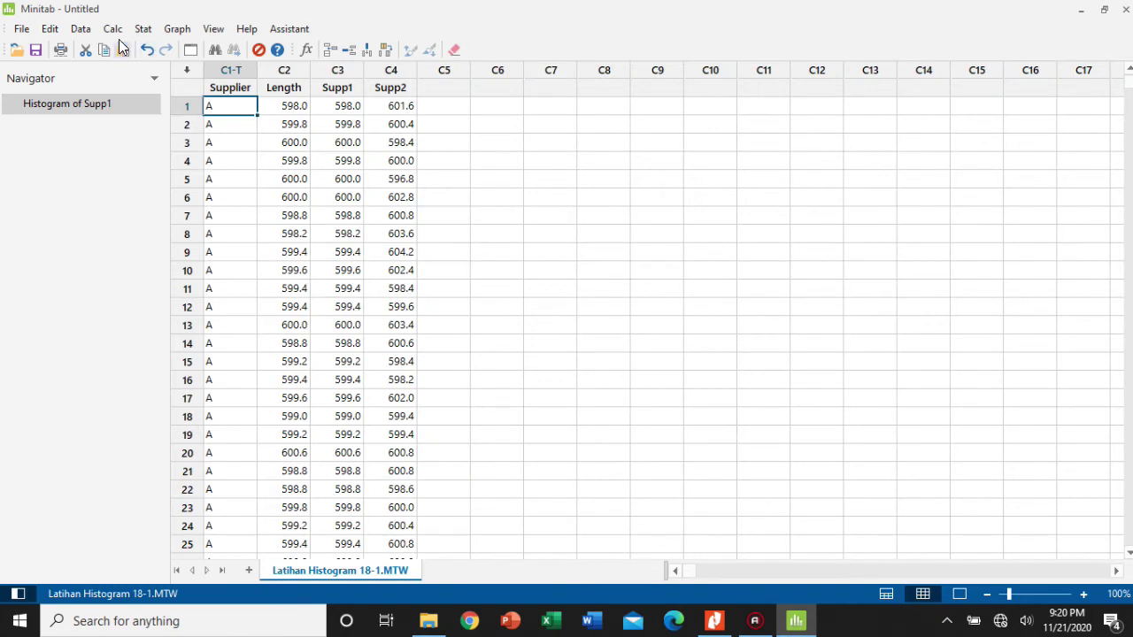
{"action": "left_click", "coordinate": [172, 30]}
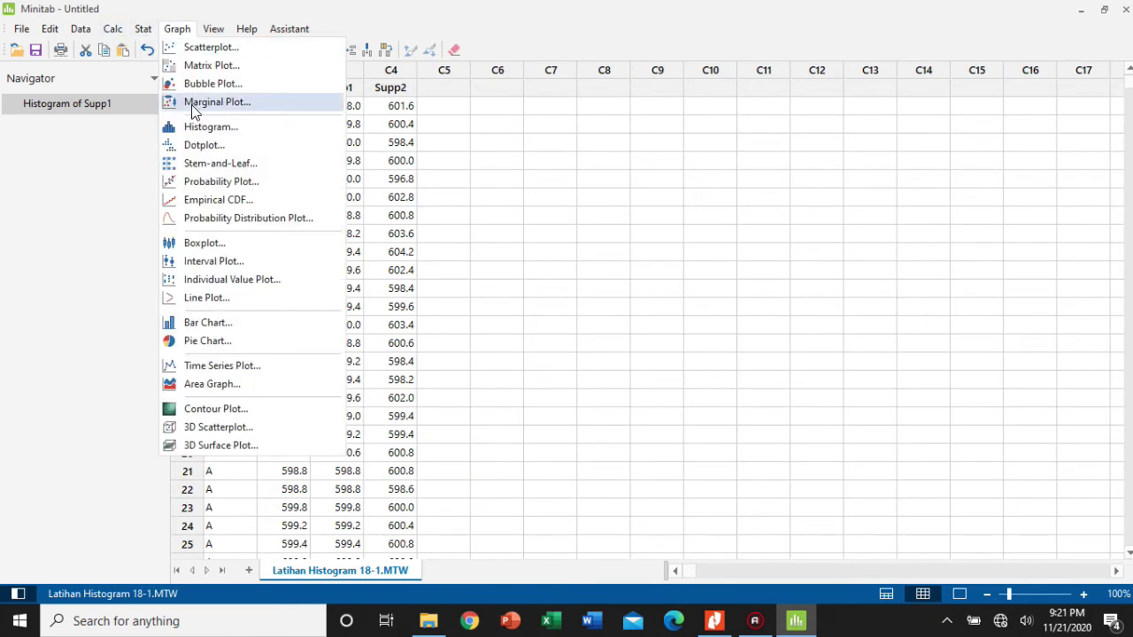
{"action": "left_click", "coordinate": [201, 128]}
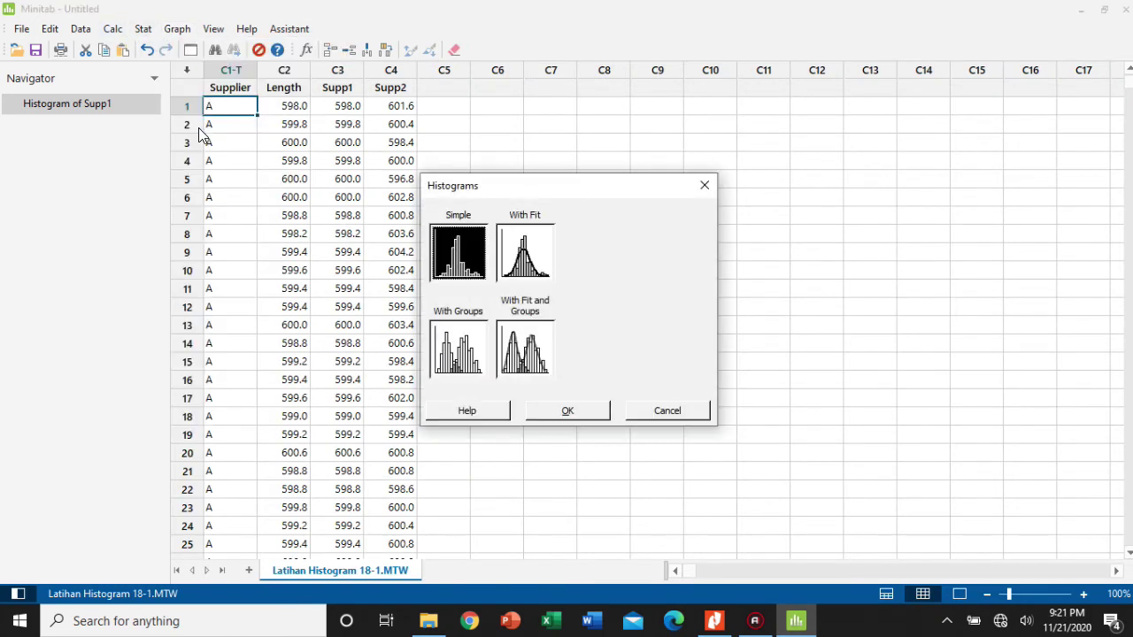
{"action": "left_click", "coordinate": [535, 274]}
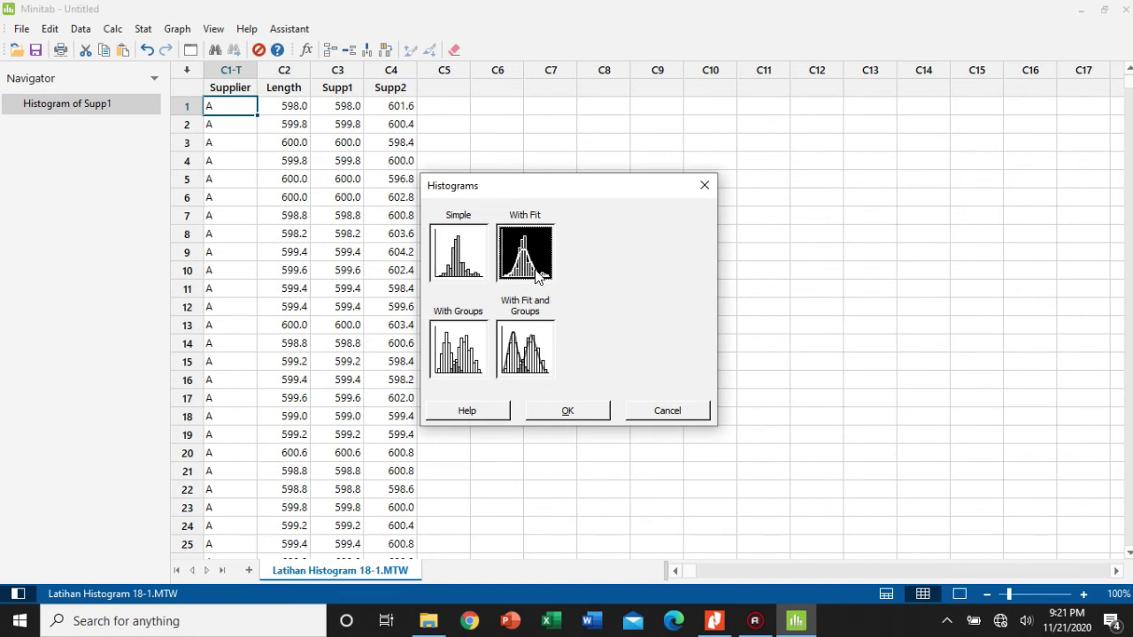
{"action": "left_click", "coordinate": [571, 412]}
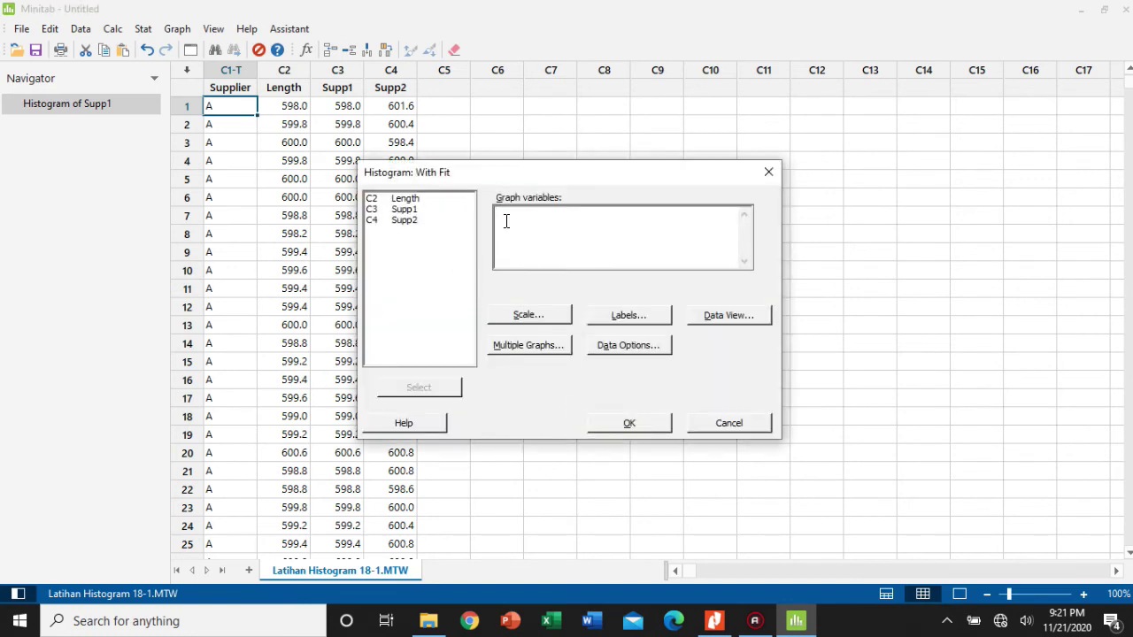
{"action": "left_click", "coordinate": [407, 212]}
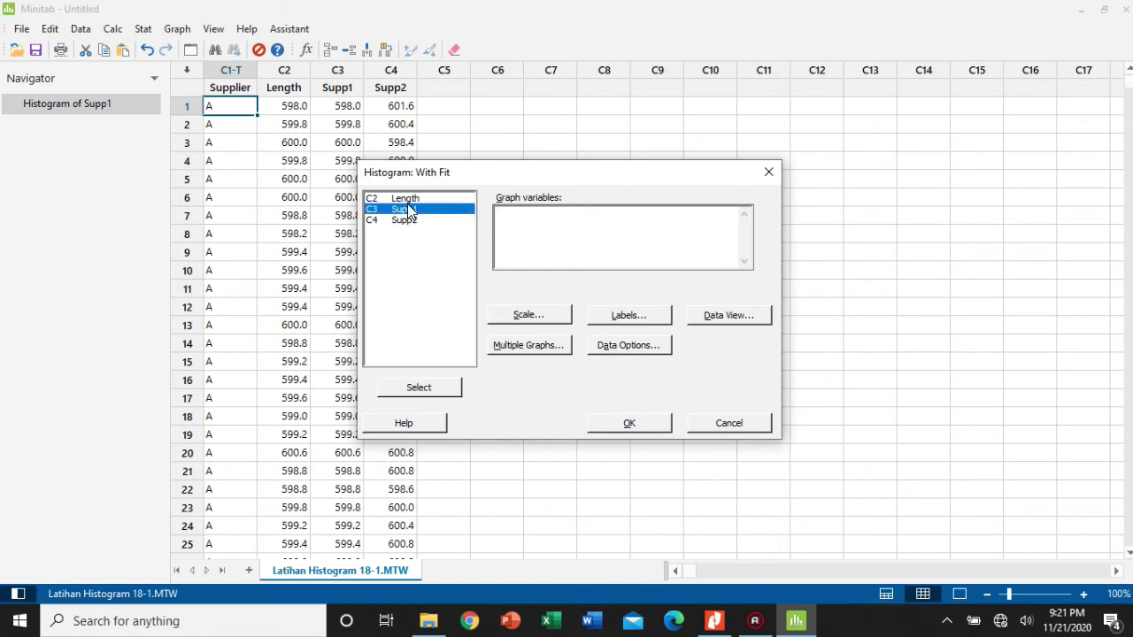
{"action": "left_click", "coordinate": [409, 200]}
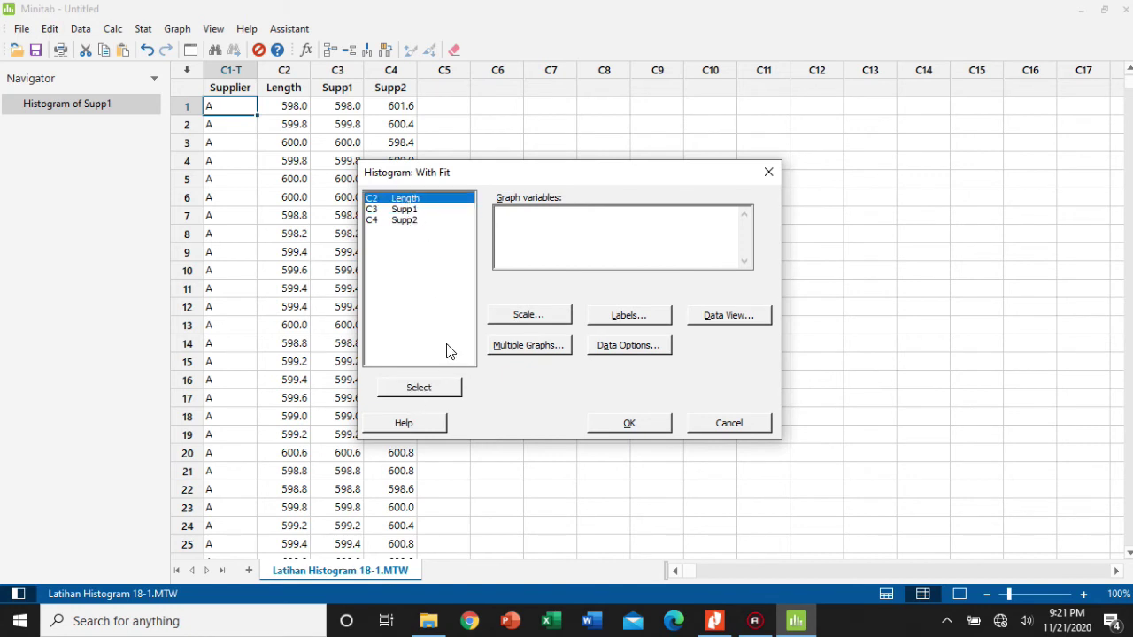
{"action": "left_click", "coordinate": [423, 391]}
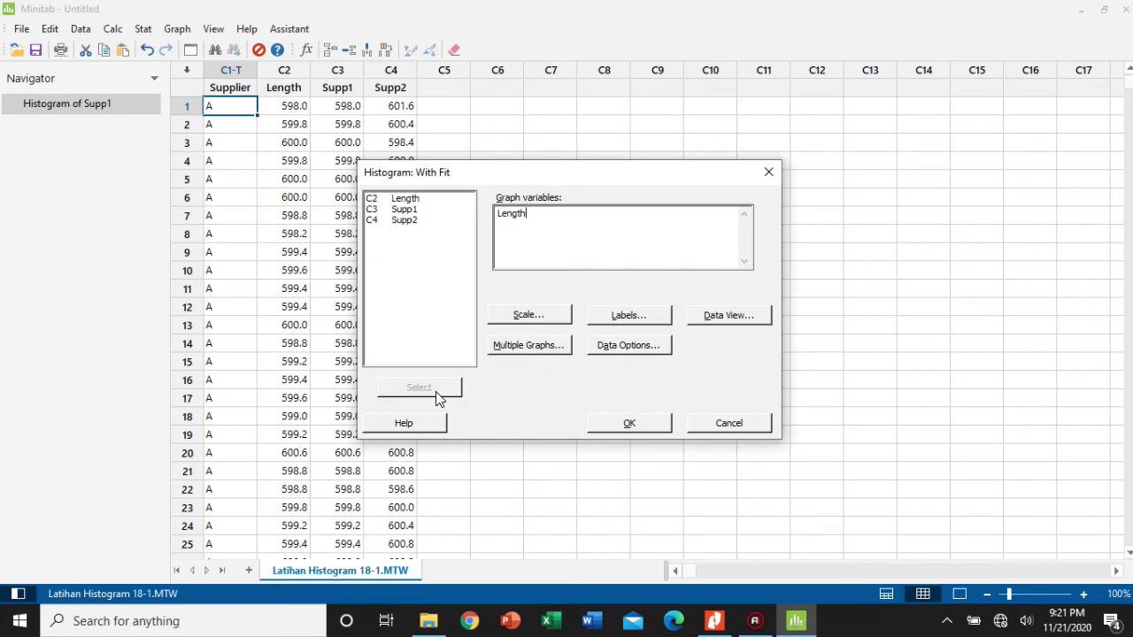
{"action": "left_click", "coordinate": [625, 422]}
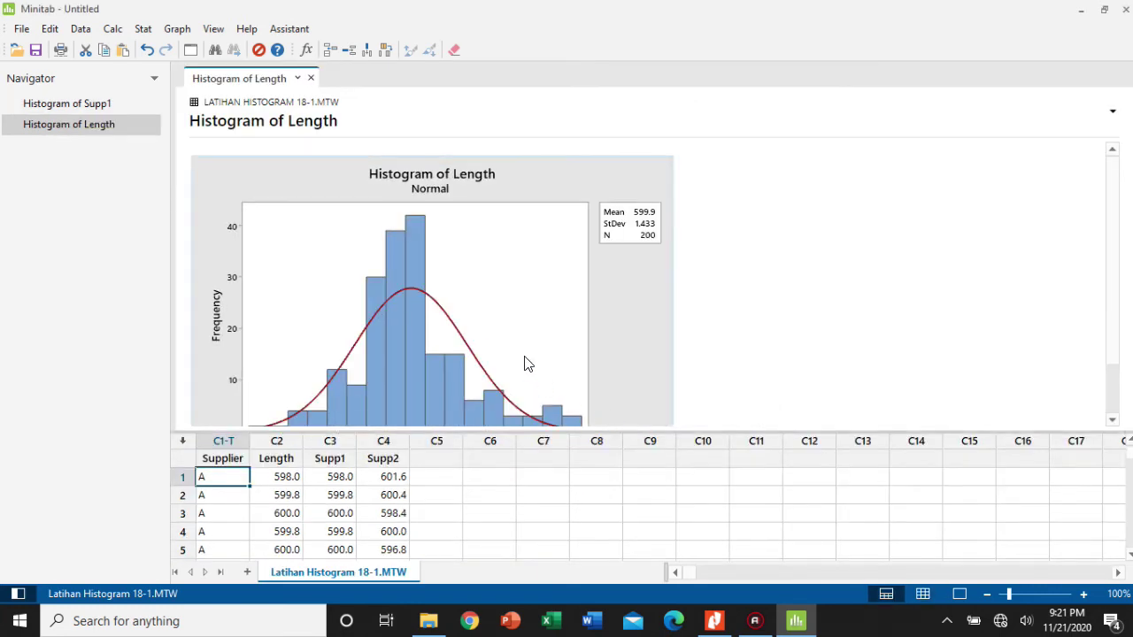
{"action": "scroll", "coordinate": [524, 363], "scroll_direction": "down", "scroll_amount": 2}
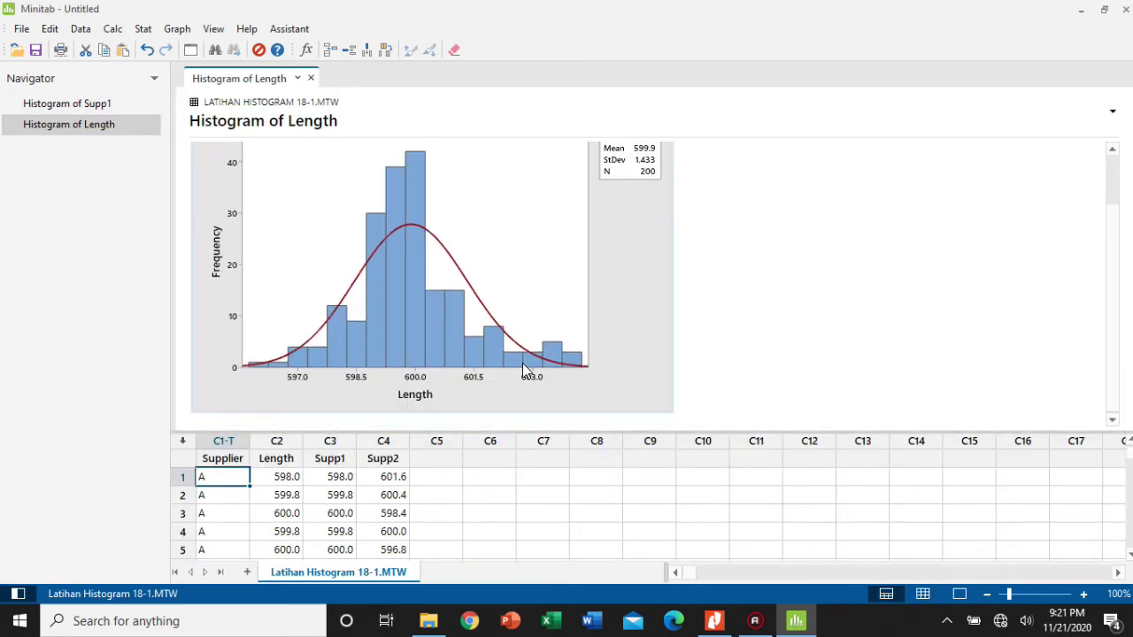
{"action": "left_click", "coordinate": [959, 593]}
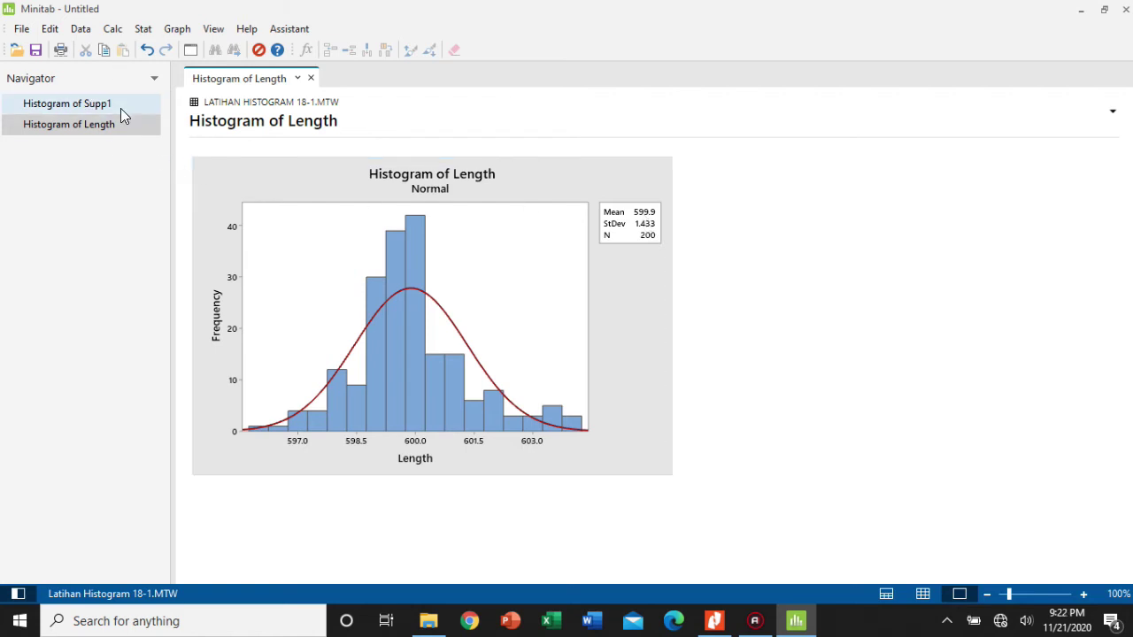
Examine the Supplier and Length columns in the data-only view from the first row down past row 100.
{"action": "left_click", "coordinate": [174, 29]}
{"action": "left_click", "coordinate": [769, 210]}
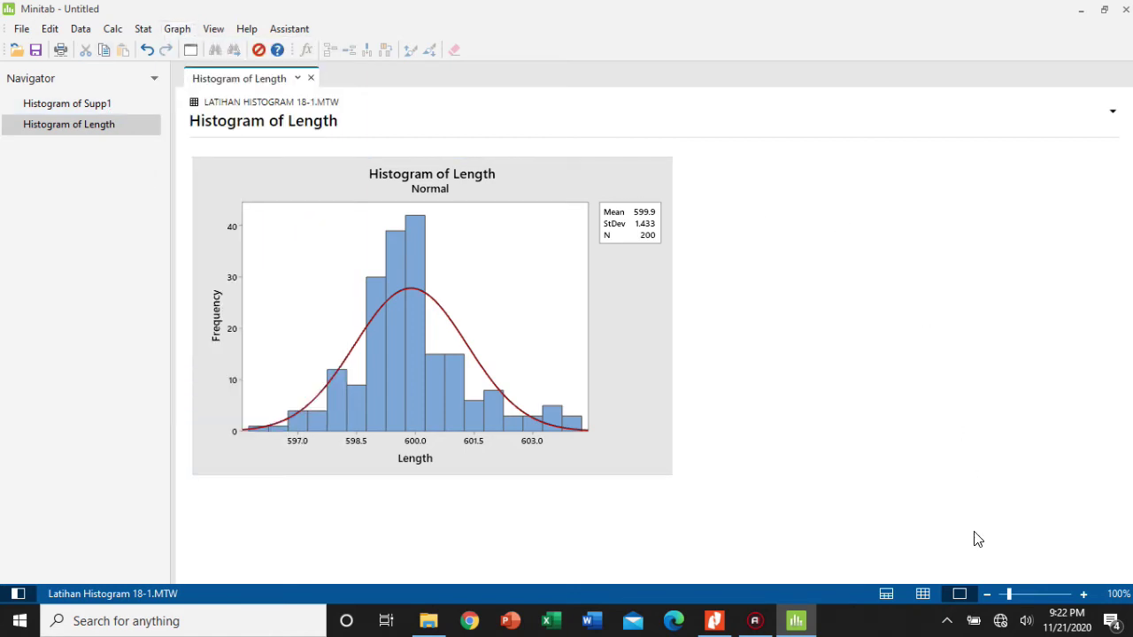
{"action": "left_click", "coordinate": [922, 597]}
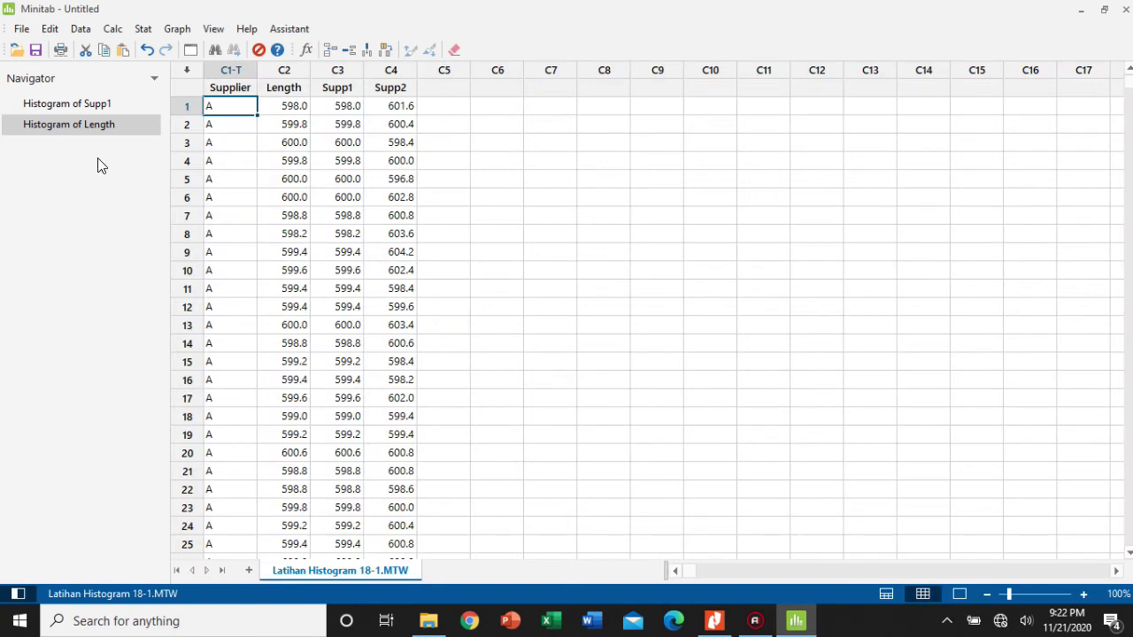
{"action": "scroll", "coordinate": [239, 177], "scroll_direction": "down", "scroll_amount": 9}
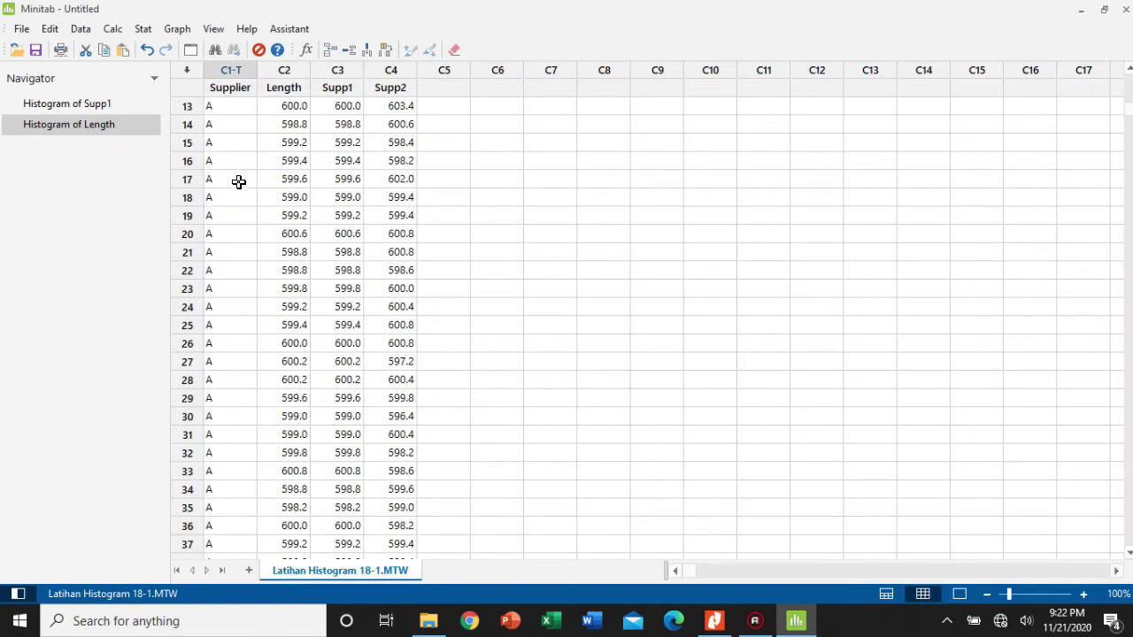
{"action": "scroll", "coordinate": [225, 267], "scroll_direction": "down", "scroll_amount": 20}
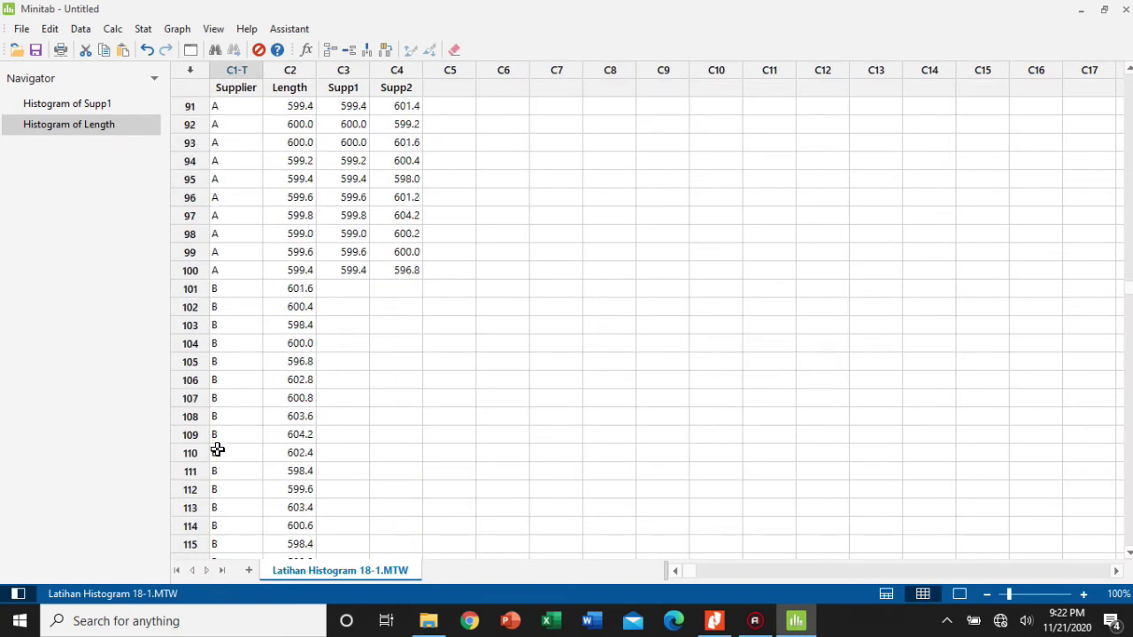
Create a With Fit and Groups histogram of Length grouped by Supplier, and show it in the output-only view.
{"action": "left_click", "coordinate": [172, 29]}
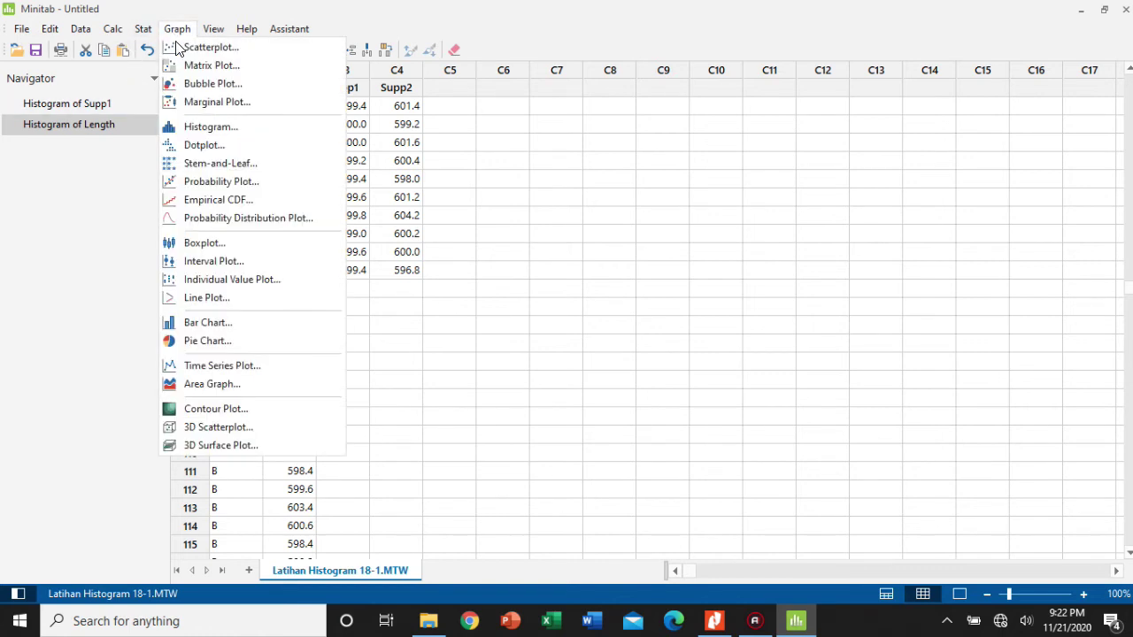
{"action": "left_click", "coordinate": [222, 122]}
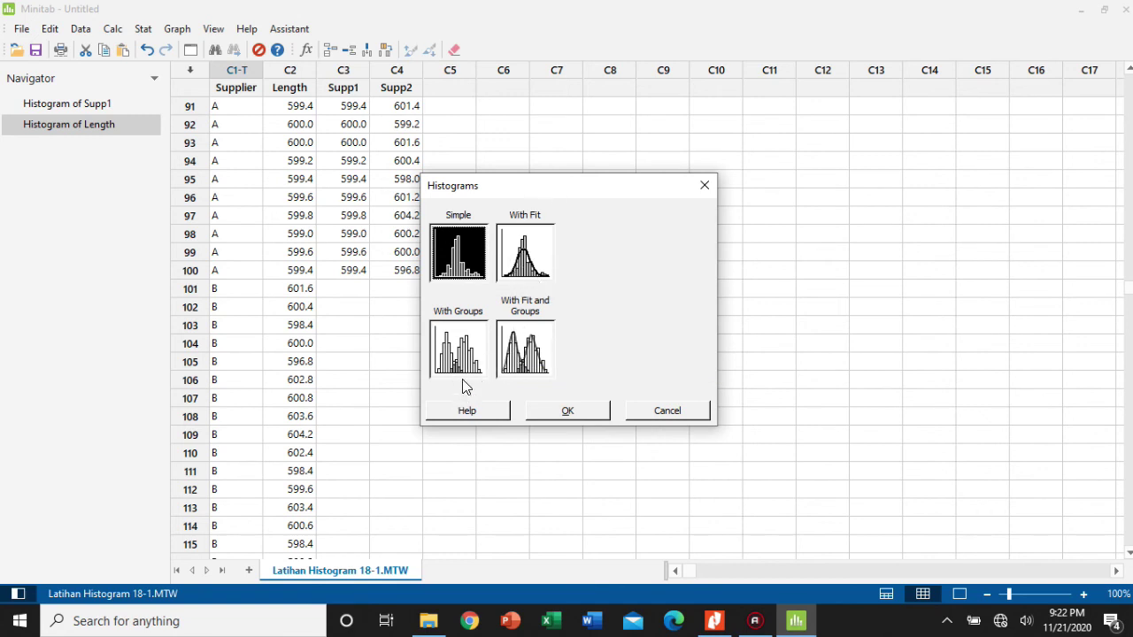
{"action": "left_click", "coordinate": [541, 358]}
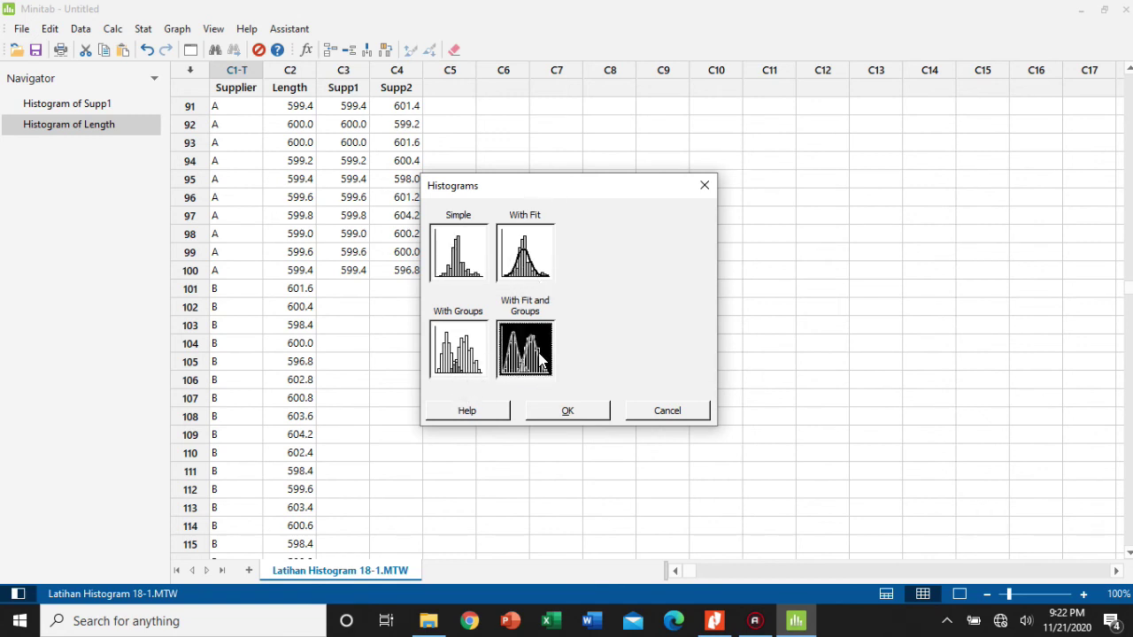
{"action": "left_click", "coordinate": [564, 412]}
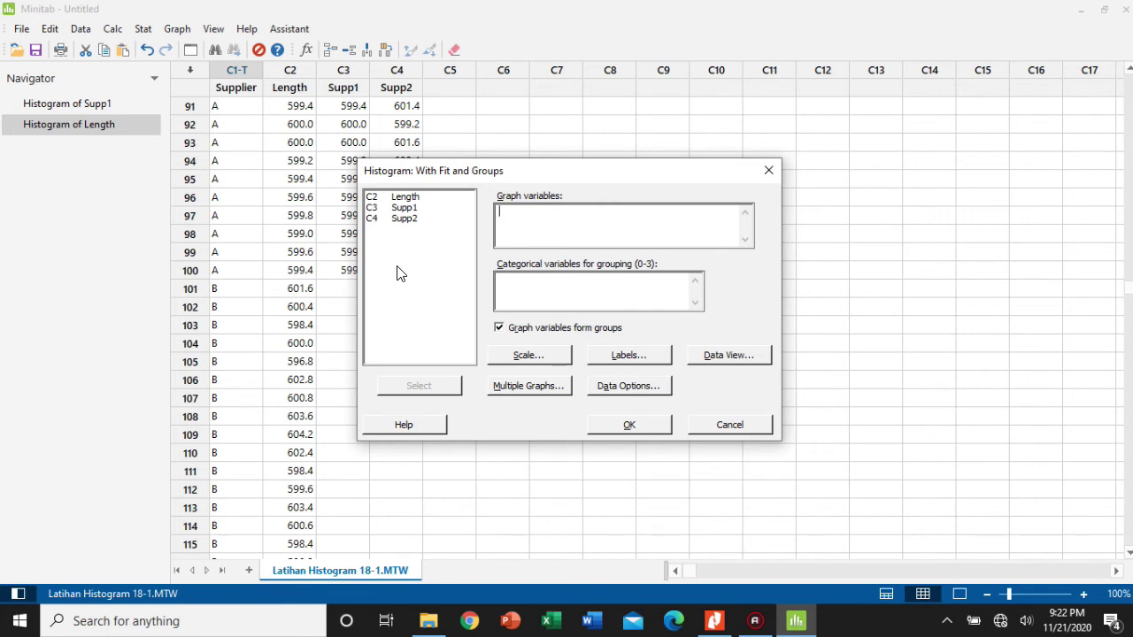
{"action": "left_click", "coordinate": [408, 196]}
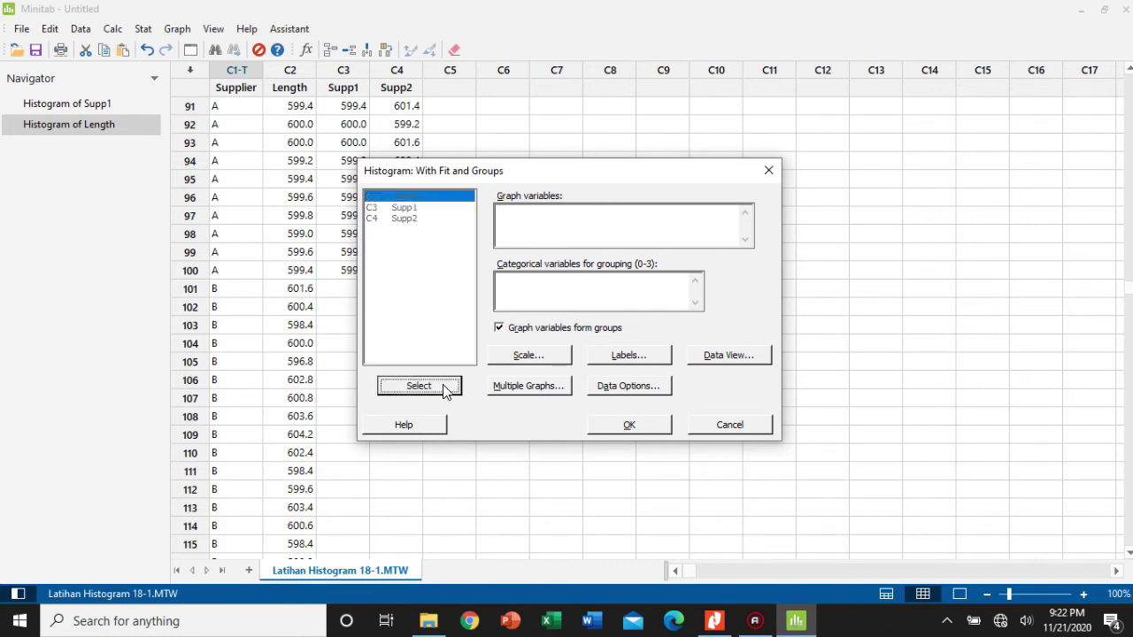
{"action": "left_click", "coordinate": [418, 386]}
{"action": "left_click", "coordinate": [545, 287]}
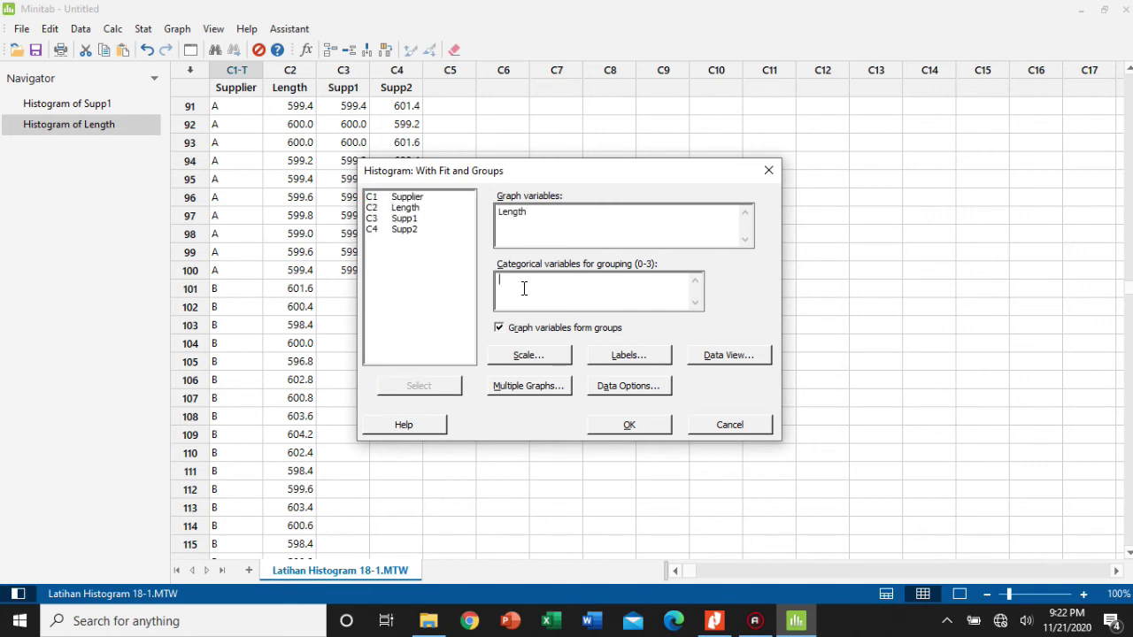
{"action": "left_click", "coordinate": [406, 197]}
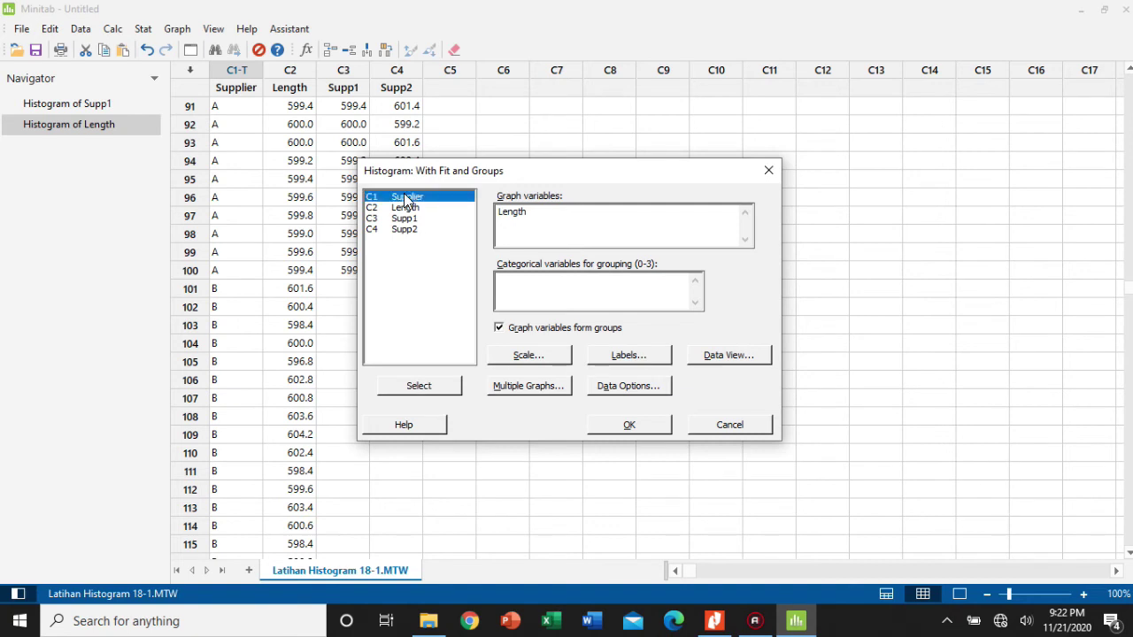
{"action": "left_click", "coordinate": [409, 388]}
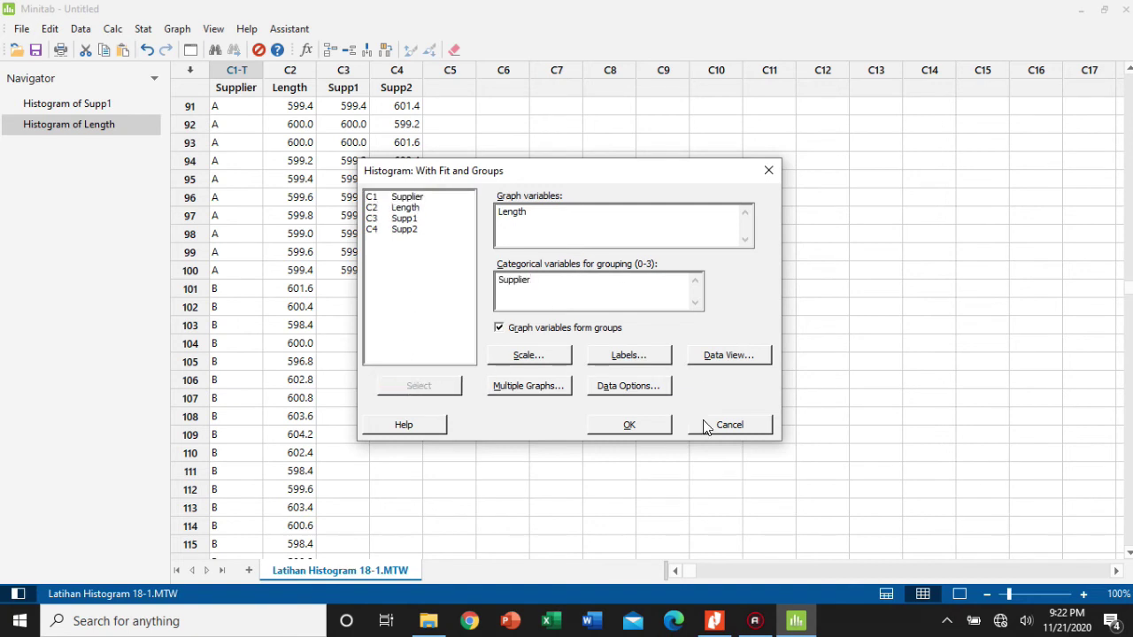
{"action": "left_click", "coordinate": [652, 425]}
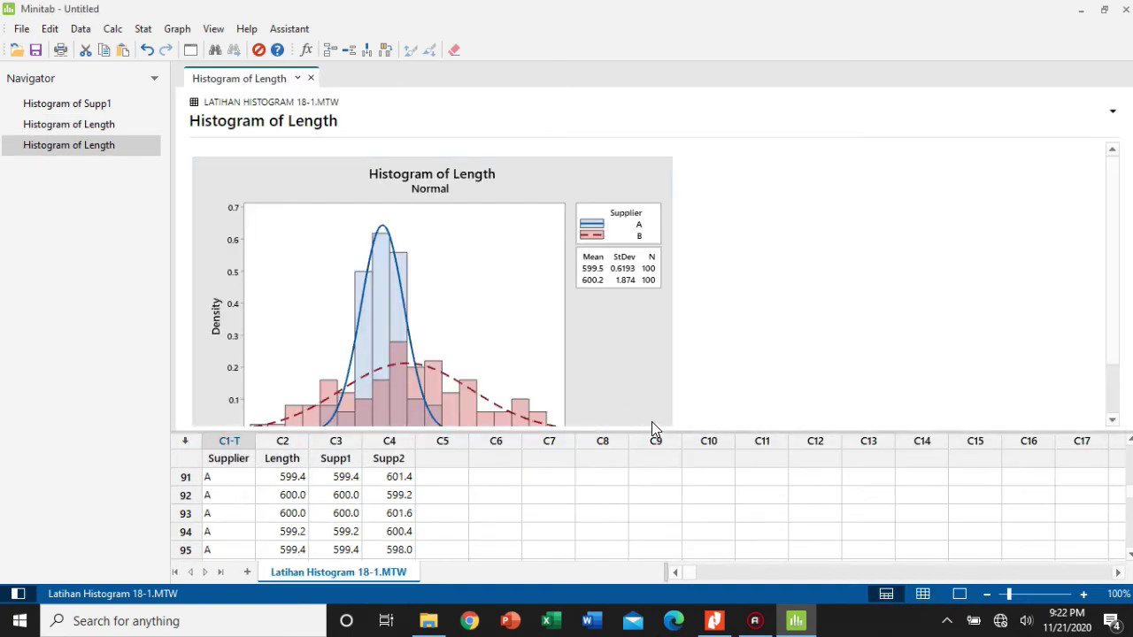
{"action": "scroll", "coordinate": [632, 321], "scroll_direction": "down", "scroll_amount": 3}
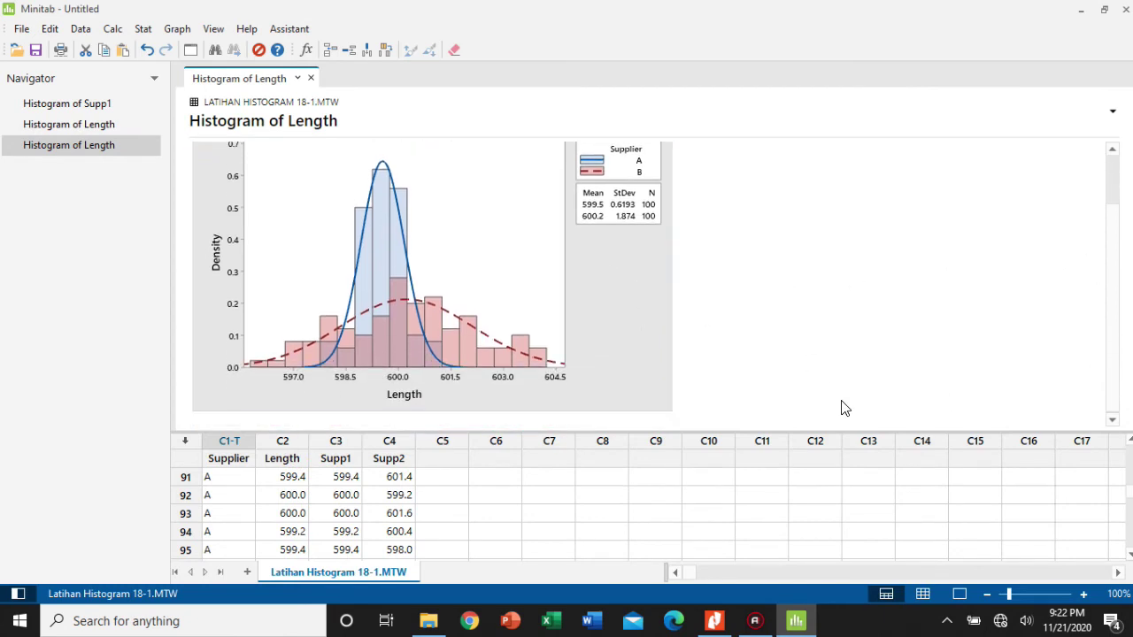
{"action": "left_click", "coordinate": [960, 594]}
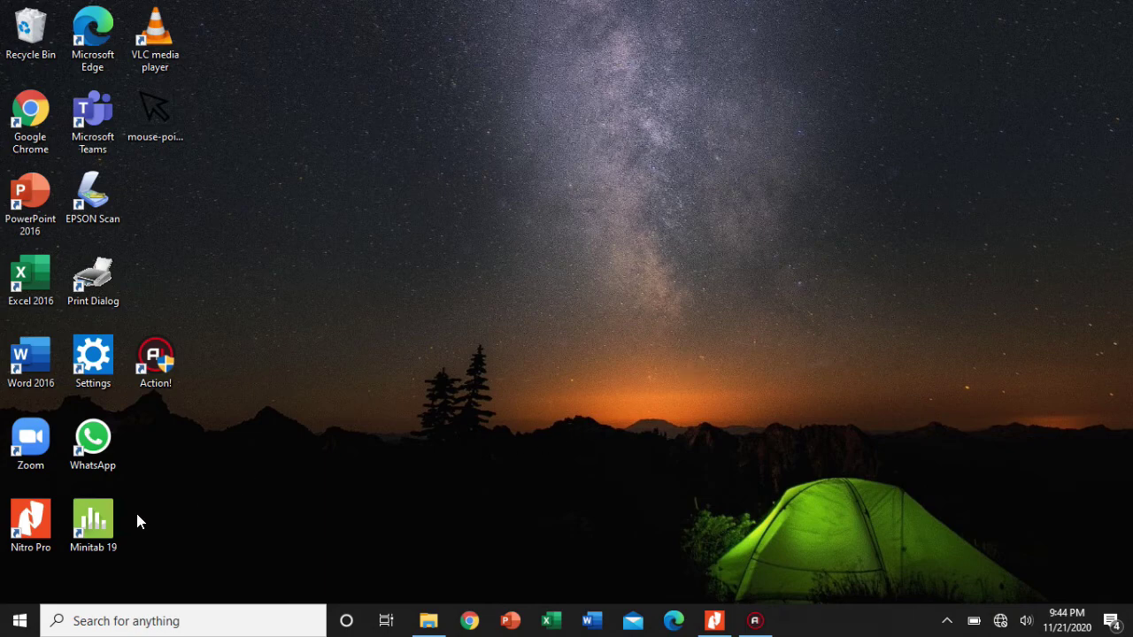
Launch Minitab 19 and open the Latihan Master pareto 18-1 worksheet from drive D, Modul dan Materi, File Latihan Minitab, File Latihan V 18 atau 19.
{"action": "double_click", "coordinate": [111, 512]}
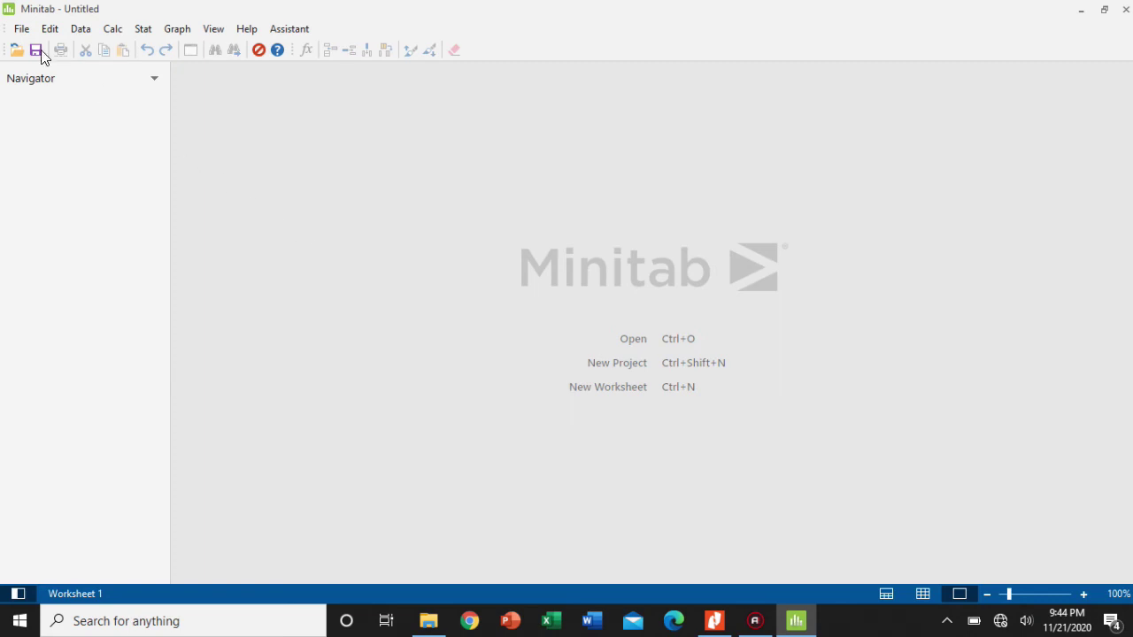
{"action": "left_click", "coordinate": [16, 48]}
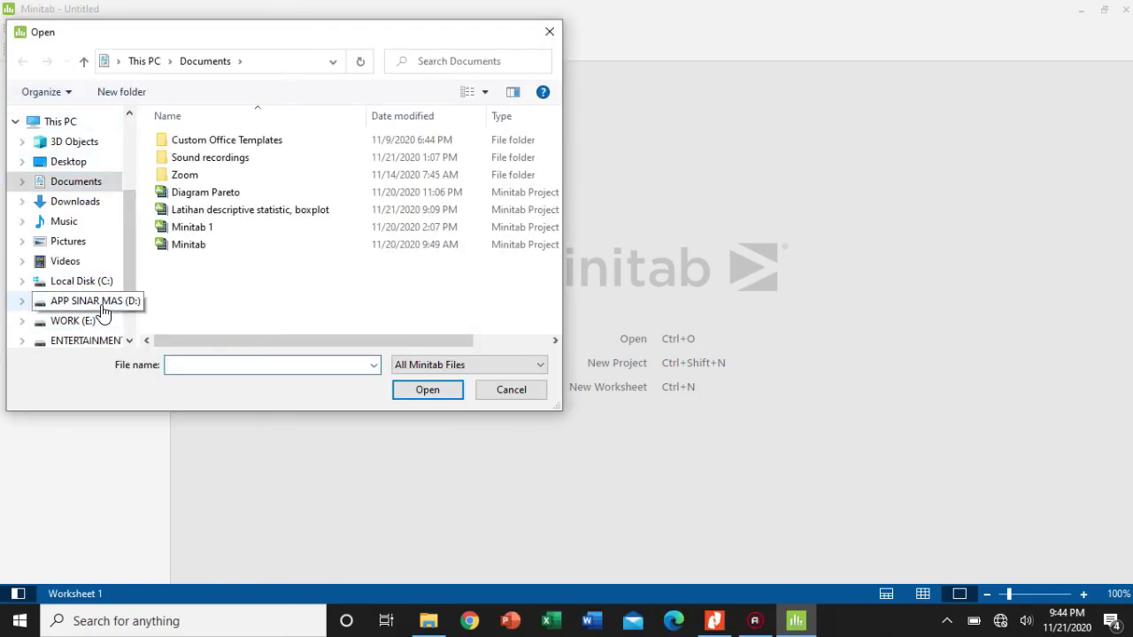
{"action": "left_click", "coordinate": [99, 304]}
{"action": "double_click", "coordinate": [189, 144]}
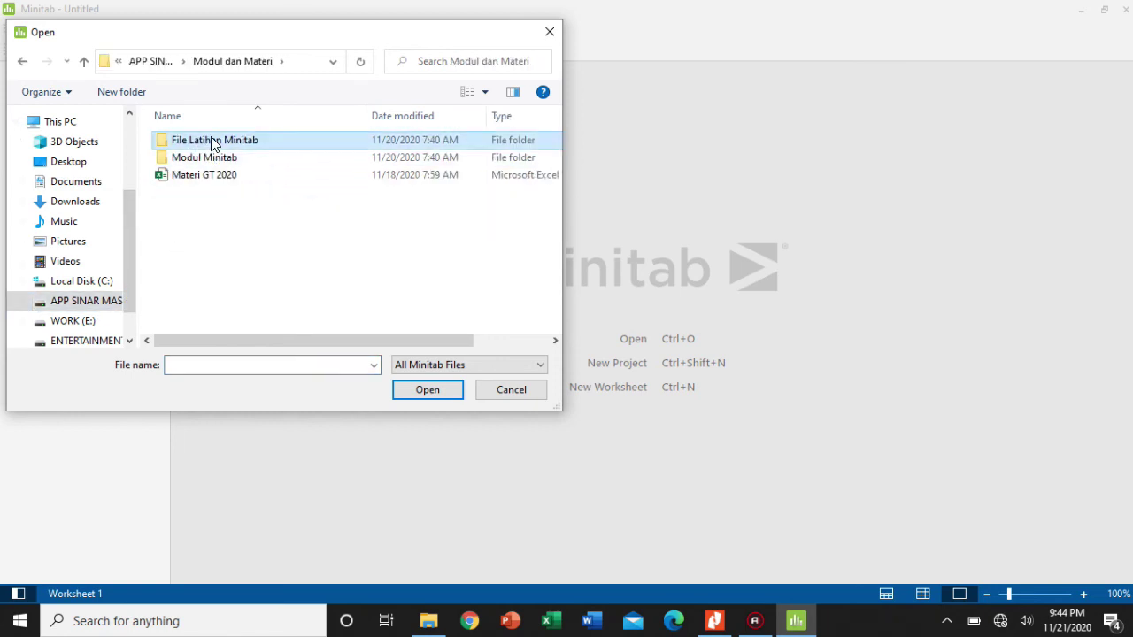
{"action": "double_click", "coordinate": [212, 142]}
{"action": "double_click", "coordinate": [213, 142]}
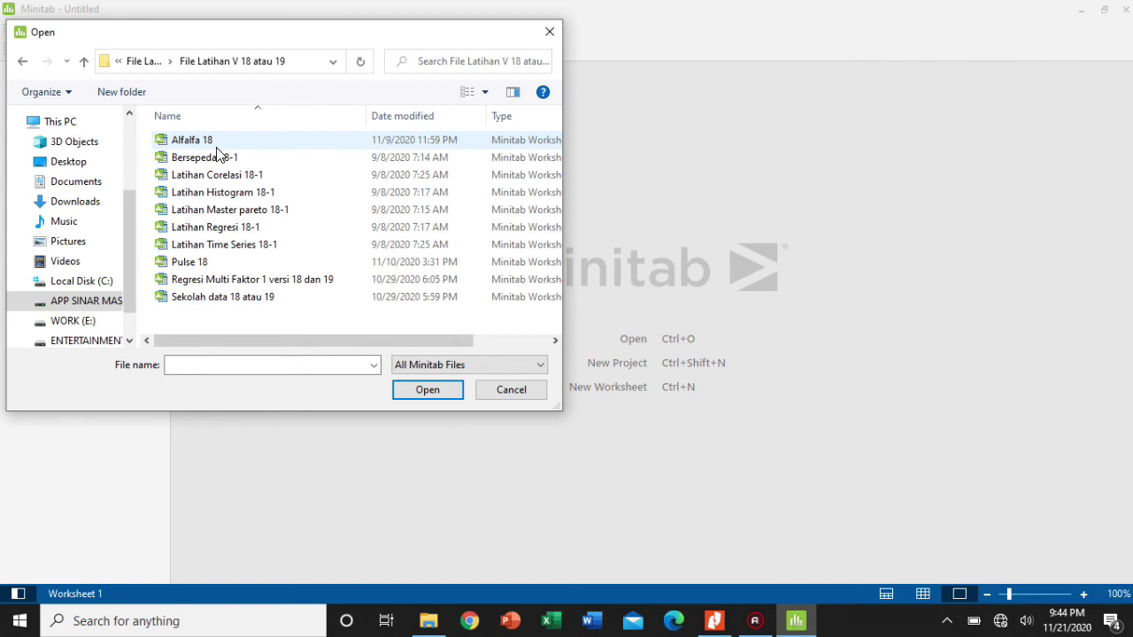
{"action": "left_click", "coordinate": [236, 216]}
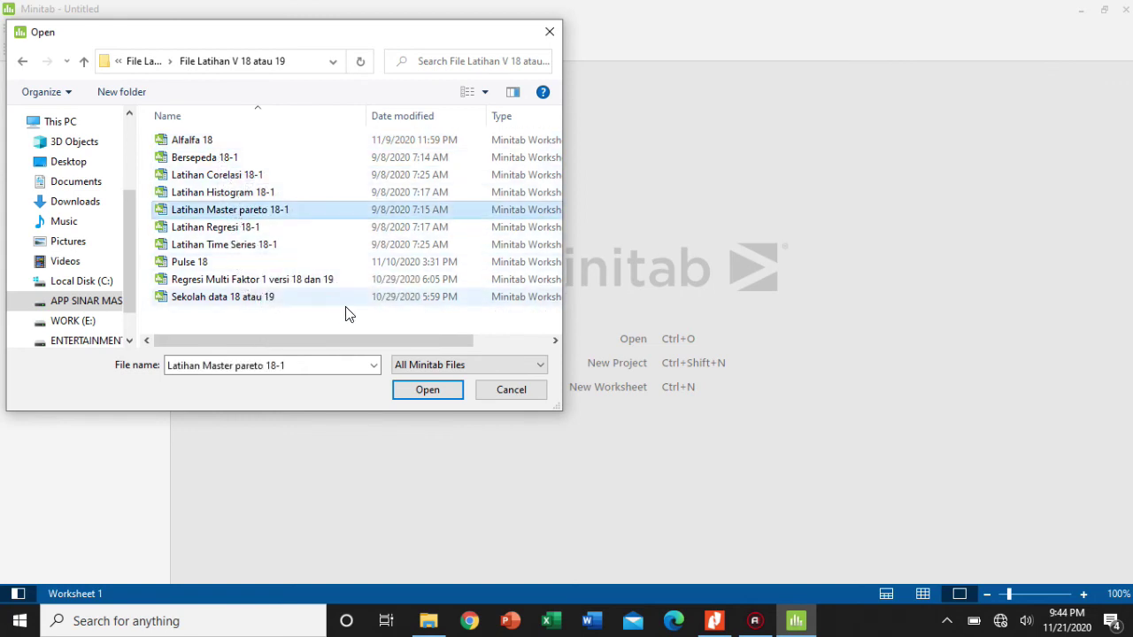
{"action": "left_click", "coordinate": [429, 390]}
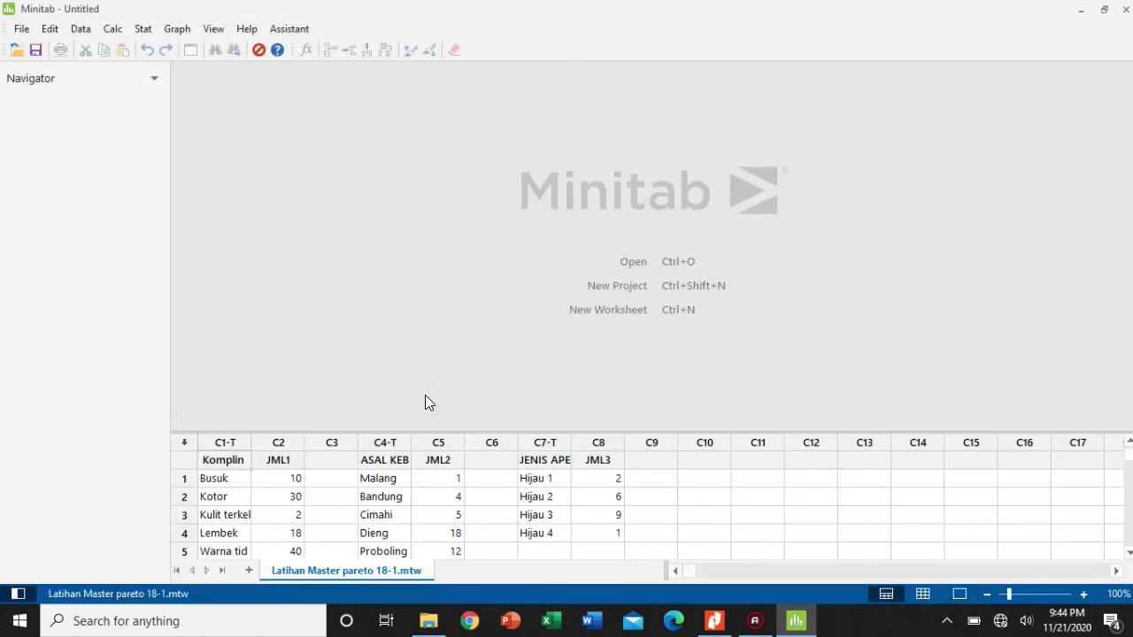
Show the worksheet in the data-only view and widen the complaint, garden origin and apple type columns to fit their full text.
{"action": "left_click", "coordinate": [922, 594]}
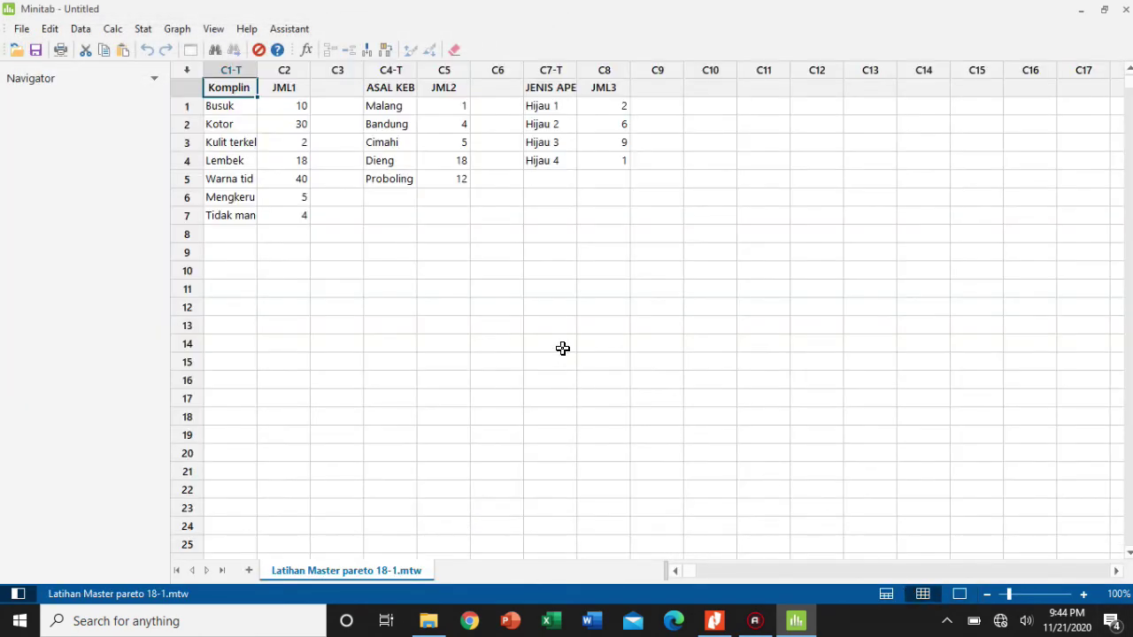
{"action": "left_click_drag", "start_coordinate": [255, 65], "coordinate": [352, 71]}
{"action": "left_click", "coordinate": [610, 312]}
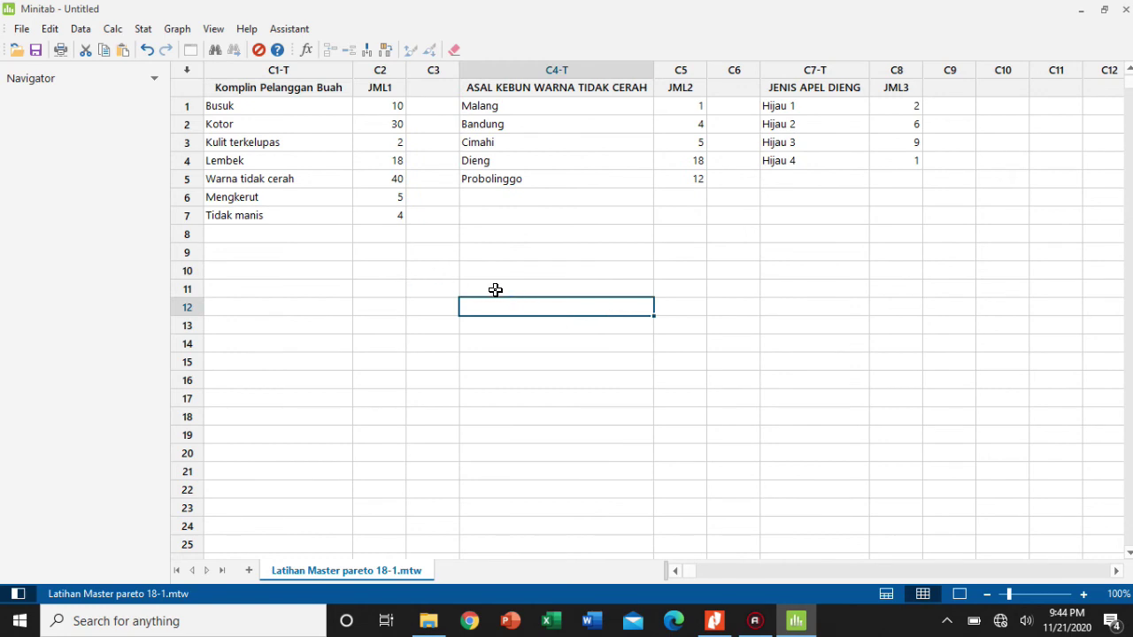
{"action": "left_click", "coordinate": [719, 238]}
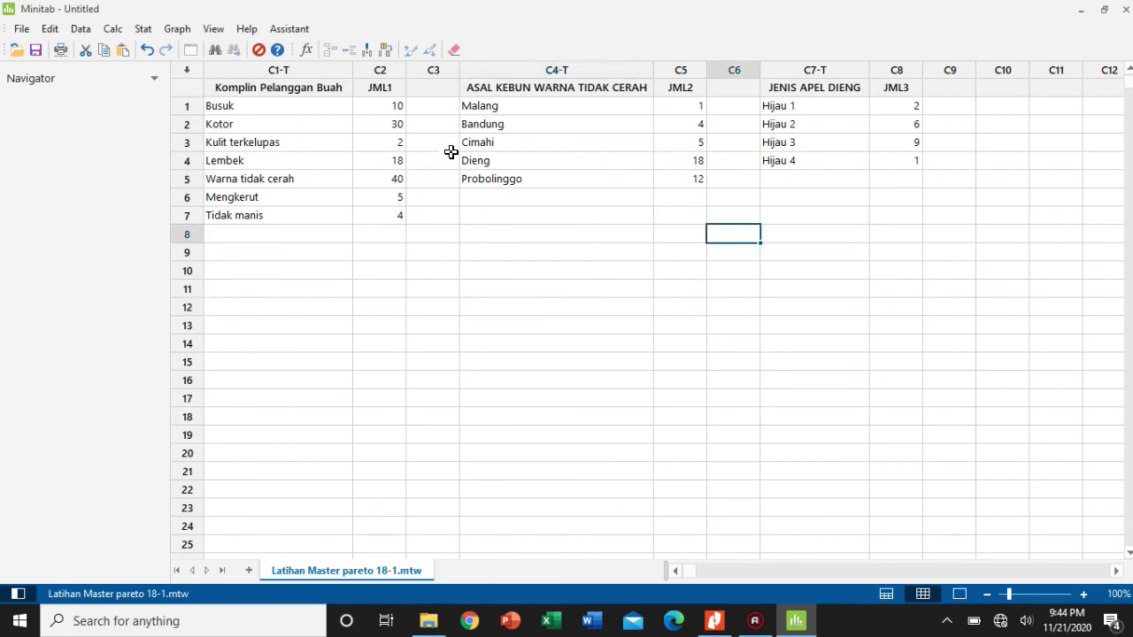
{"action": "left_click", "coordinate": [581, 327]}
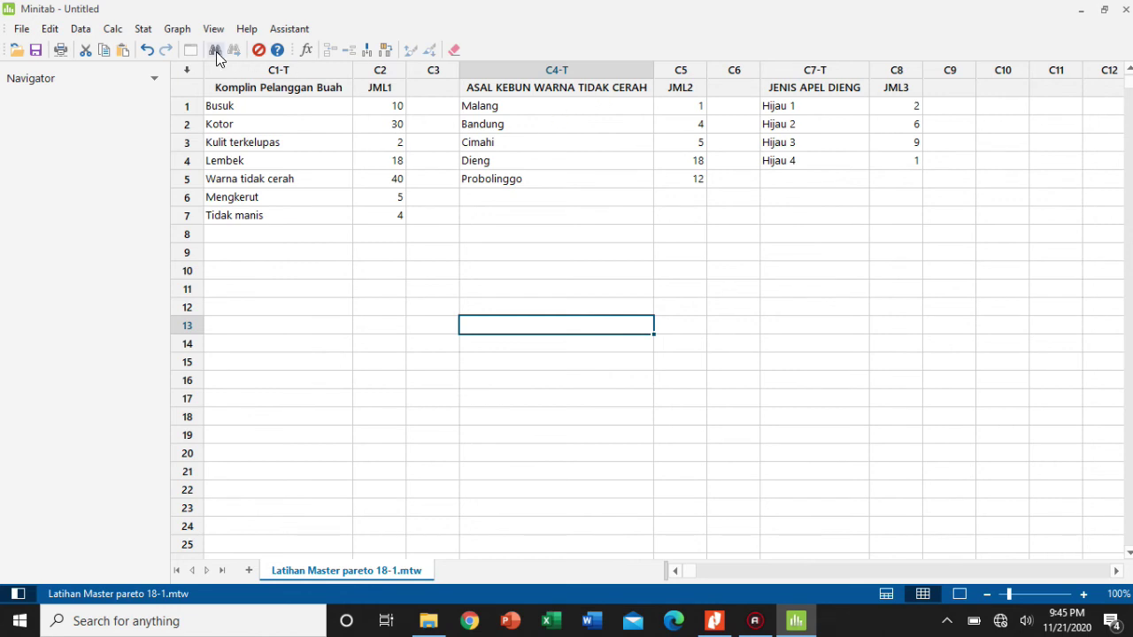
{"action": "left_click", "coordinate": [176, 31]}
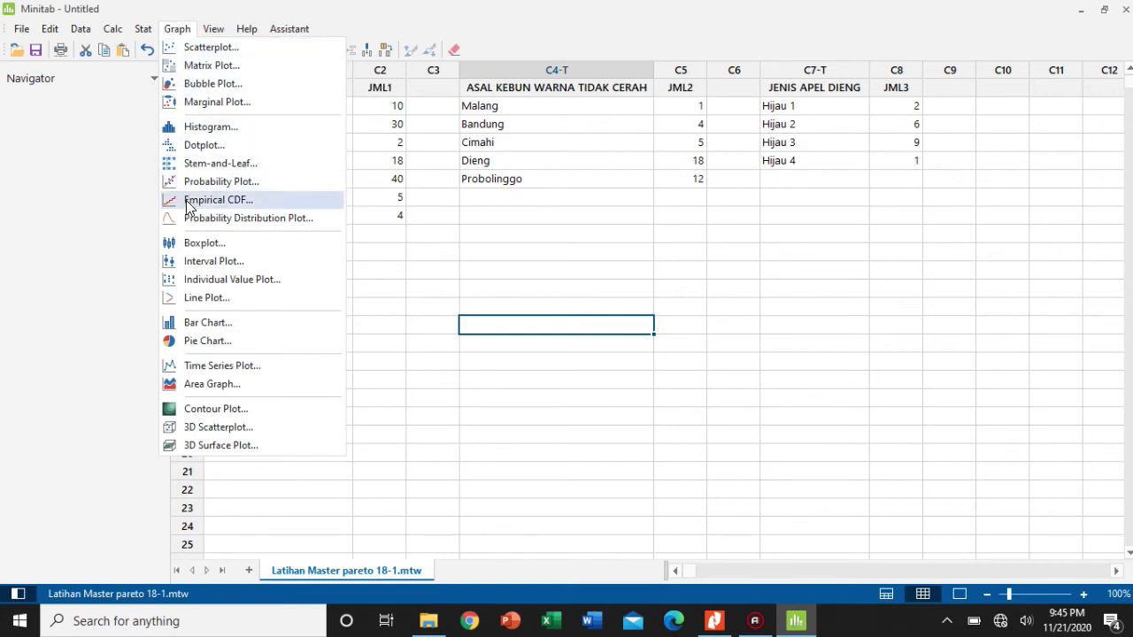
{"action": "mouse_move", "coordinate": [143, 29]}
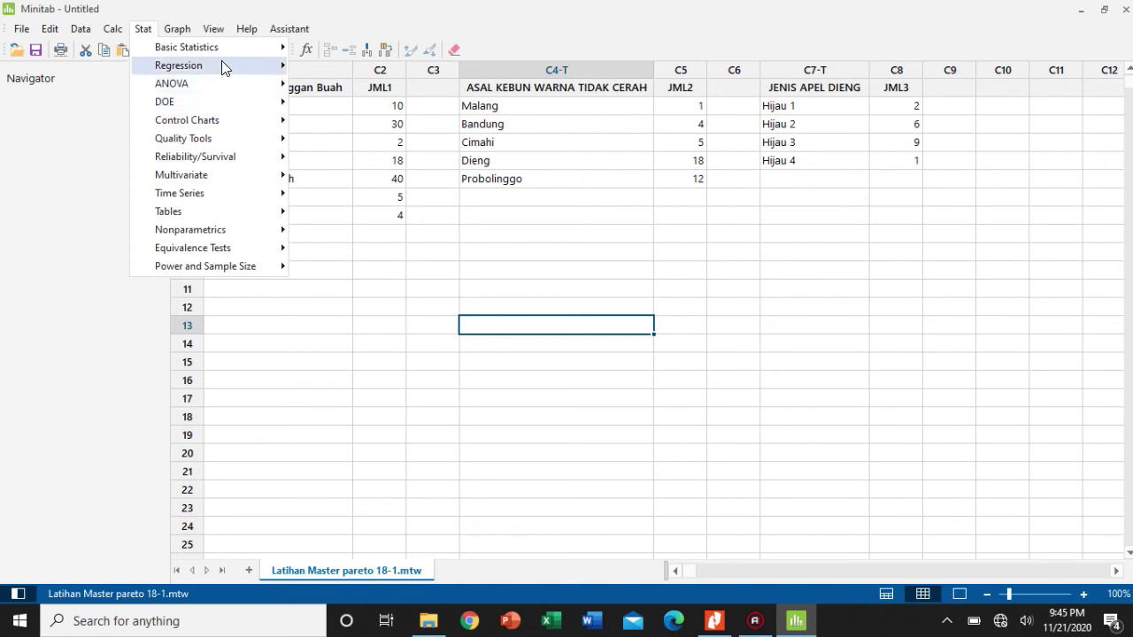
{"action": "mouse_move", "coordinate": [222, 54]}
{"action": "mouse_move", "coordinate": [223, 140]}
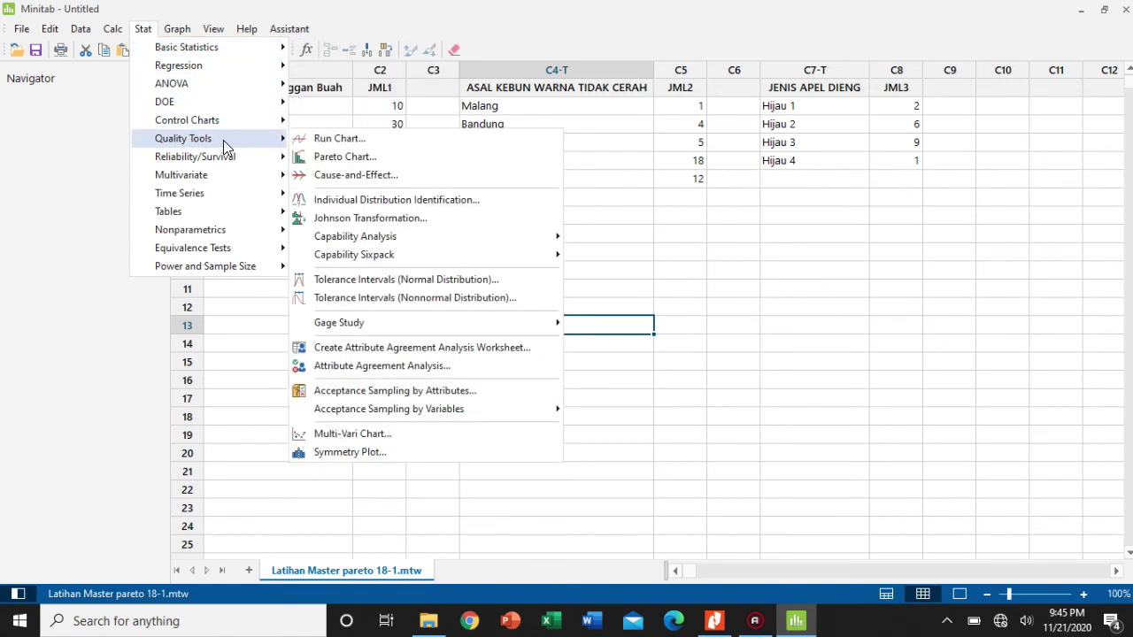
{"action": "left_click", "coordinate": [71, 336]}
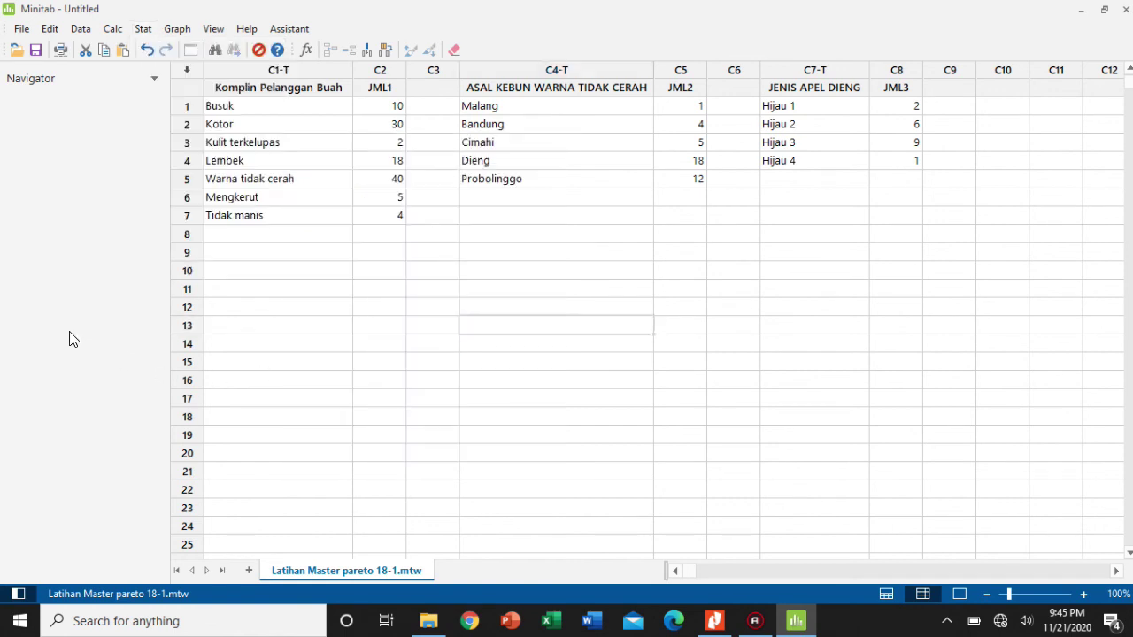
Create a Pareto chart of Komplin Pelanggan Buah with frequencies in JML1, and show it in the output-only view.
{"action": "left_click", "coordinate": [146, 32]}
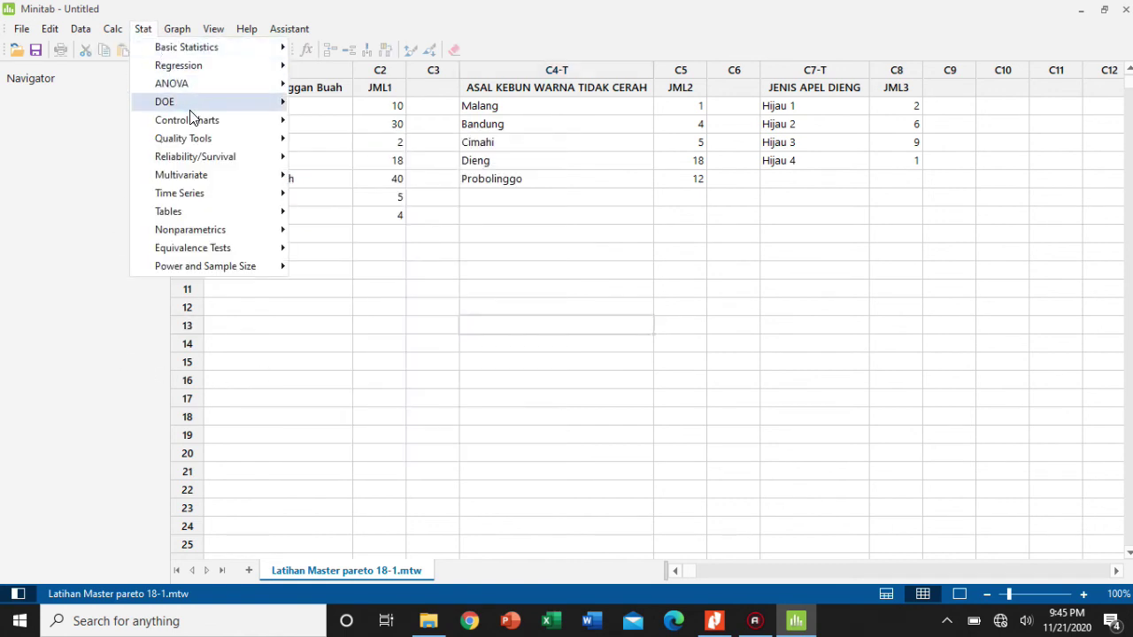
{"action": "mouse_move", "coordinate": [196, 137]}
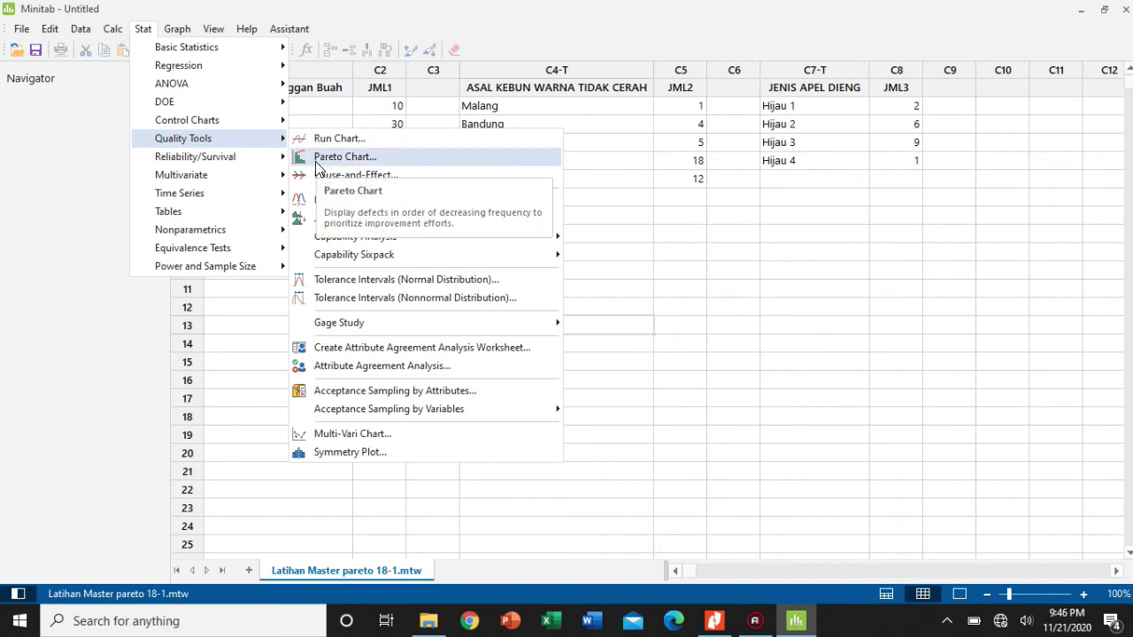
{"action": "left_click", "coordinate": [316, 163]}
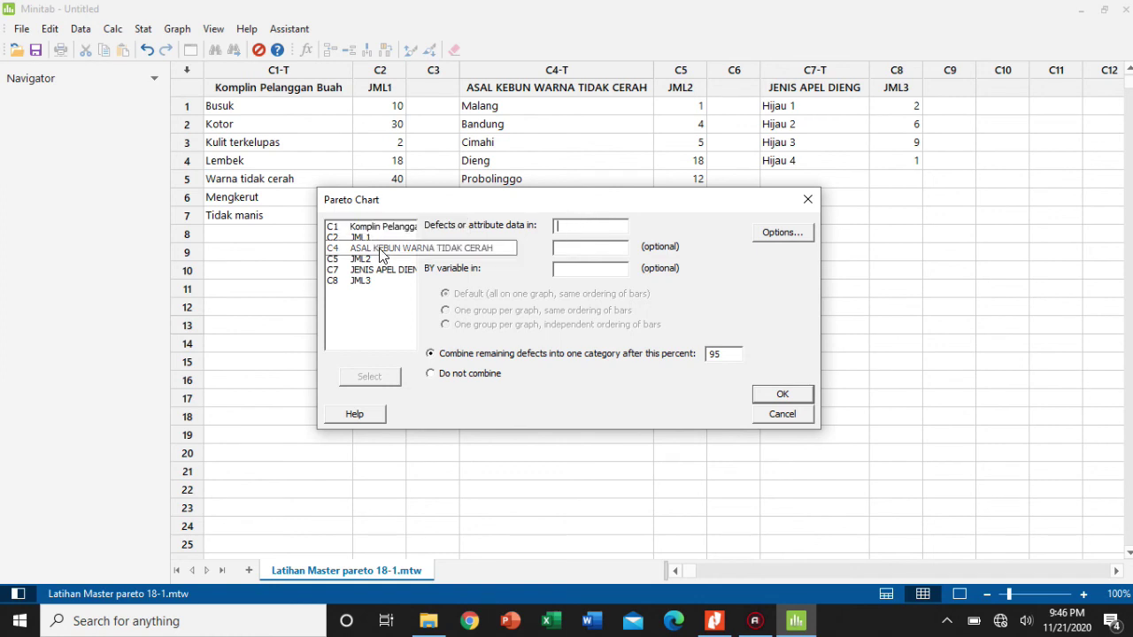
{"action": "left_click", "coordinate": [372, 347]}
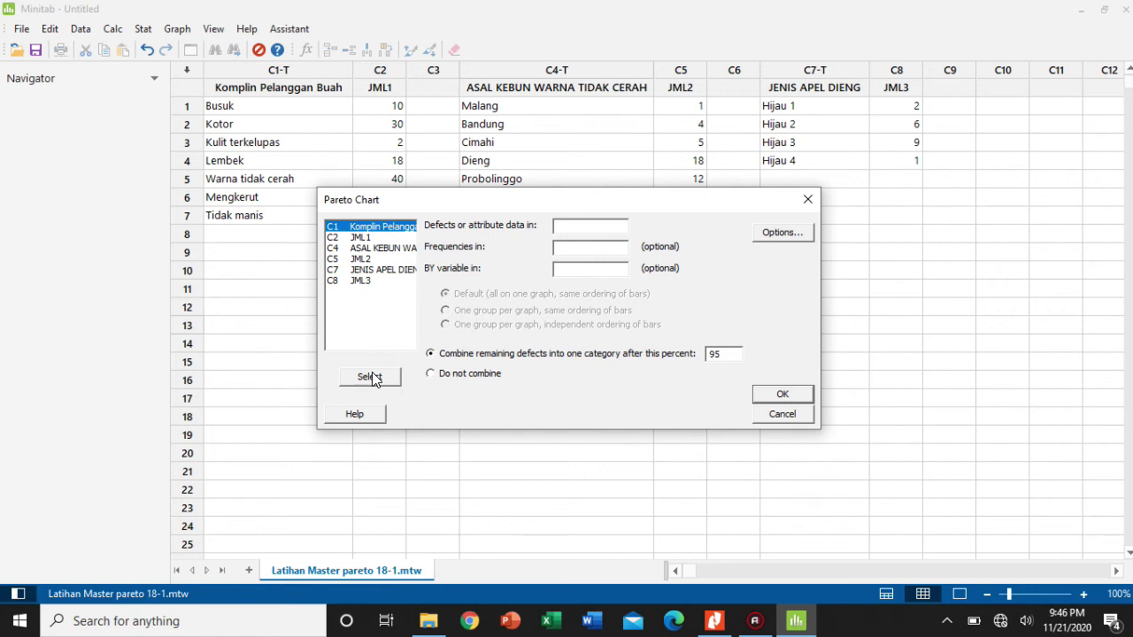
{"action": "left_click", "coordinate": [372, 379]}
{"action": "left_click", "coordinate": [372, 379]}
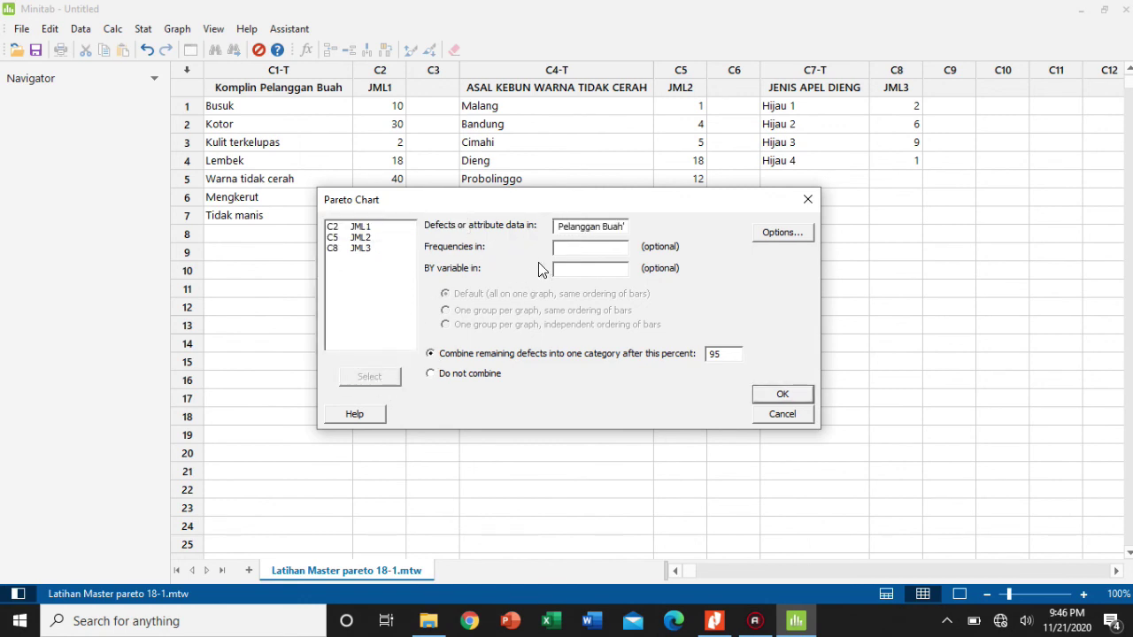
{"action": "left_click", "coordinate": [584, 246]}
{"action": "left_click", "coordinate": [365, 227]}
{"action": "left_click", "coordinate": [367, 380]}
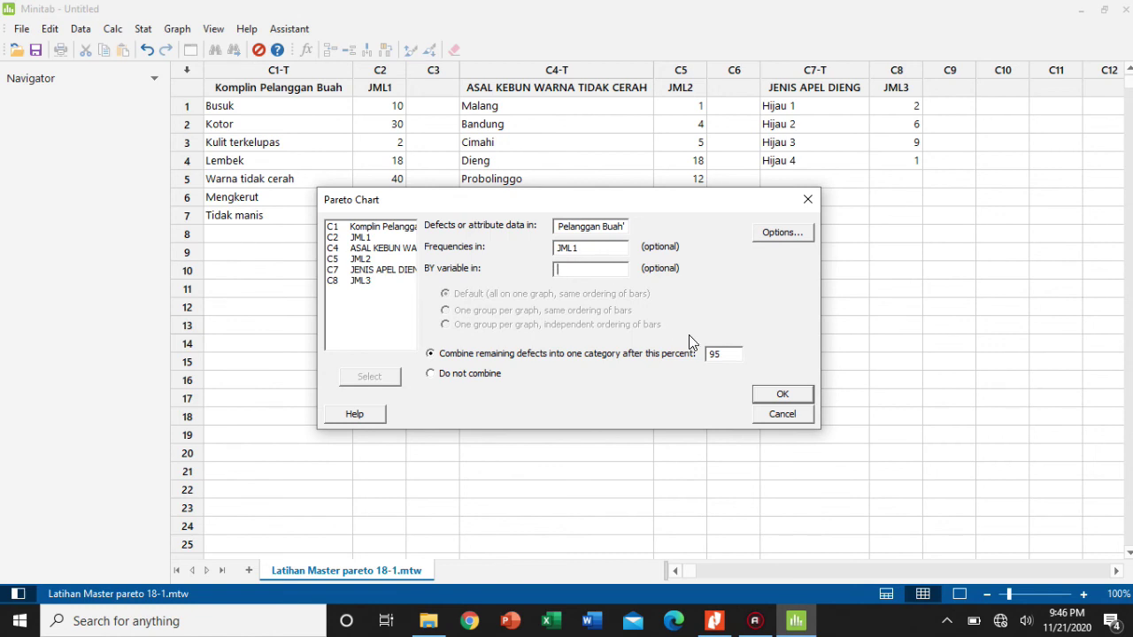
{"action": "left_click", "coordinate": [787, 391]}
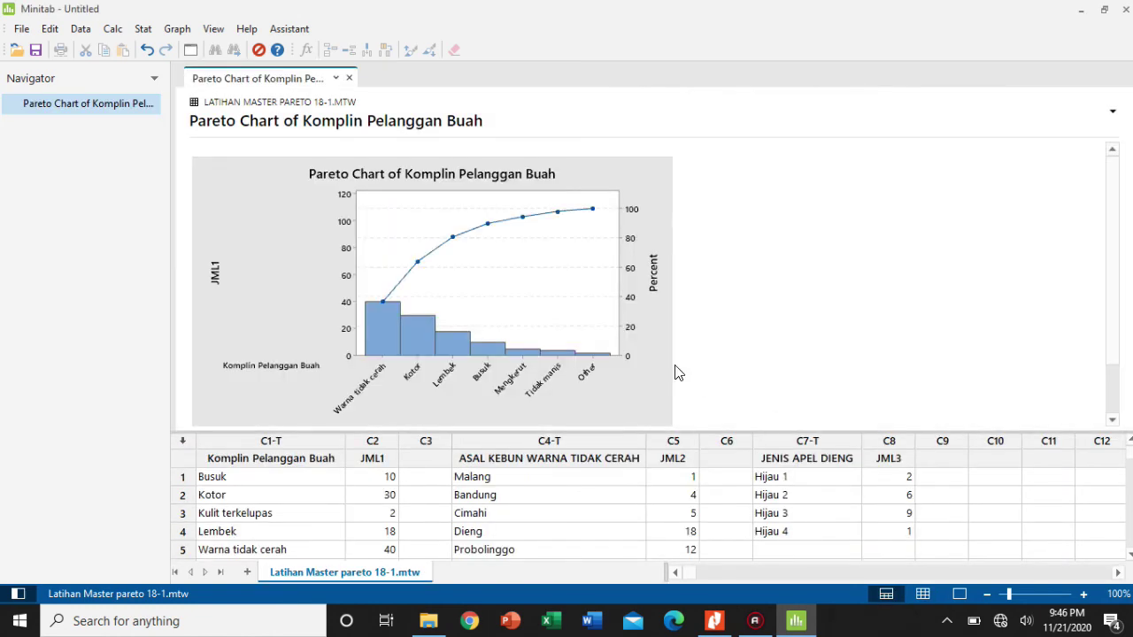
{"action": "scroll", "coordinate": [650, 296], "scroll_direction": "down", "scroll_amount": 2}
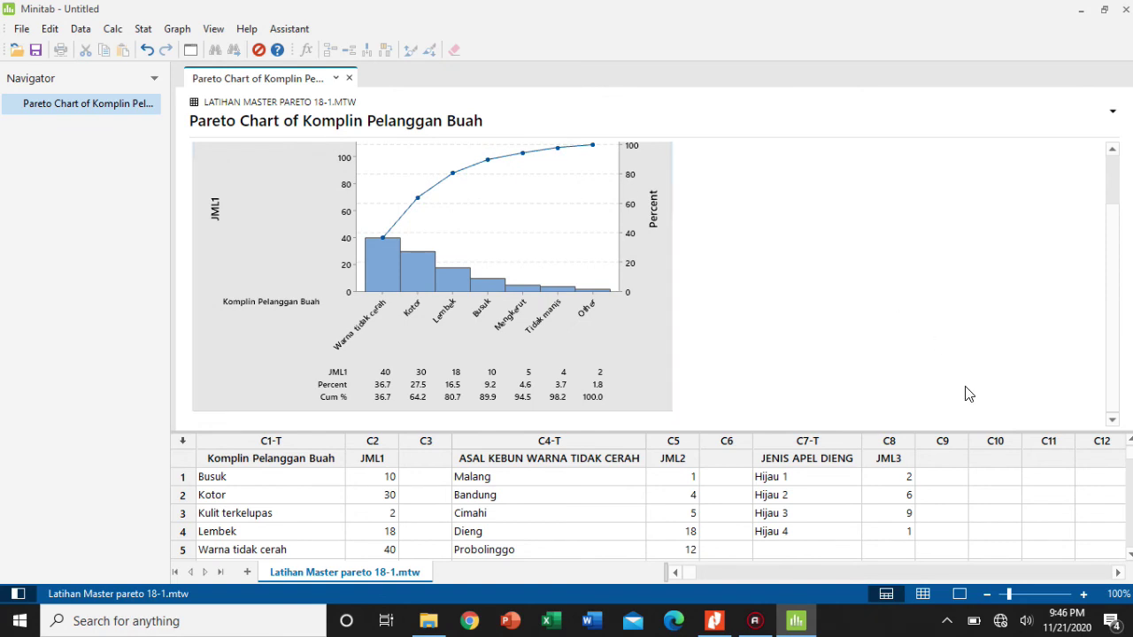
{"action": "left_click", "coordinate": [959, 594]}
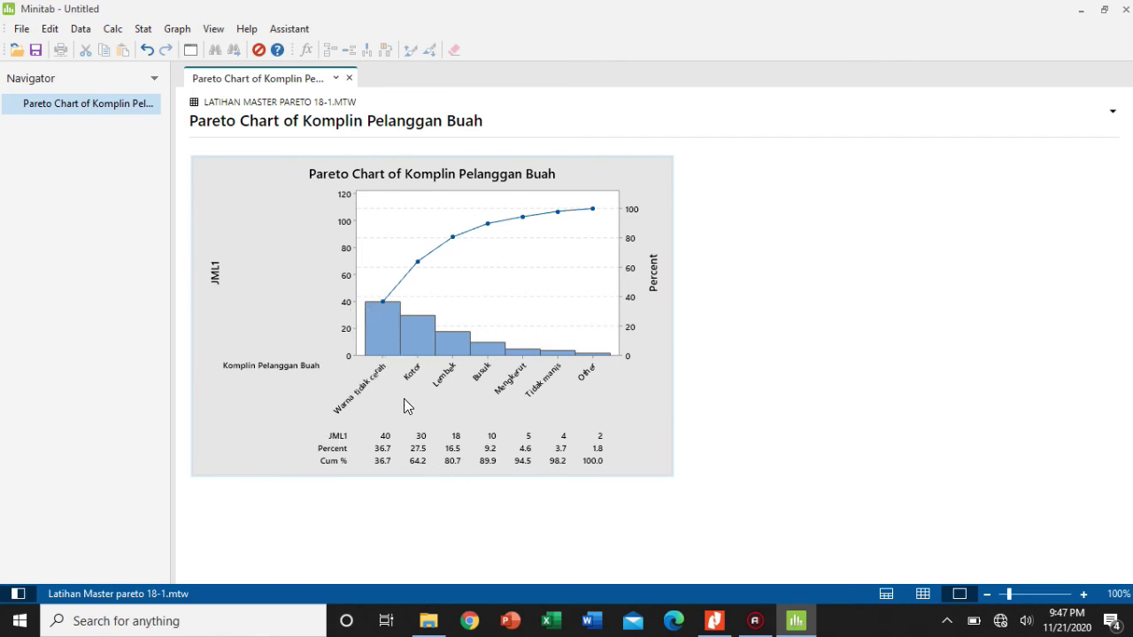
{"action": "mouse_move", "coordinate": [425, 326]}
{"action": "mouse_move", "coordinate": [381, 321]}
{"action": "mouse_move", "coordinate": [454, 244]}
{"action": "mouse_move", "coordinate": [494, 352]}
{"action": "mouse_move", "coordinate": [392, 335]}
{"action": "left_click", "coordinate": [757, 629]}
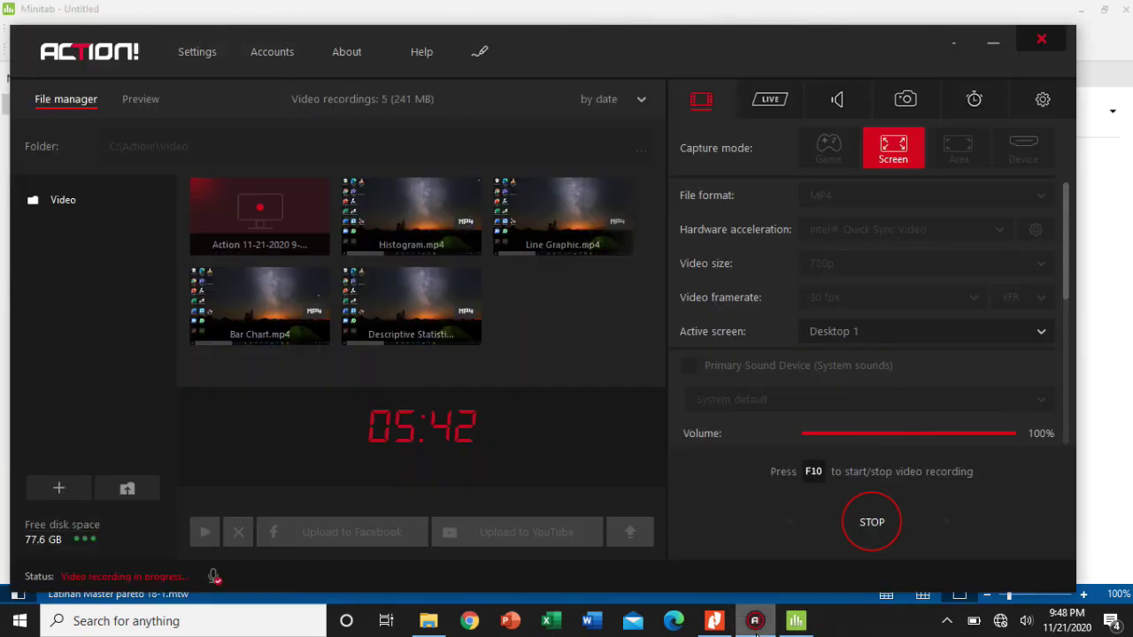
{"action": "left_click", "coordinate": [757, 629]}
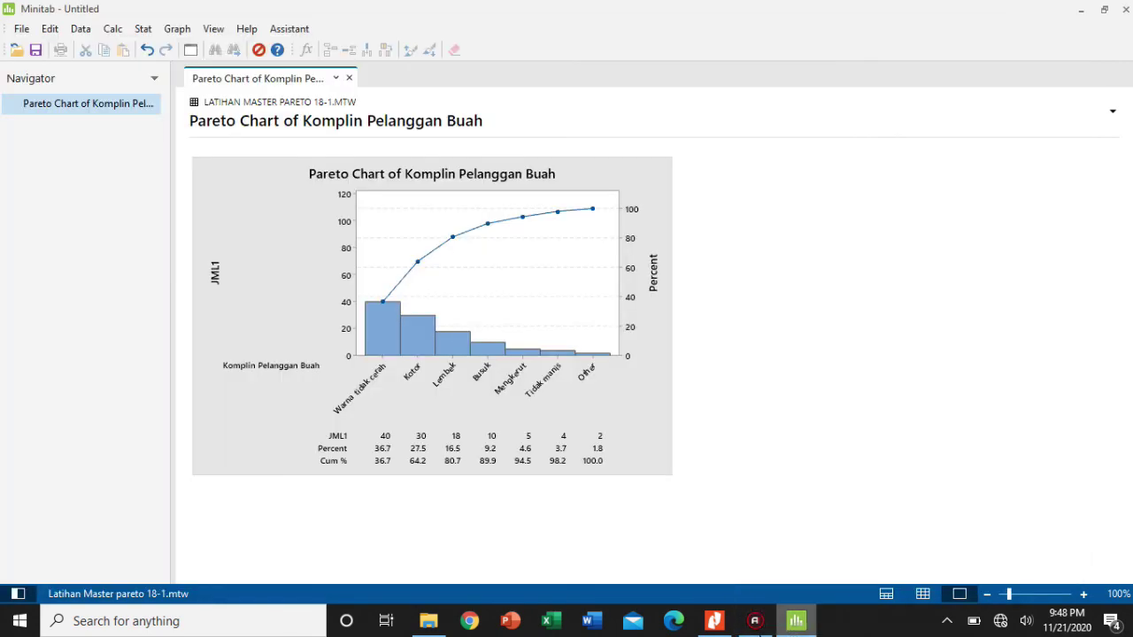
{"action": "left_click", "coordinate": [797, 625]}
{"action": "left_click", "coordinate": [796, 625]}
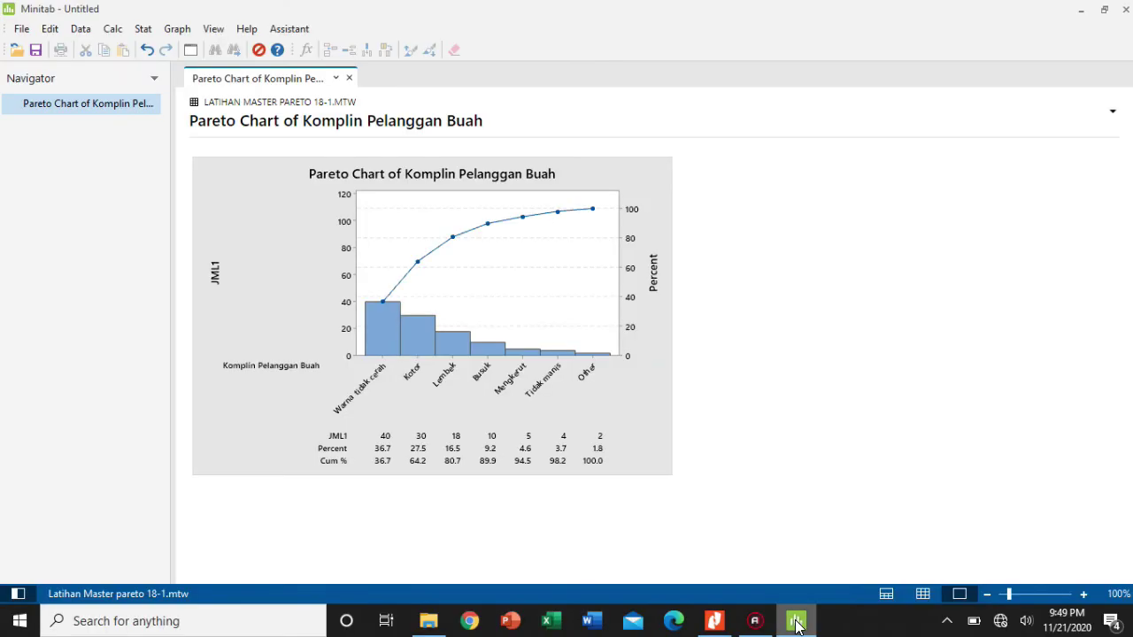
Return to the data-only view and create a Pareto chart of ASAL KEBUN WARNA TIDAK CERAH with frequencies in JML2.
{"action": "left_click", "coordinate": [922, 593]}
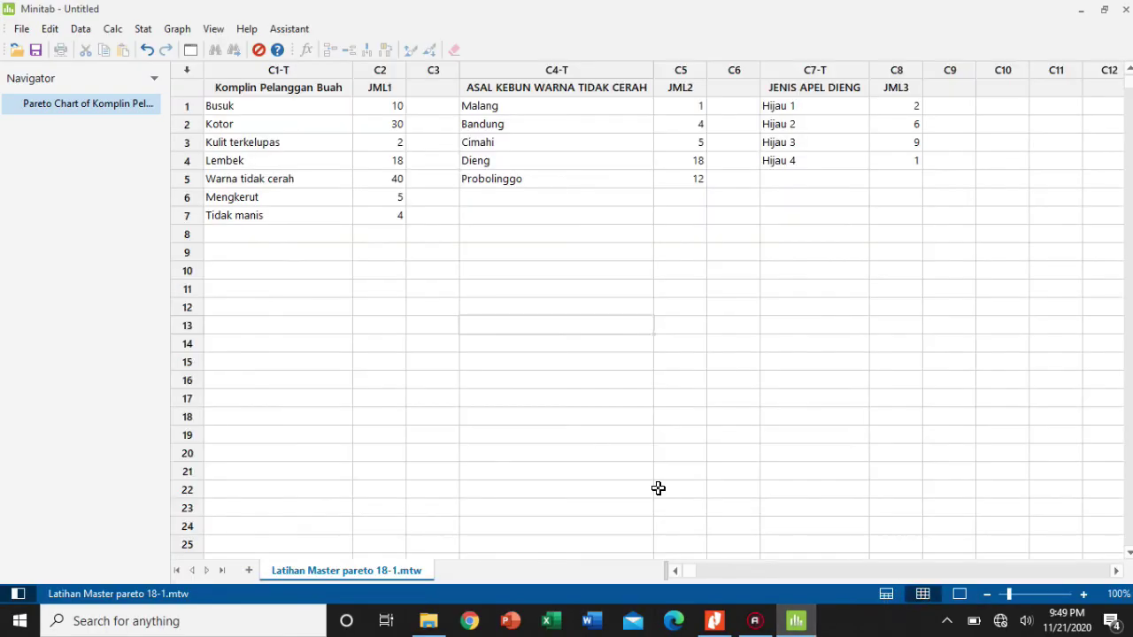
{"action": "left_click", "coordinate": [515, 112]}
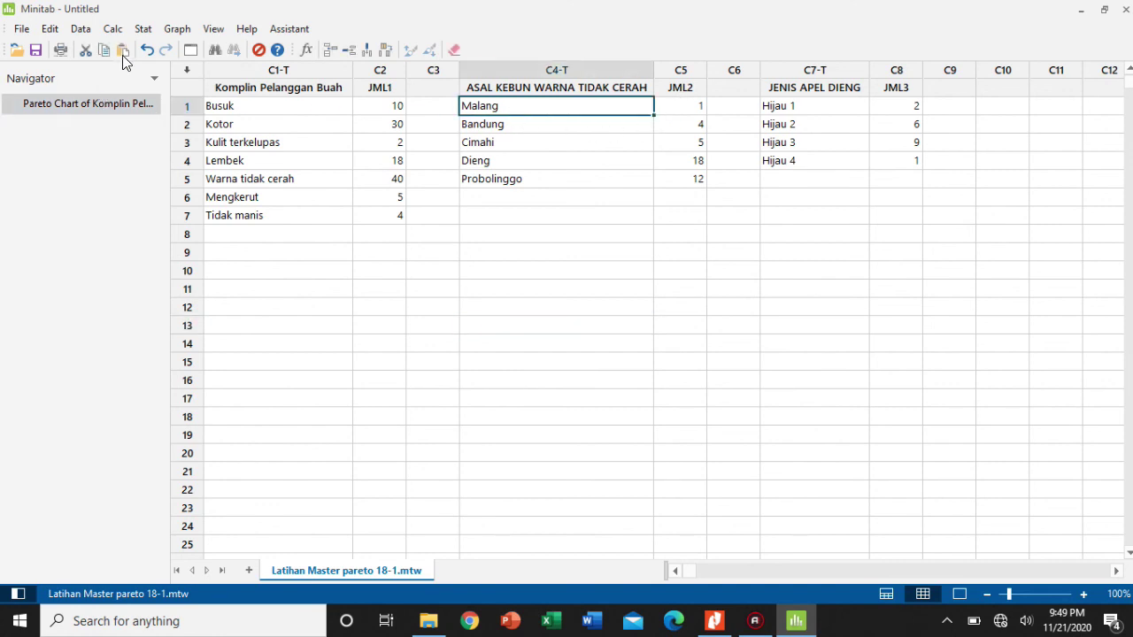
{"action": "left_click", "coordinate": [177, 28]}
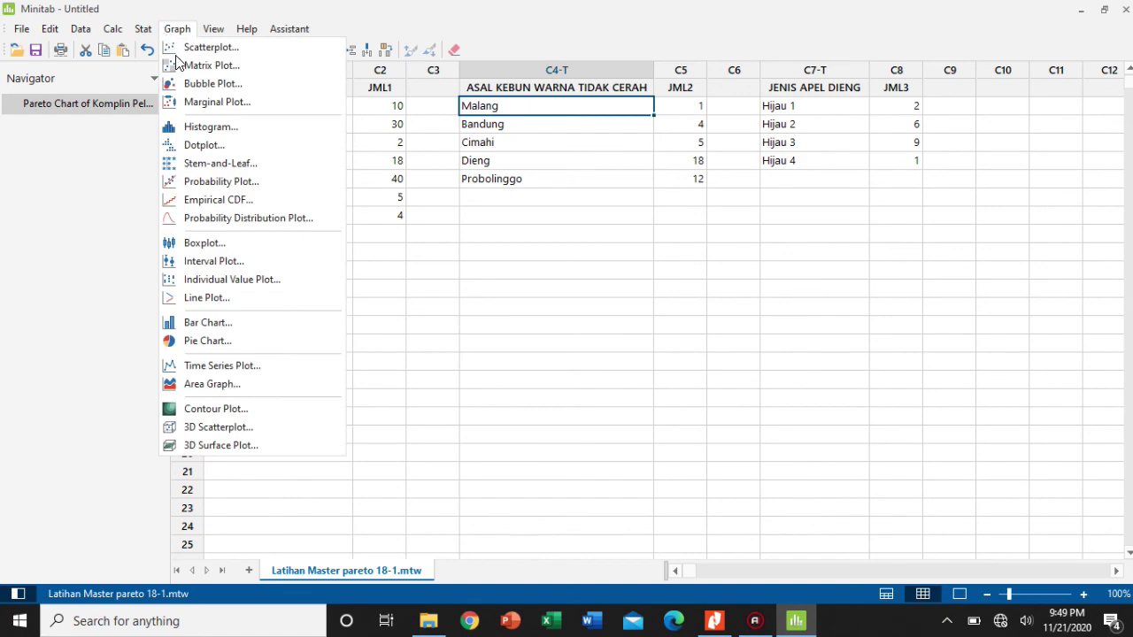
{"action": "left_click", "coordinate": [143, 28]}
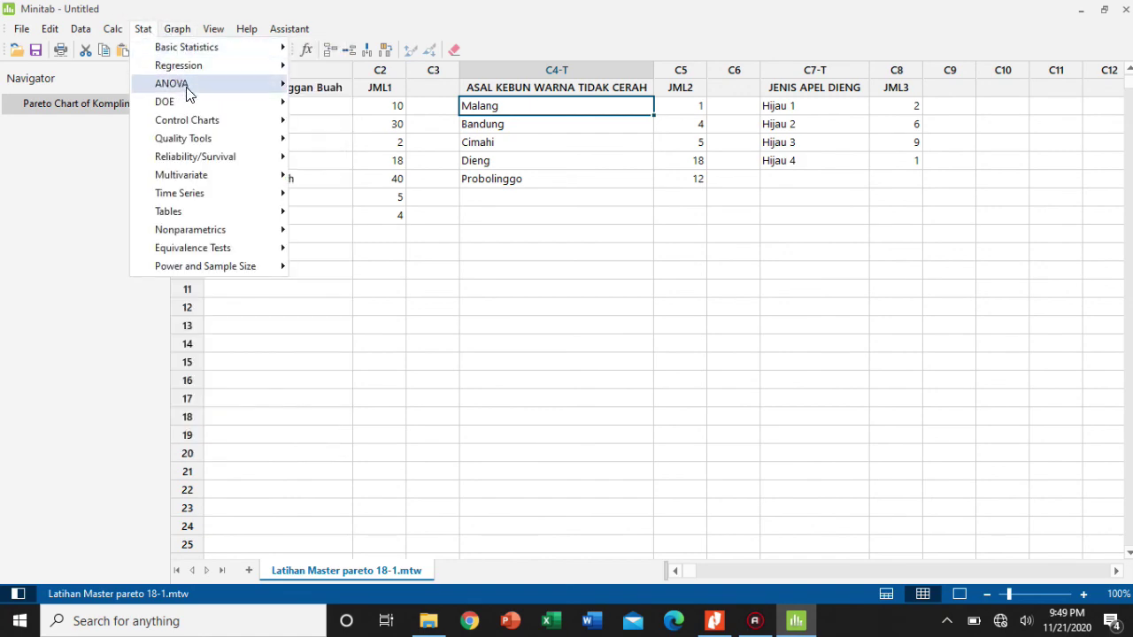
{"action": "mouse_move", "coordinate": [229, 139]}
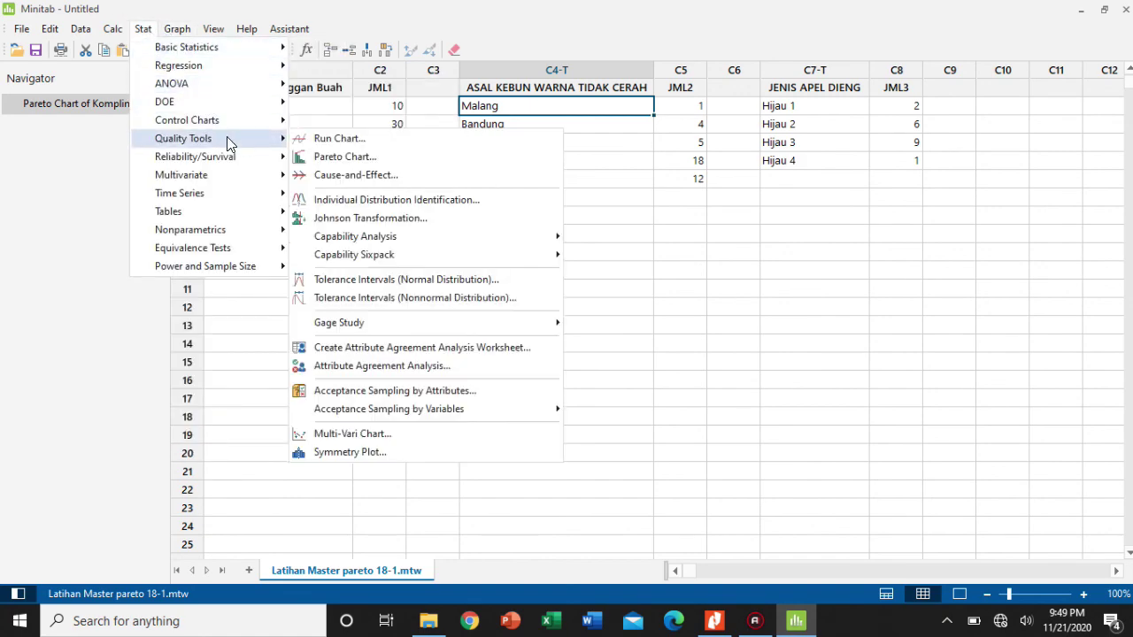
{"action": "left_click", "coordinate": [309, 155]}
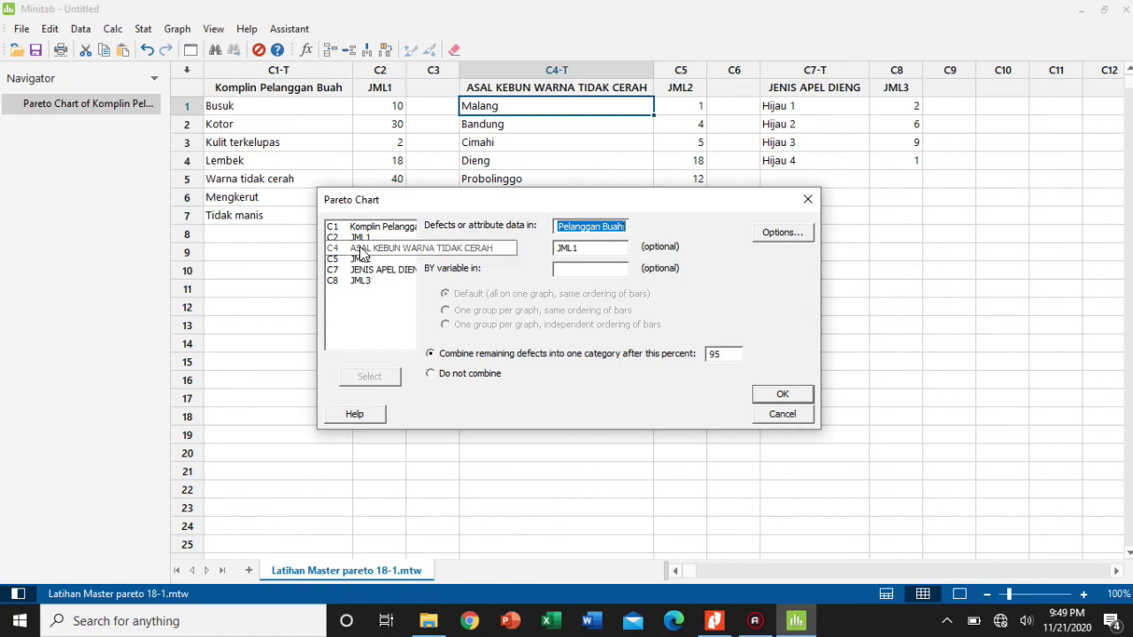
{"action": "left_click", "coordinate": [362, 250]}
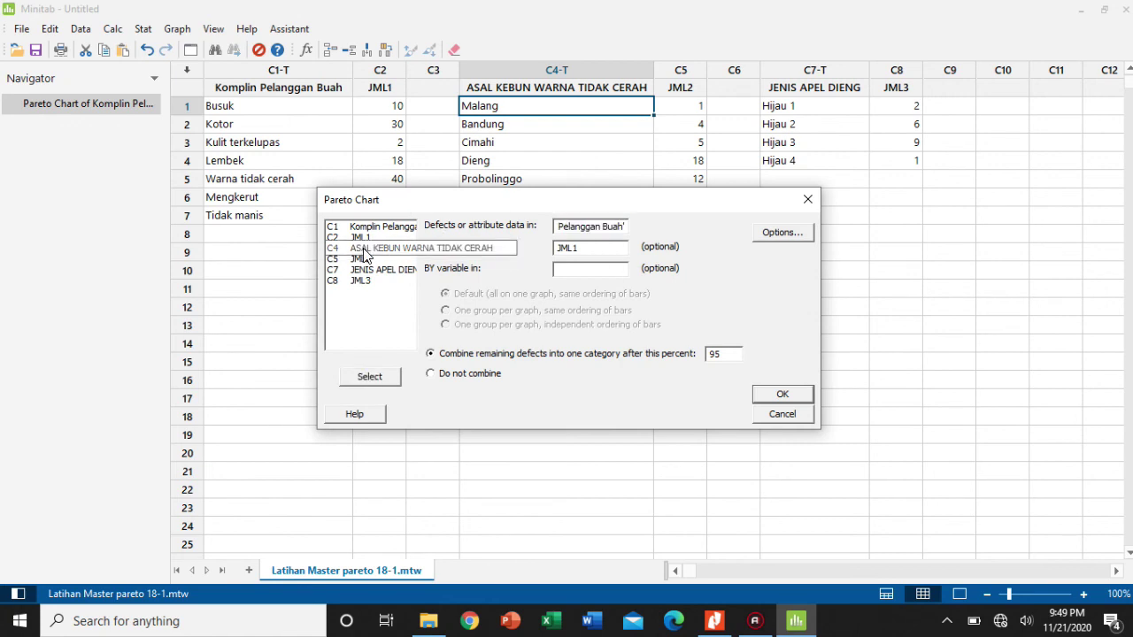
{"action": "left_click", "coordinate": [369, 376]}
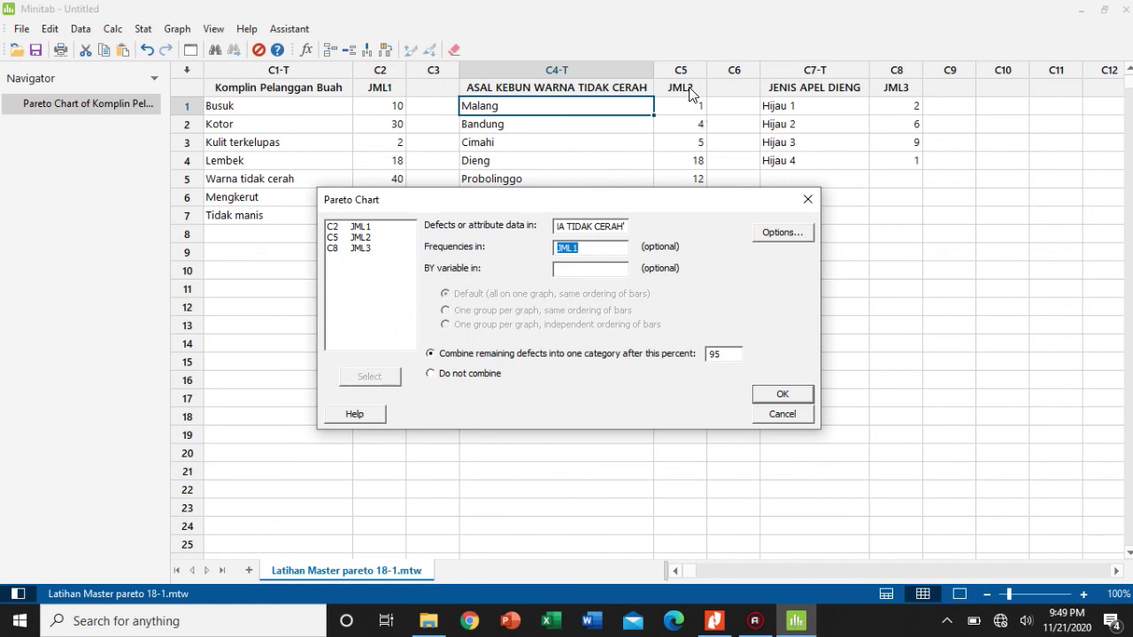
{"action": "left_click", "coordinate": [361, 238]}
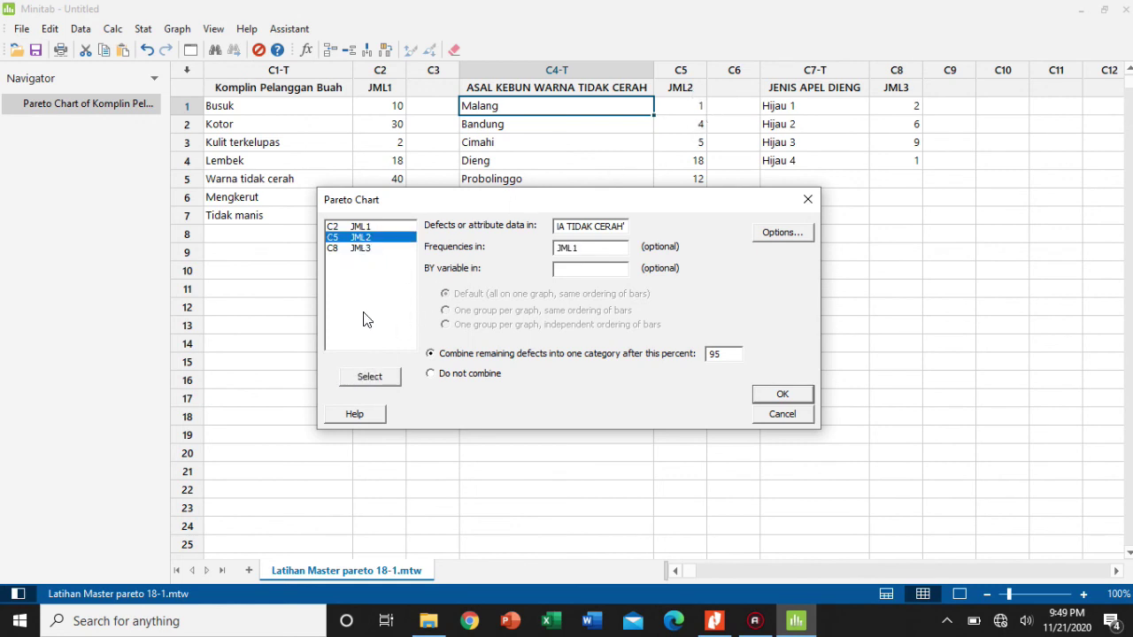
{"action": "left_click", "coordinate": [376, 380]}
{"action": "left_click", "coordinate": [775, 393]}
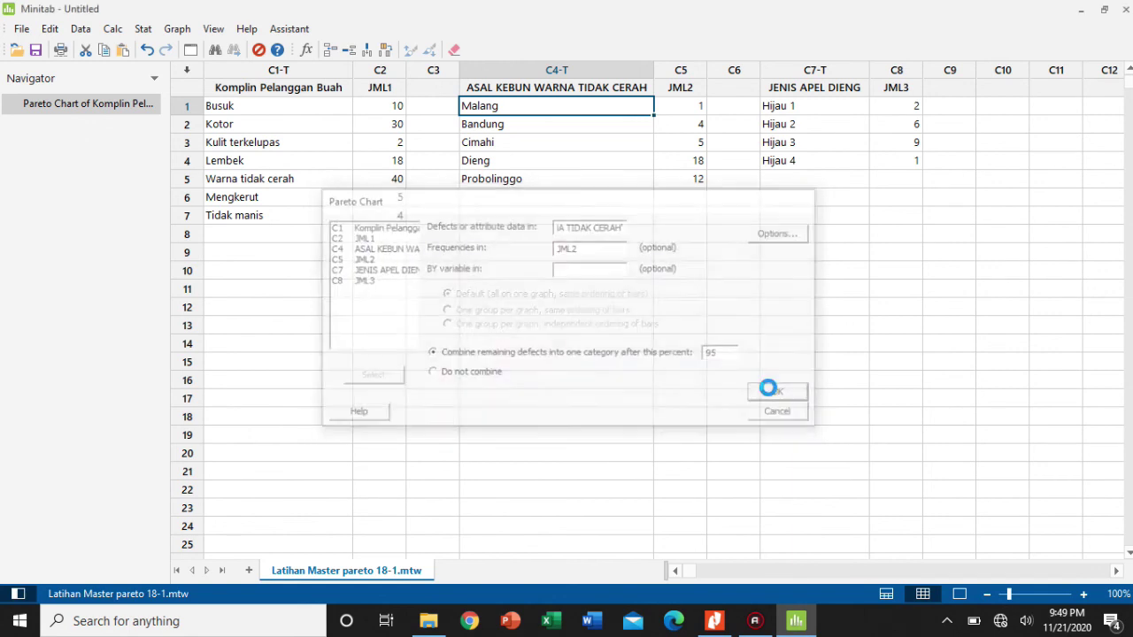
Show the whole garden origin Pareto chart with its percentage table in the output-only view.
{"action": "scroll", "coordinate": [566, 349], "scroll_direction": "down", "scroll_amount": 2}
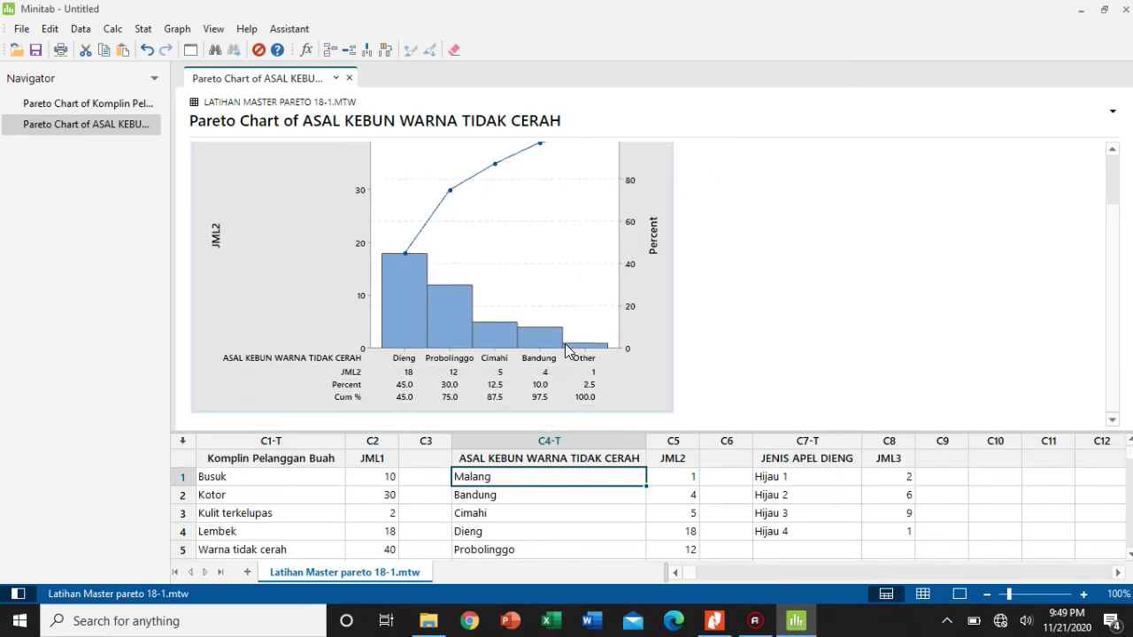
{"action": "scroll", "coordinate": [482, 347], "scroll_direction": "up", "scroll_amount": 2}
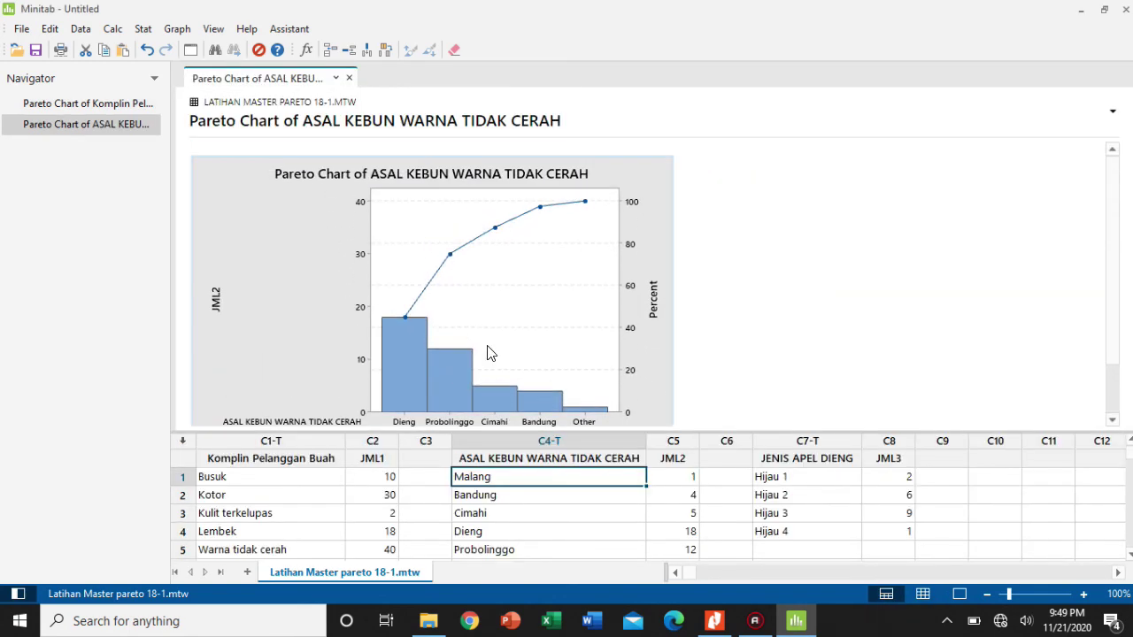
{"action": "left_click", "coordinate": [960, 594]}
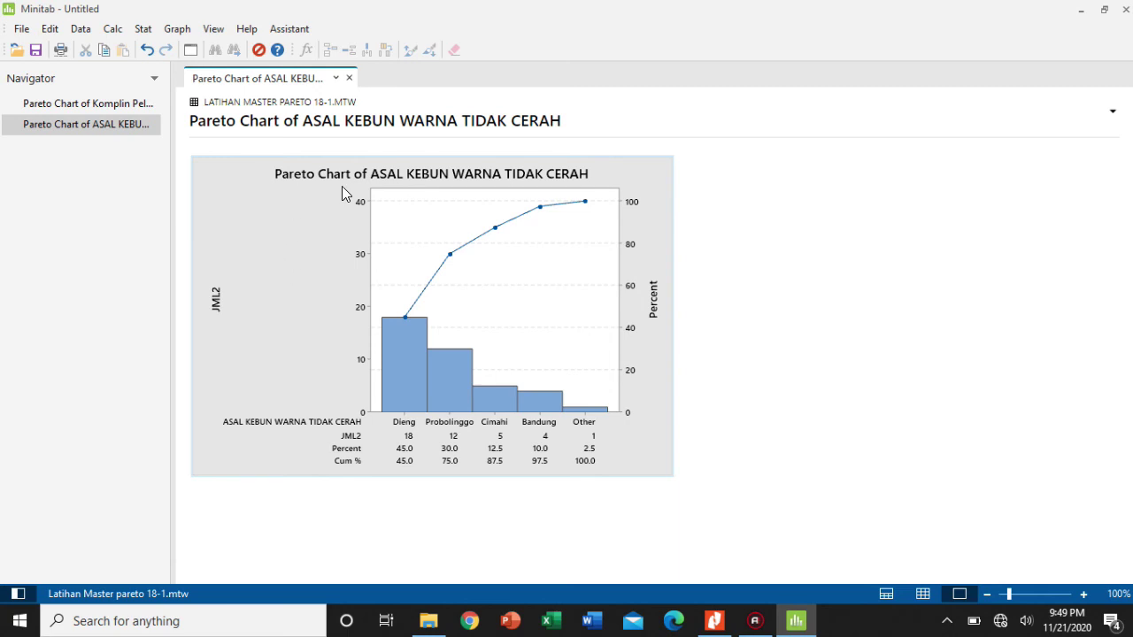